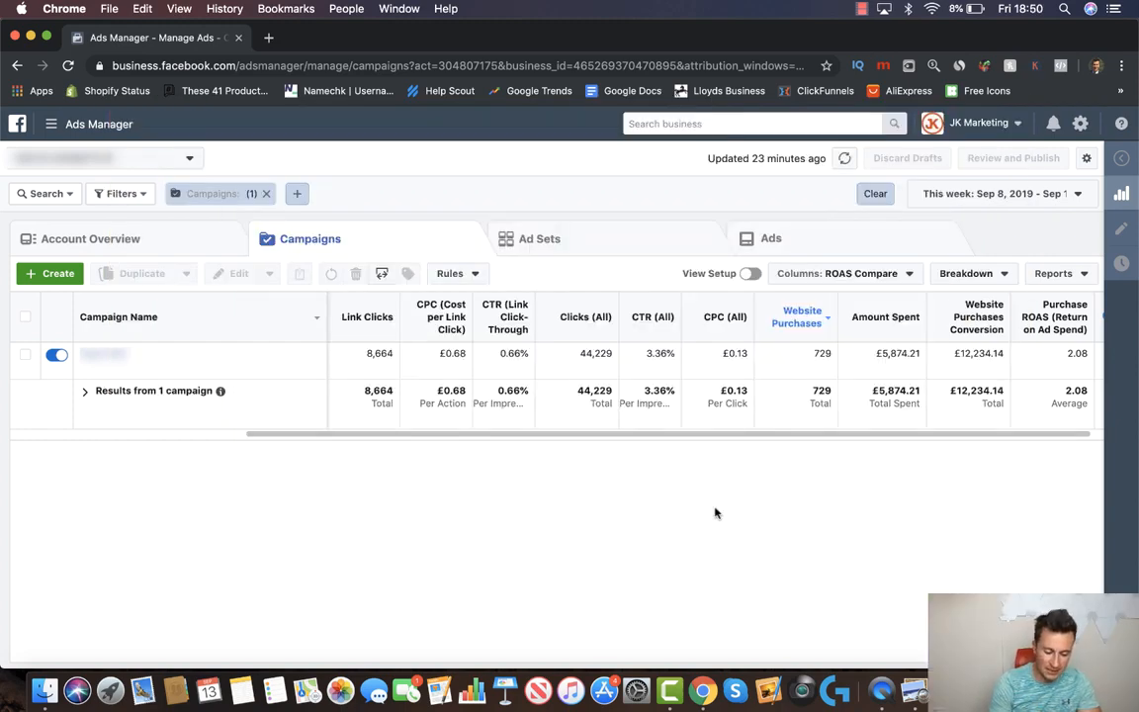
Replay the cat water fountain video at lower volume, then minimise the video and screenshot windows
left_click(994, 690)
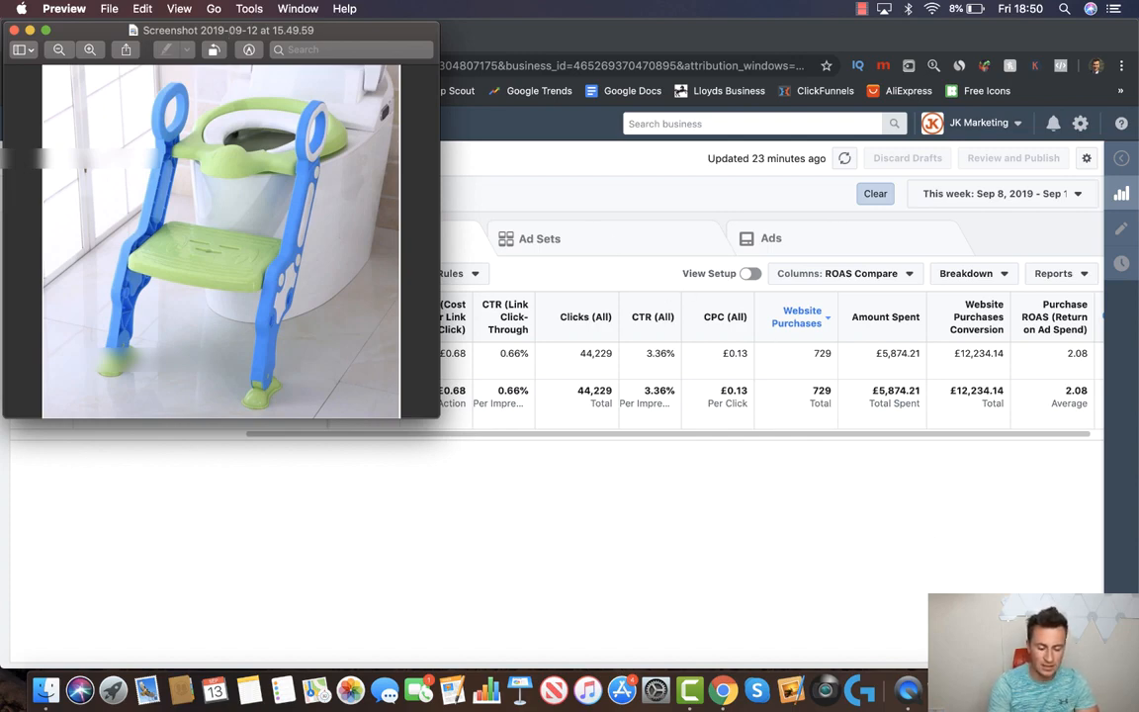
left_click(1009, 689)
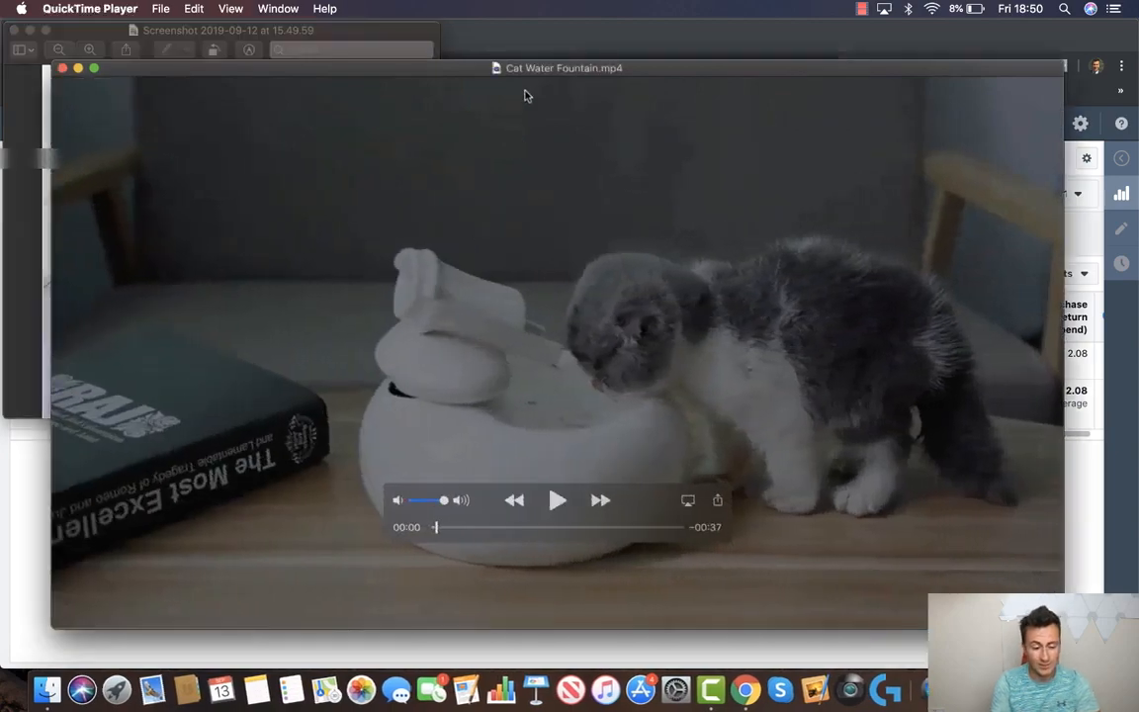
left_click_drag(524, 68, 520, 62)
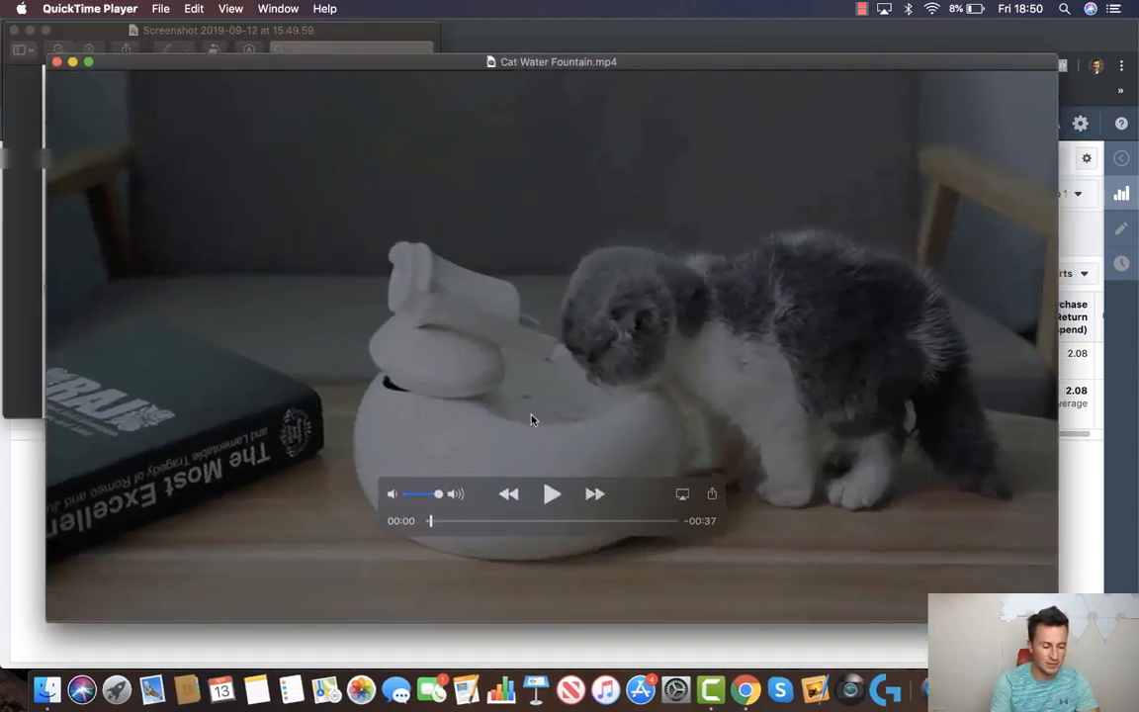
left_click(552, 493)
left_click(418, 495)
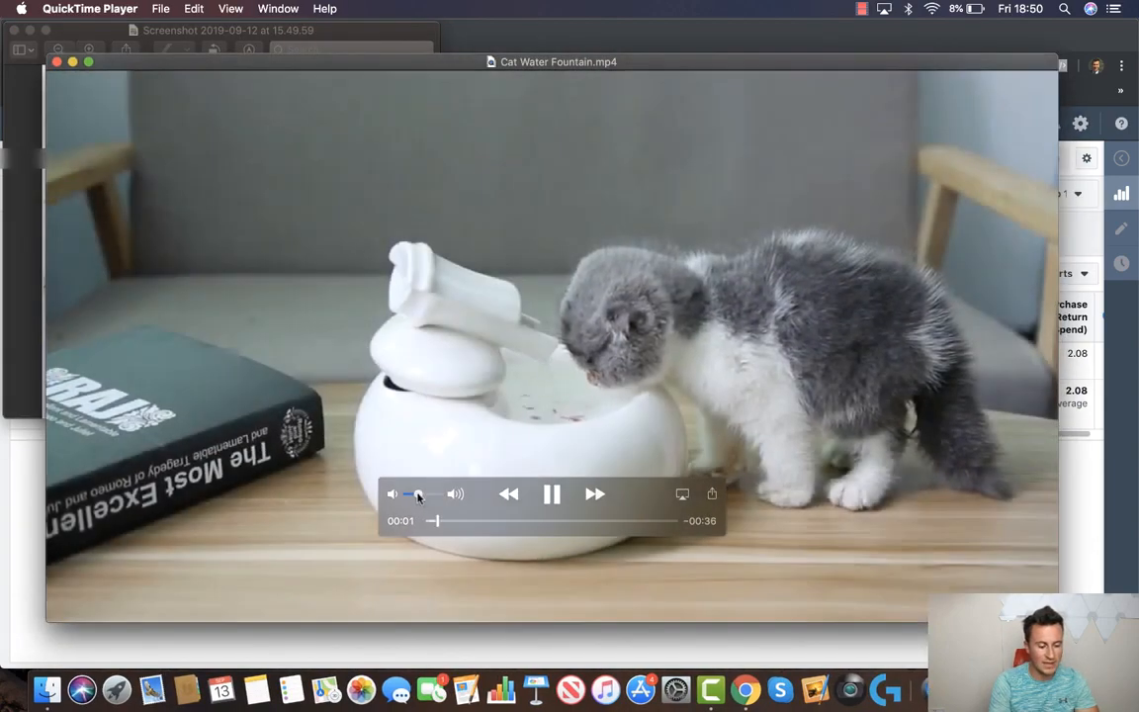
left_click_drag(417, 494, 413, 495)
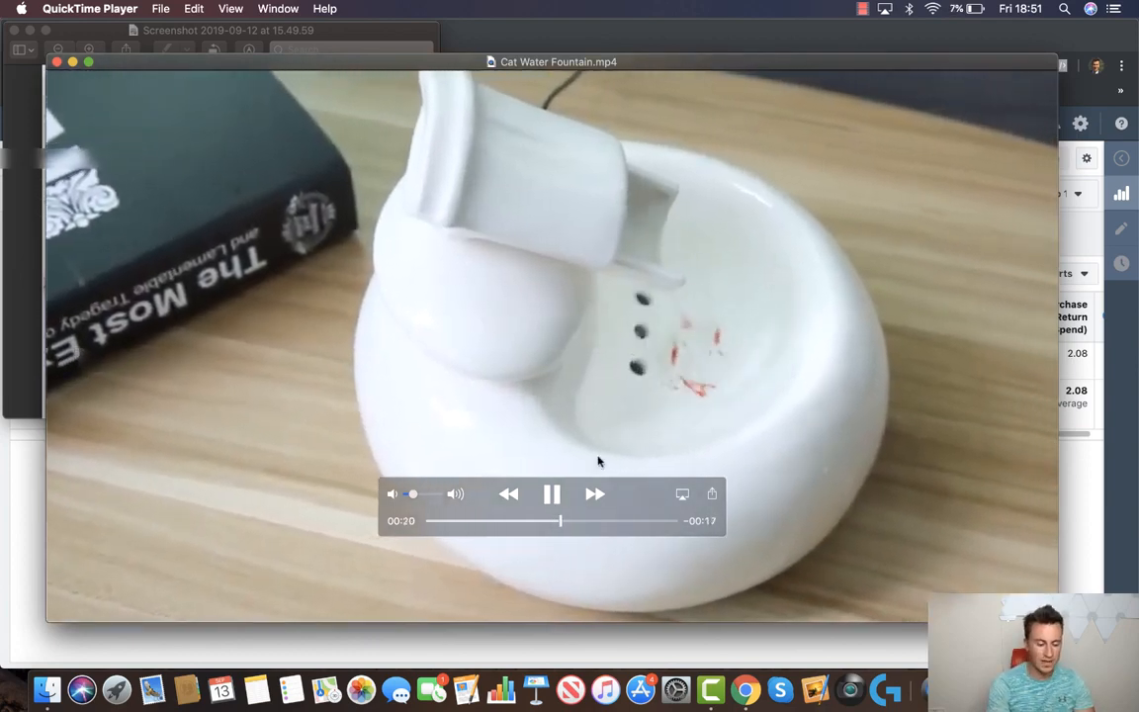
key("space")
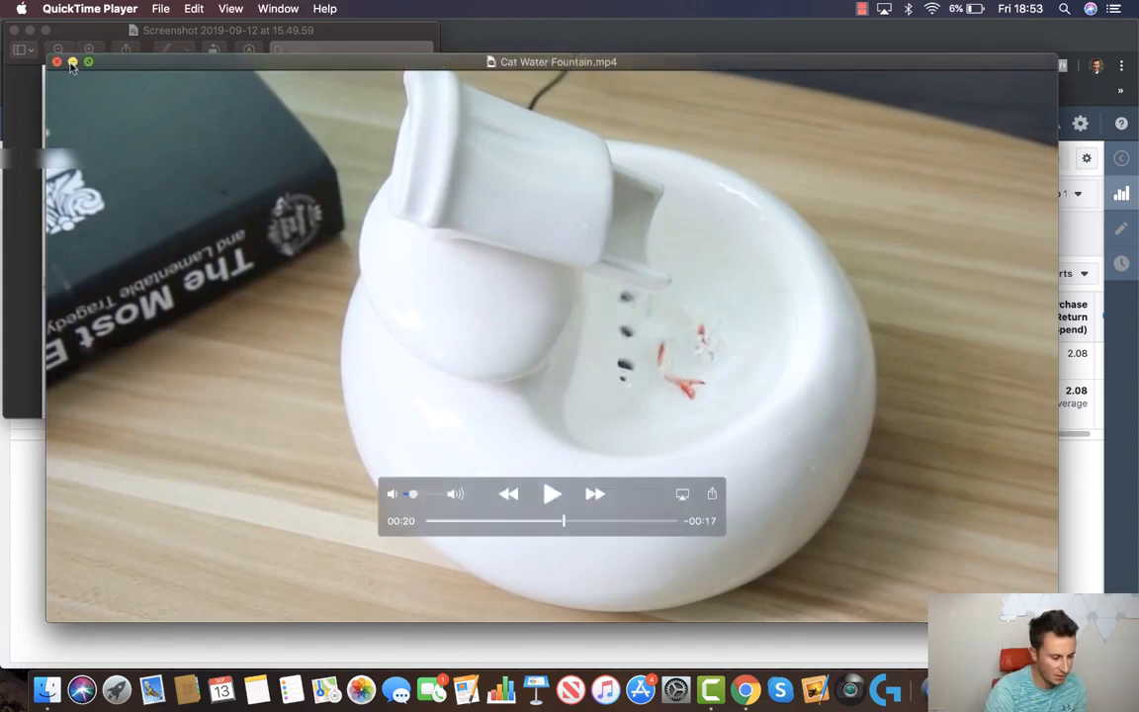
left_click(72, 63)
left_click(30, 31)
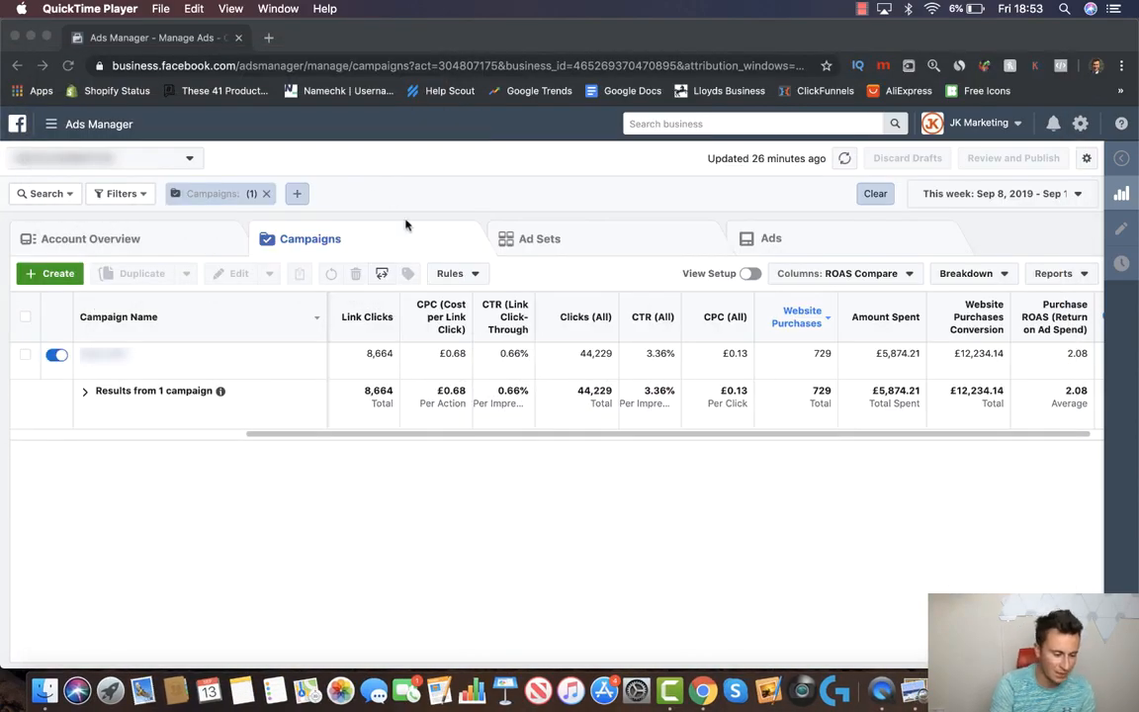
Back in Ads Manager, begin a new campaign, leaving the ad account unchanged
left_click(65, 257)
left_click(50, 275)
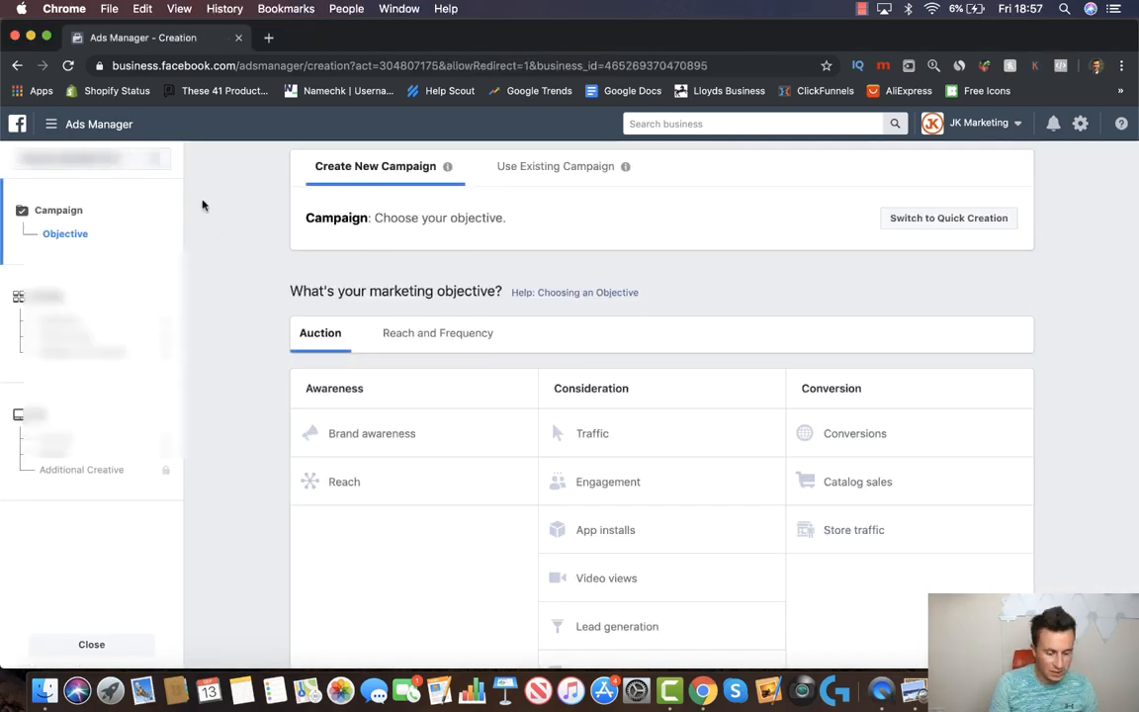
left_click(129, 160)
left_click(140, 238)
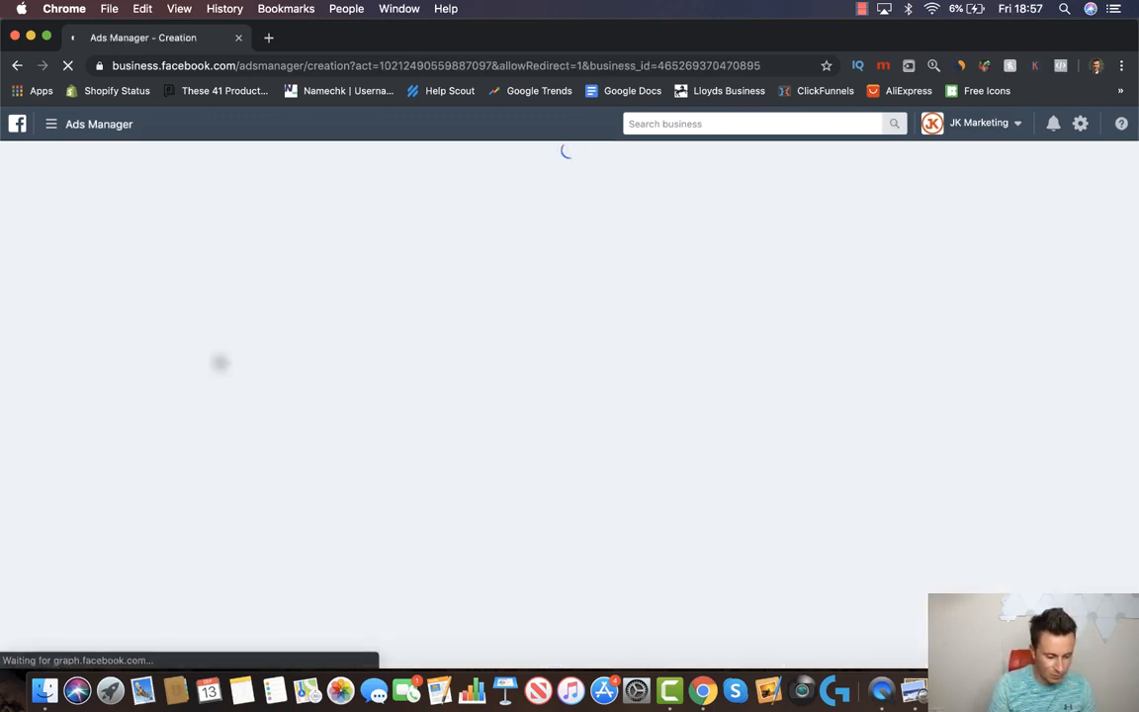
scroll(218, 363, "down", 1)
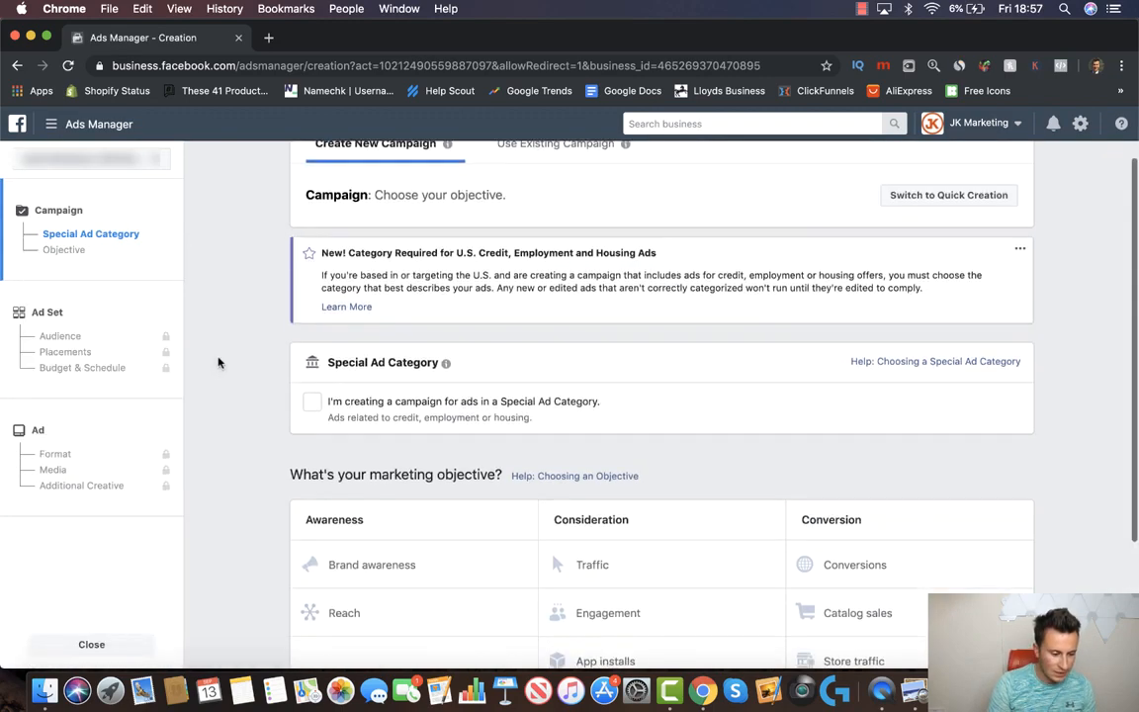
scroll(219, 363, "up", 1)
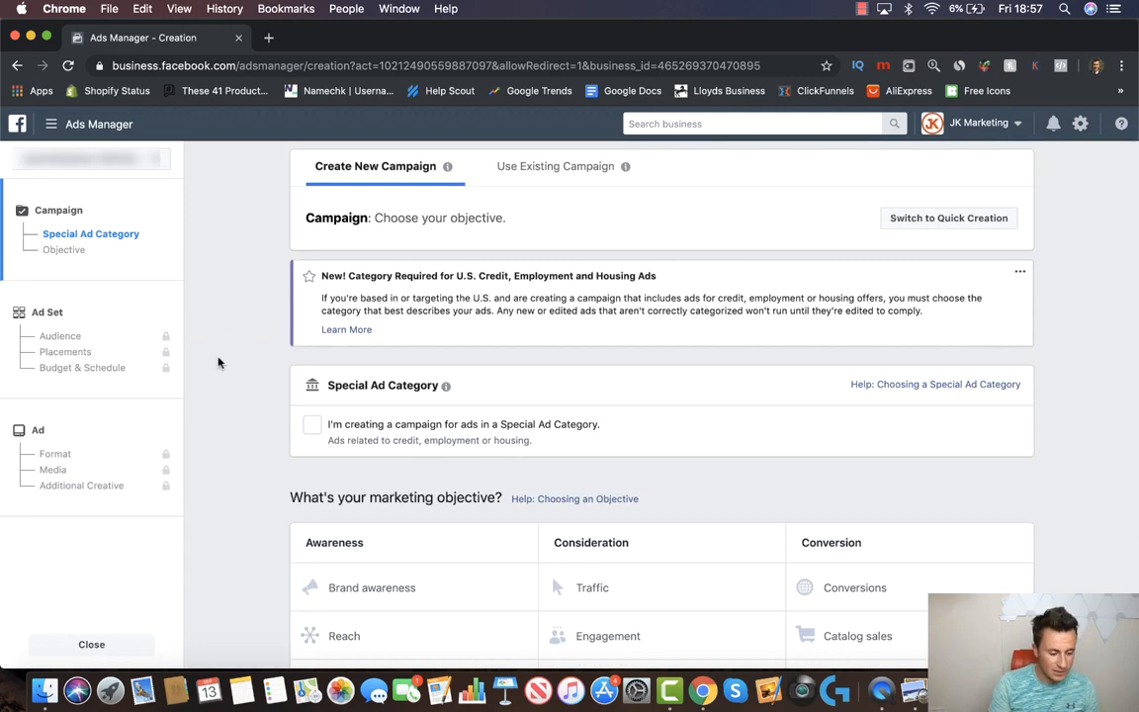
scroll(218, 363, "down", 2)
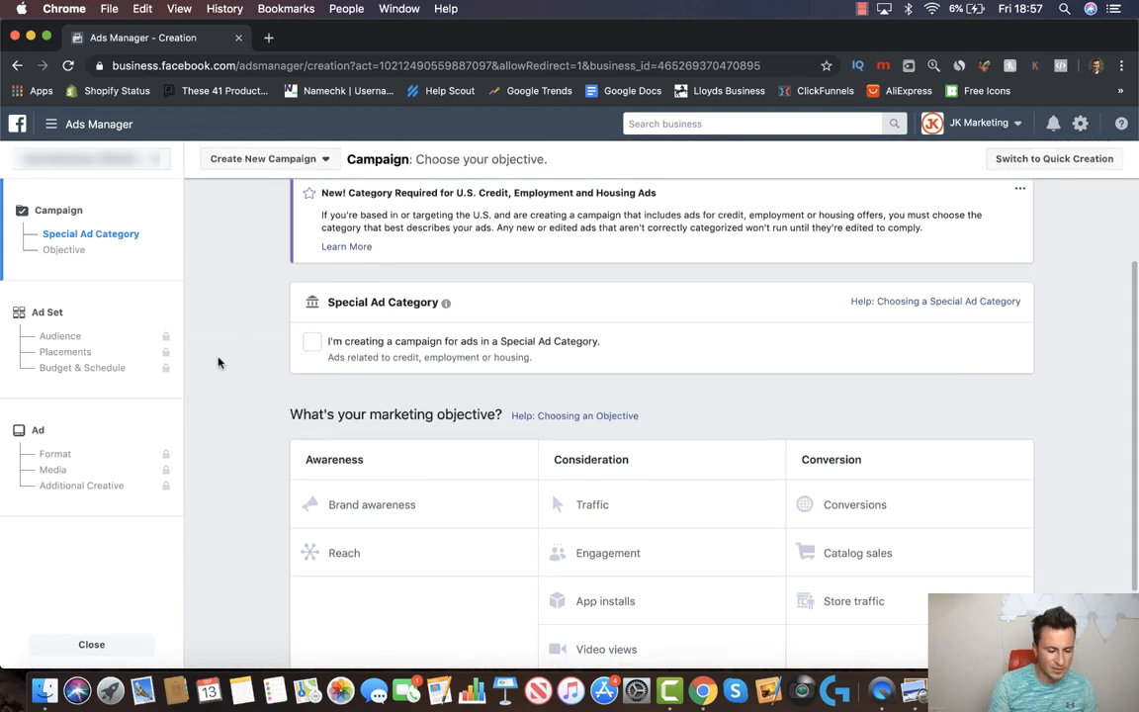
scroll(219, 363, "down", 1)
scroll(218, 363, "up", 1)
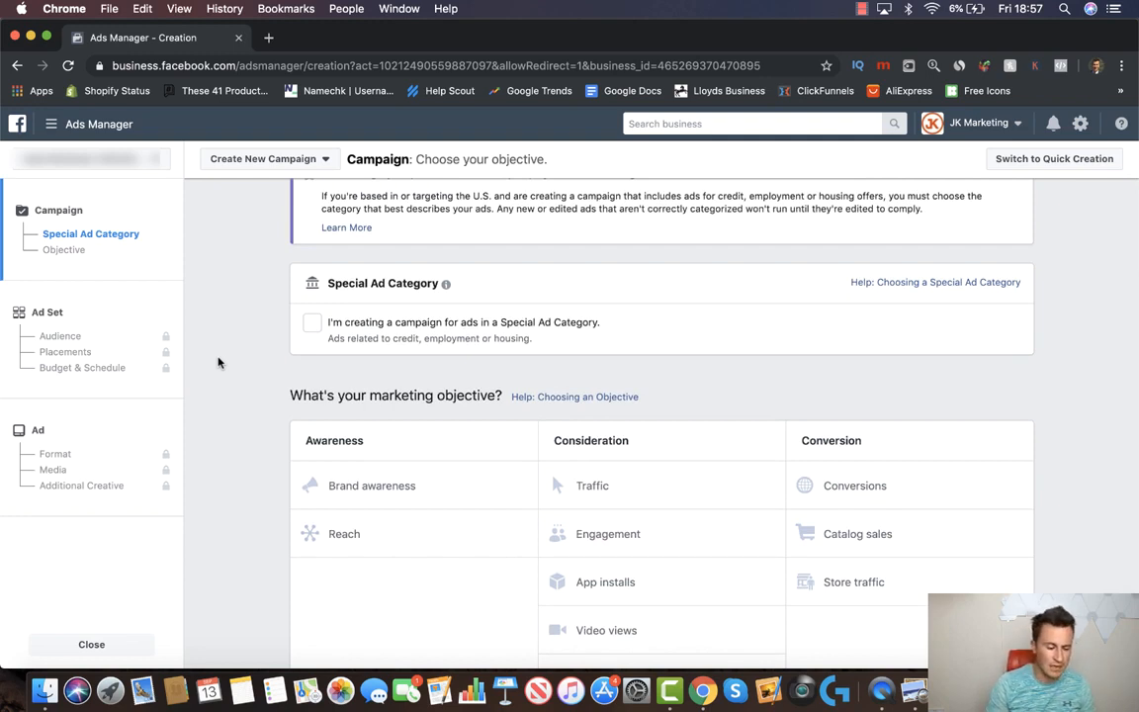
scroll(219, 363, "down", 2)
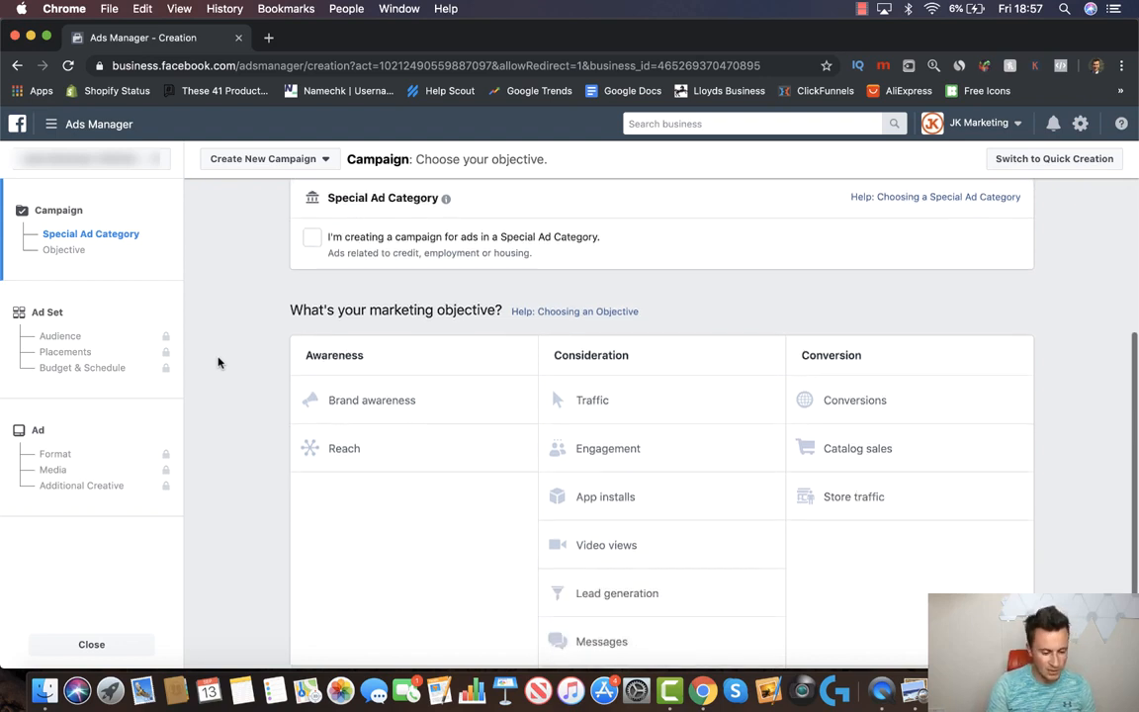
Choose the Engagement objective with the Page likes type
left_click(659, 448)
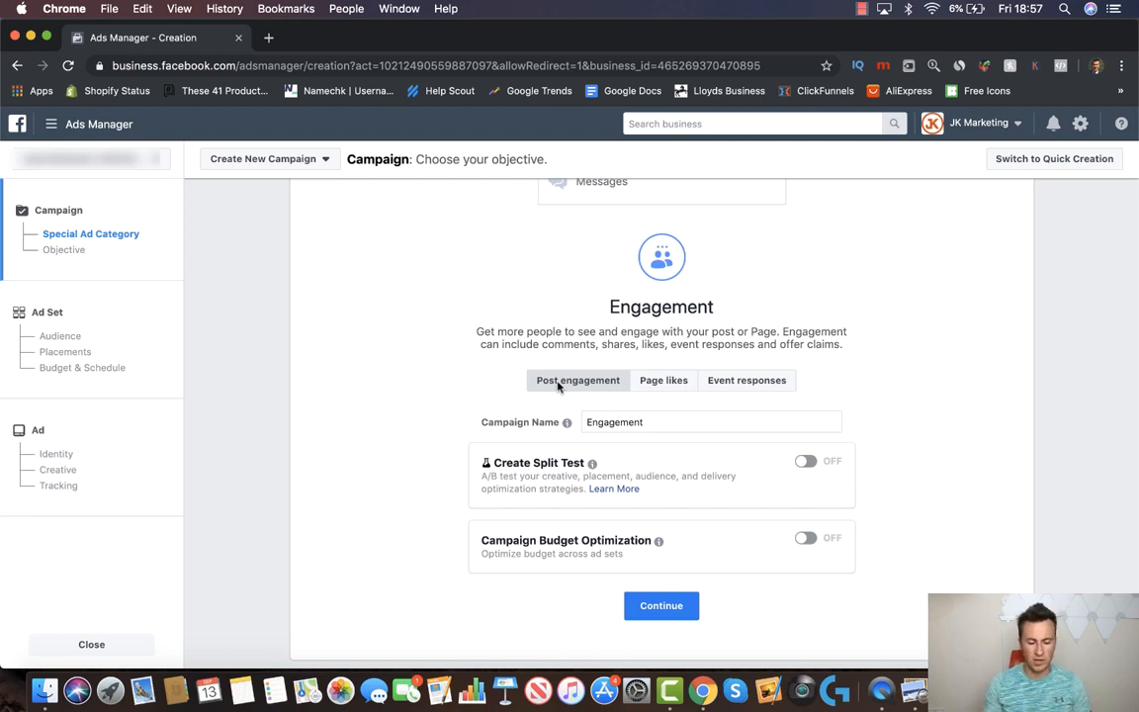
left_click(666, 382)
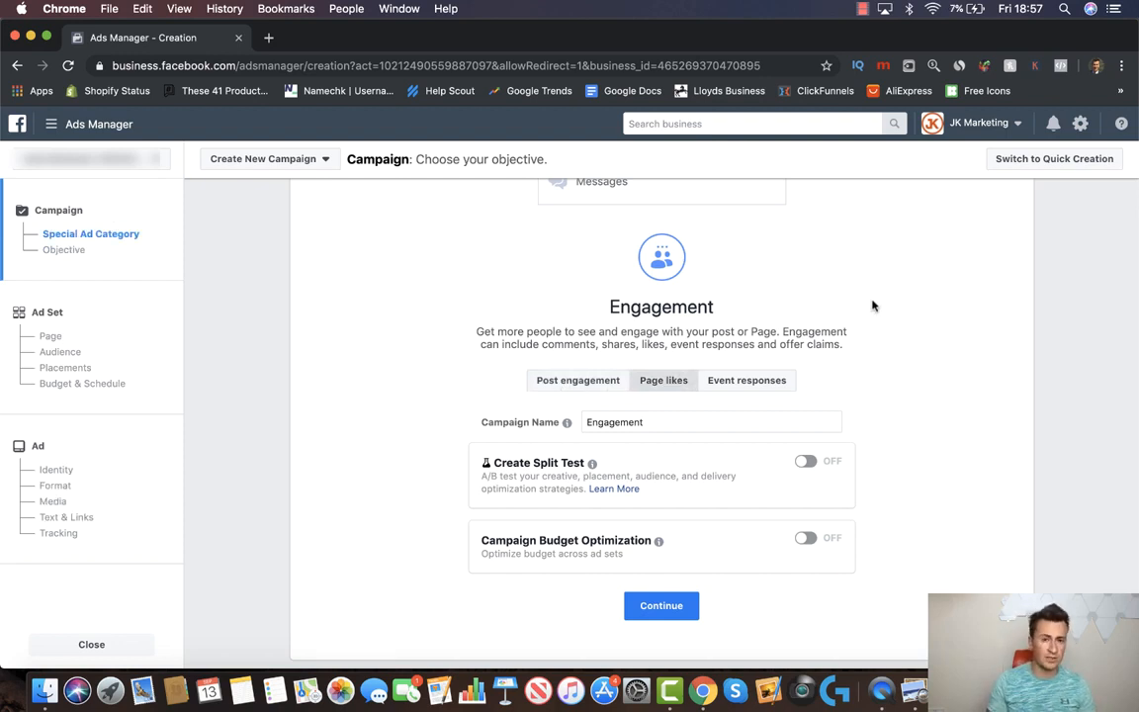
scroll(872, 306, "up", 5)
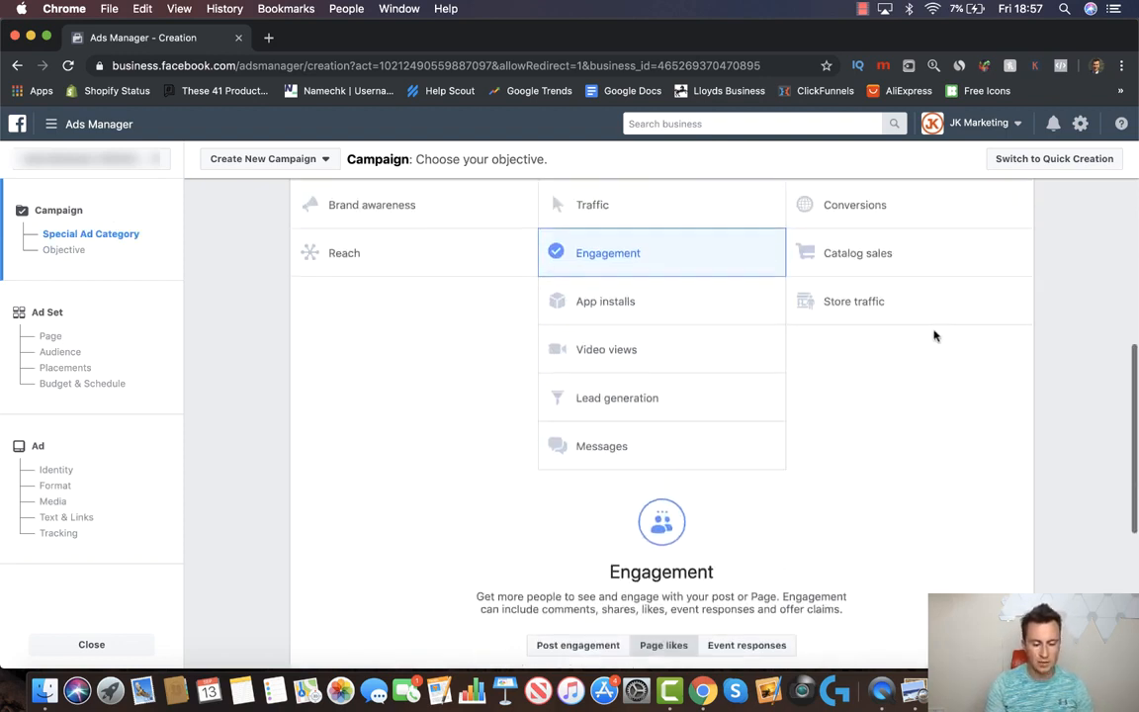
mouse_move(1020, 314)
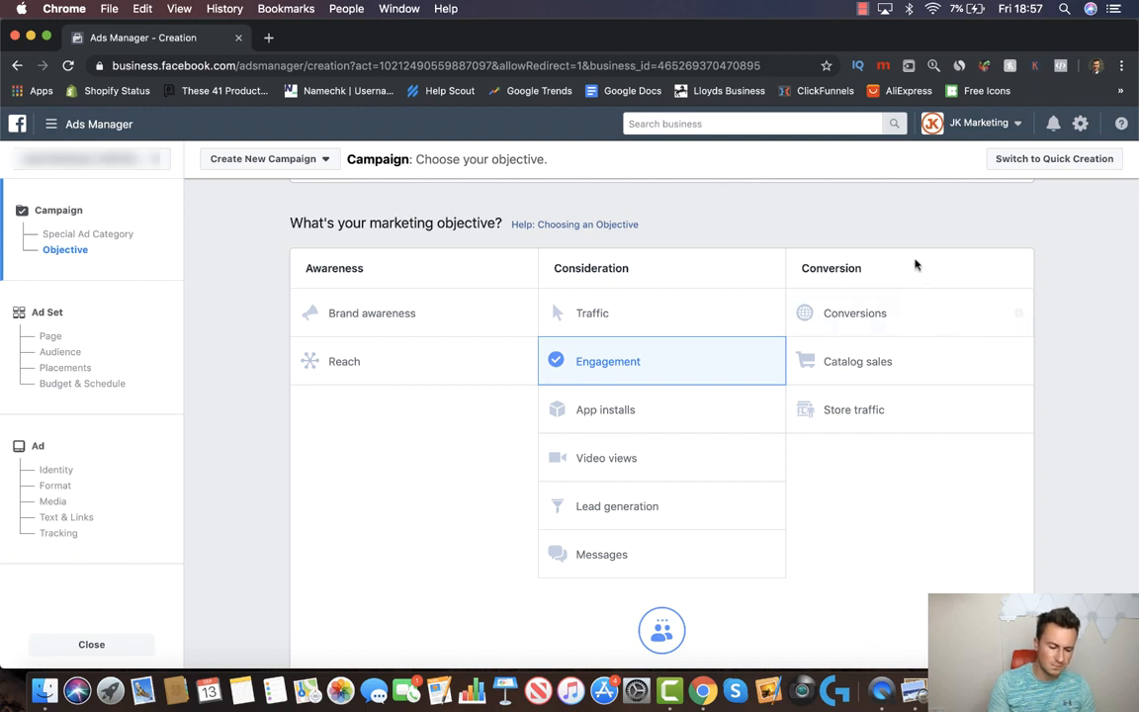
Switch the campaign objective to Conversions
left_click(892, 318)
scroll(896, 313, "up", 2)
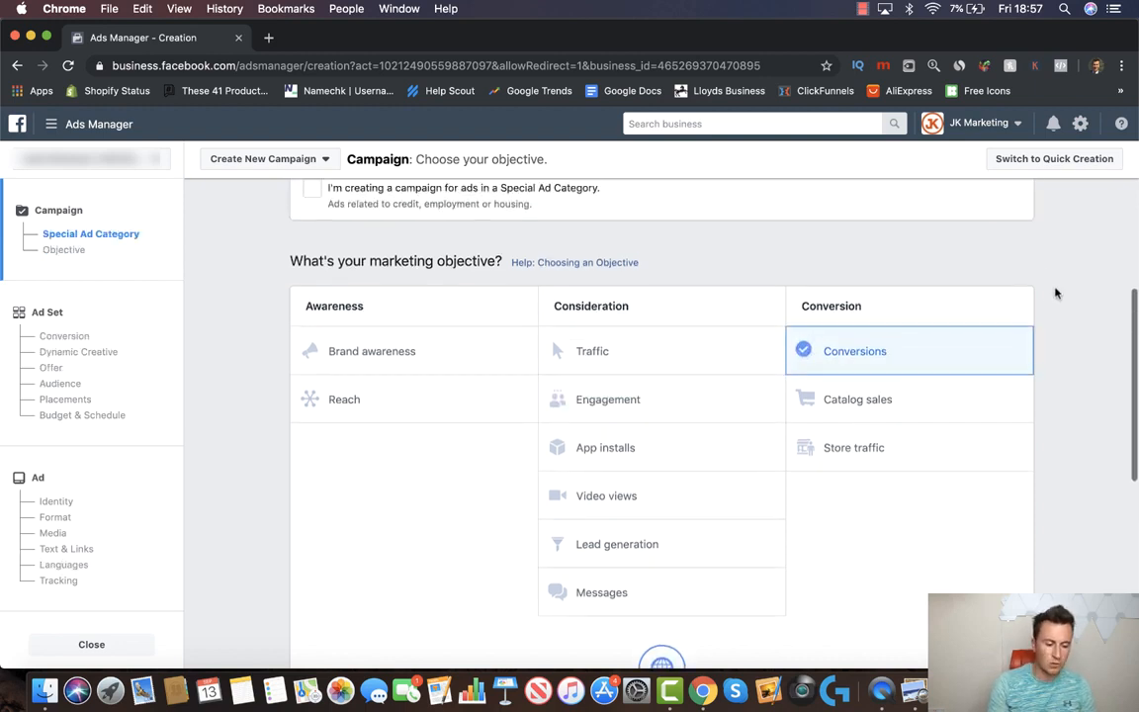
scroll(1058, 314, "down", 1)
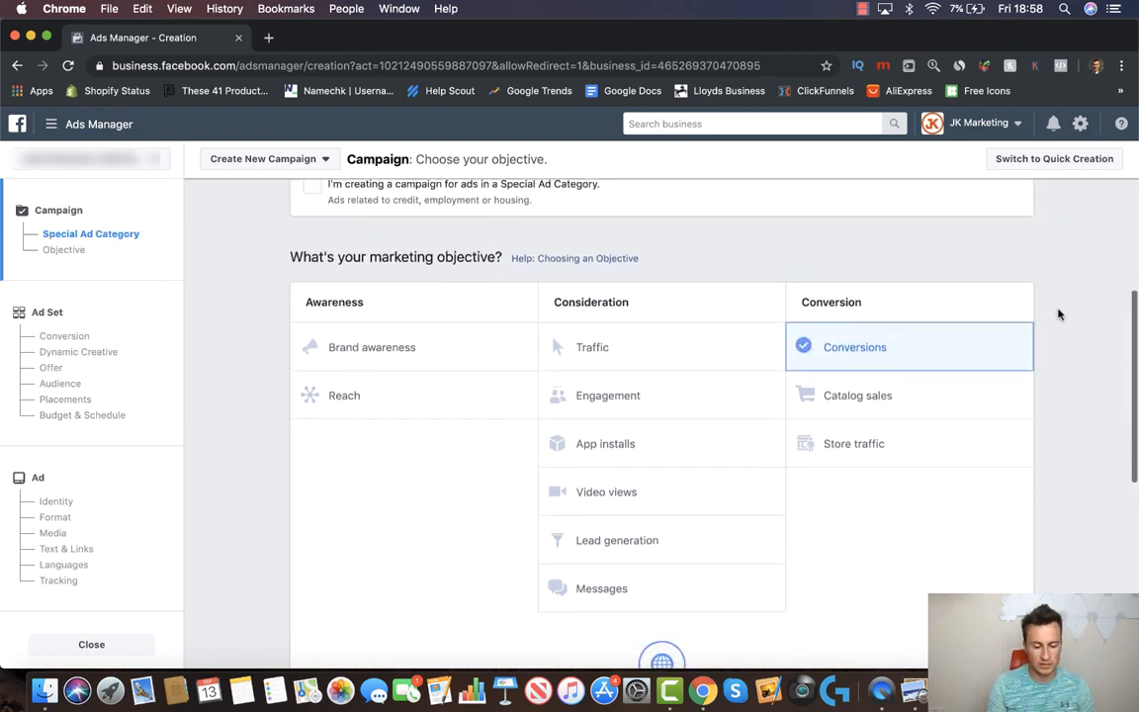
scroll(1058, 314, "down", 2)
scroll(1058, 314, "down", 5)
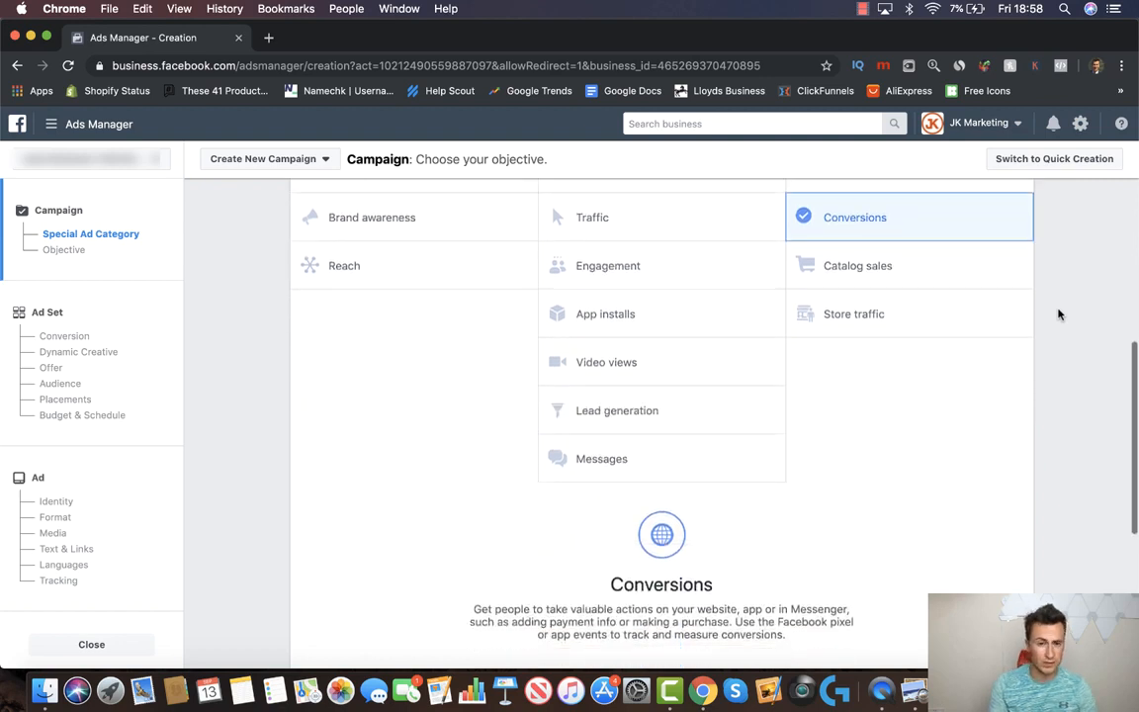
Rename the campaign to 'Cat Fountain' and continue to the ad set settings
double_click(661, 369)
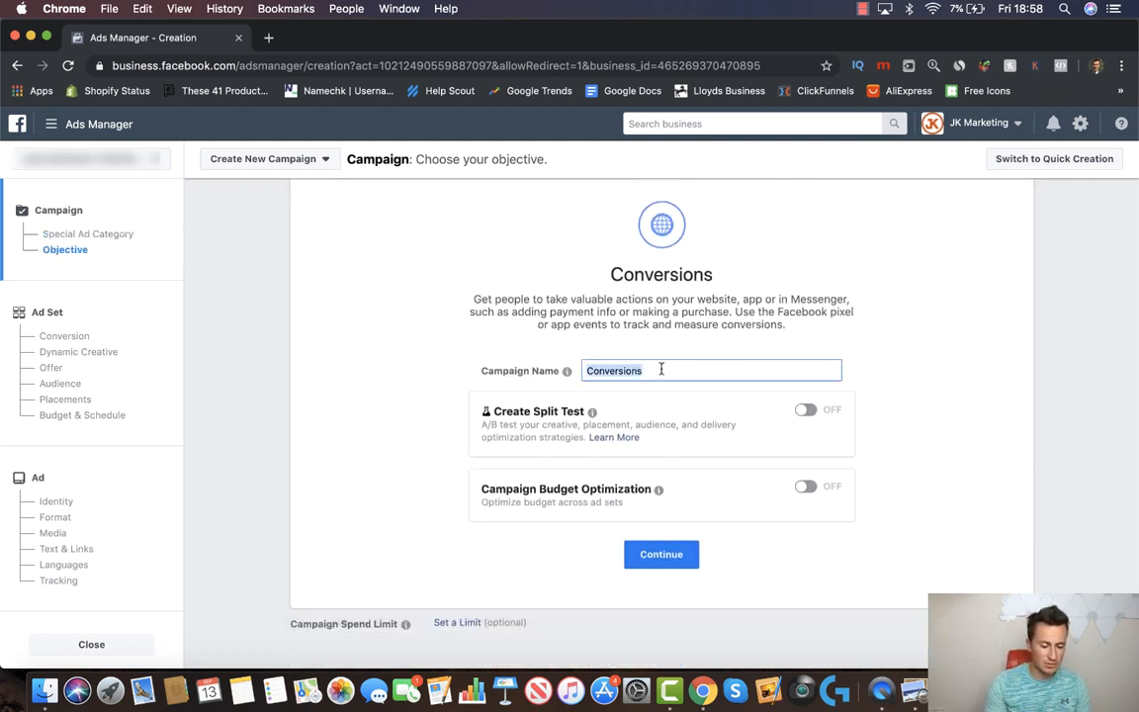
key("BackSpace")
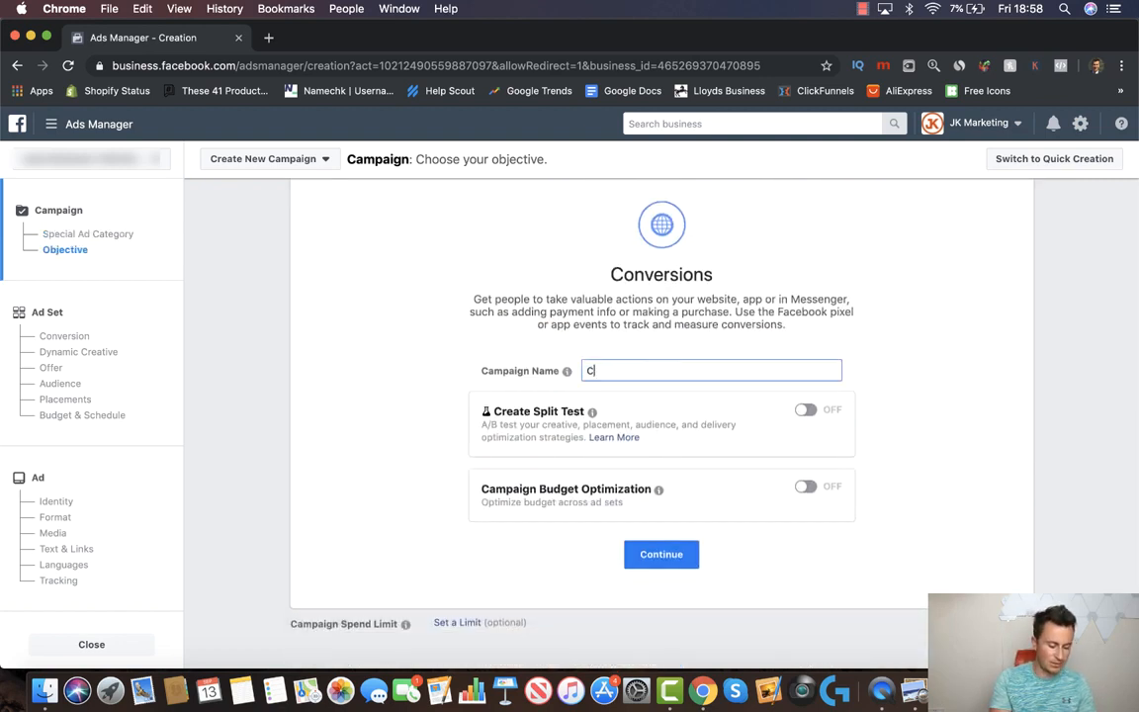
type("Cat Fountain")
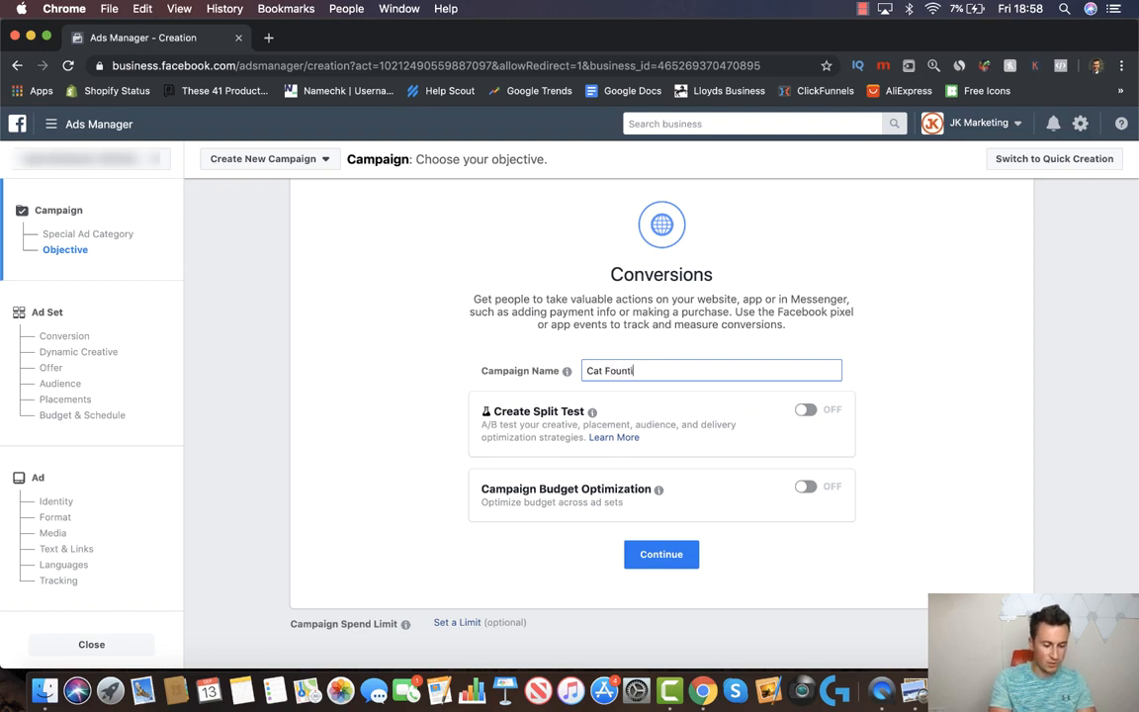
left_click(930, 322)
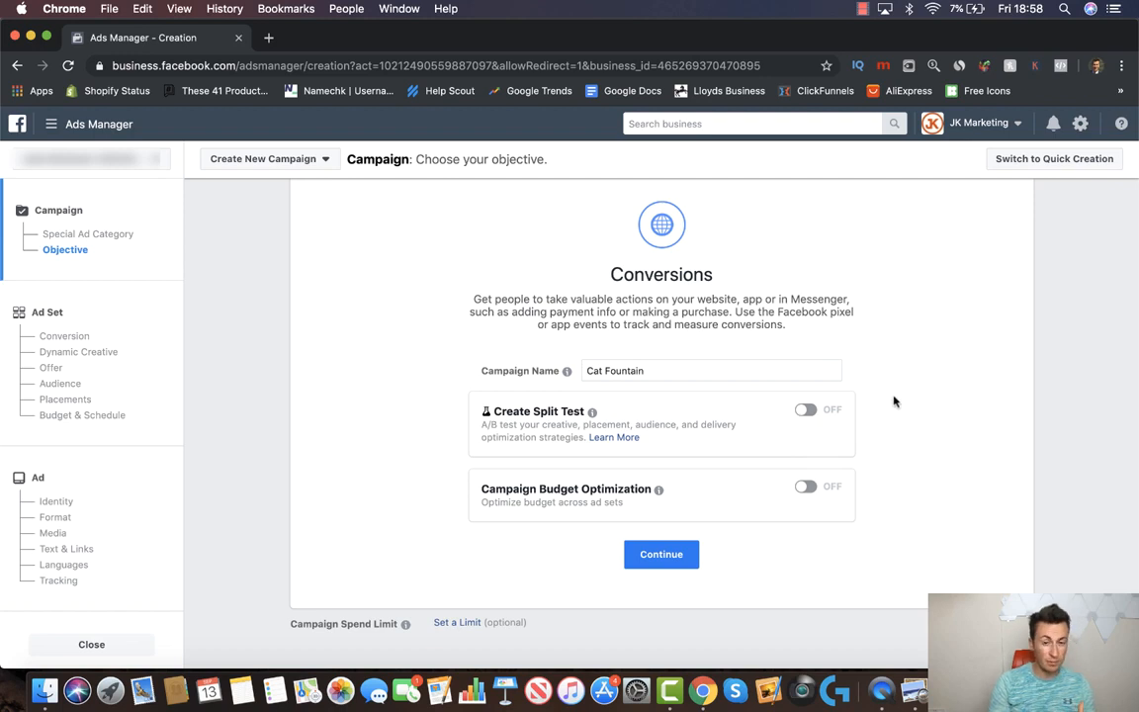
scroll(894, 401, "down", 1)
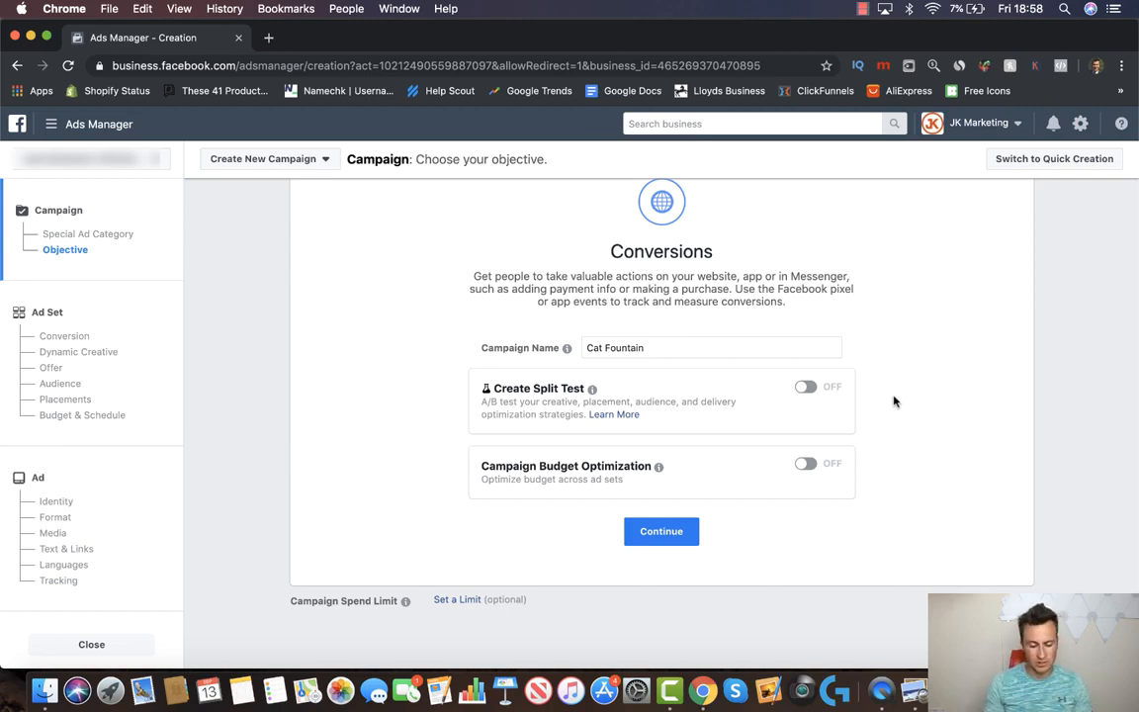
left_click(674, 539)
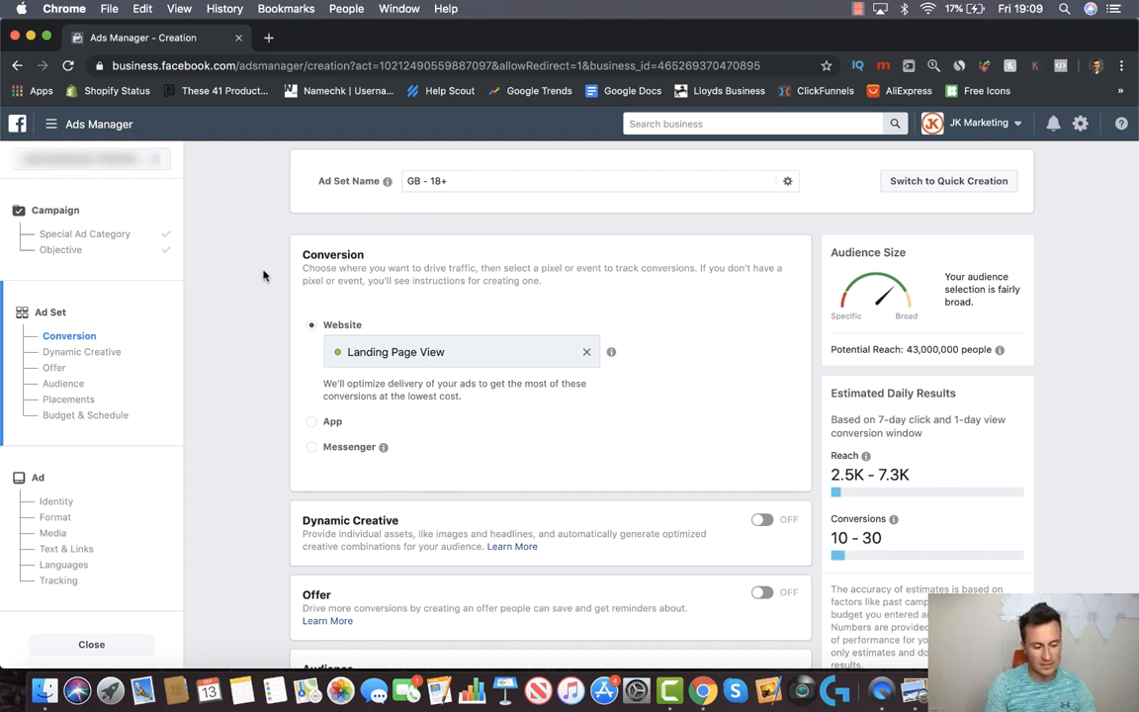
Replace the Landing Page View conversion event with Purchase
scroll(264, 275, "down", 1)
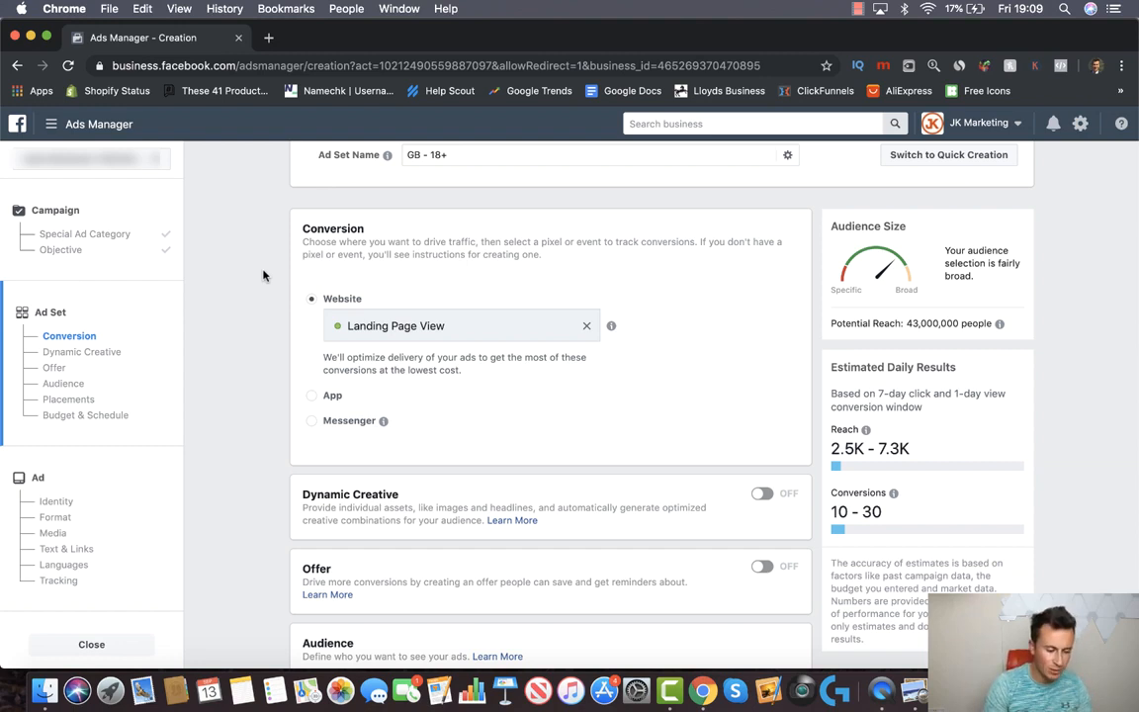
scroll(264, 275, "down", 1)
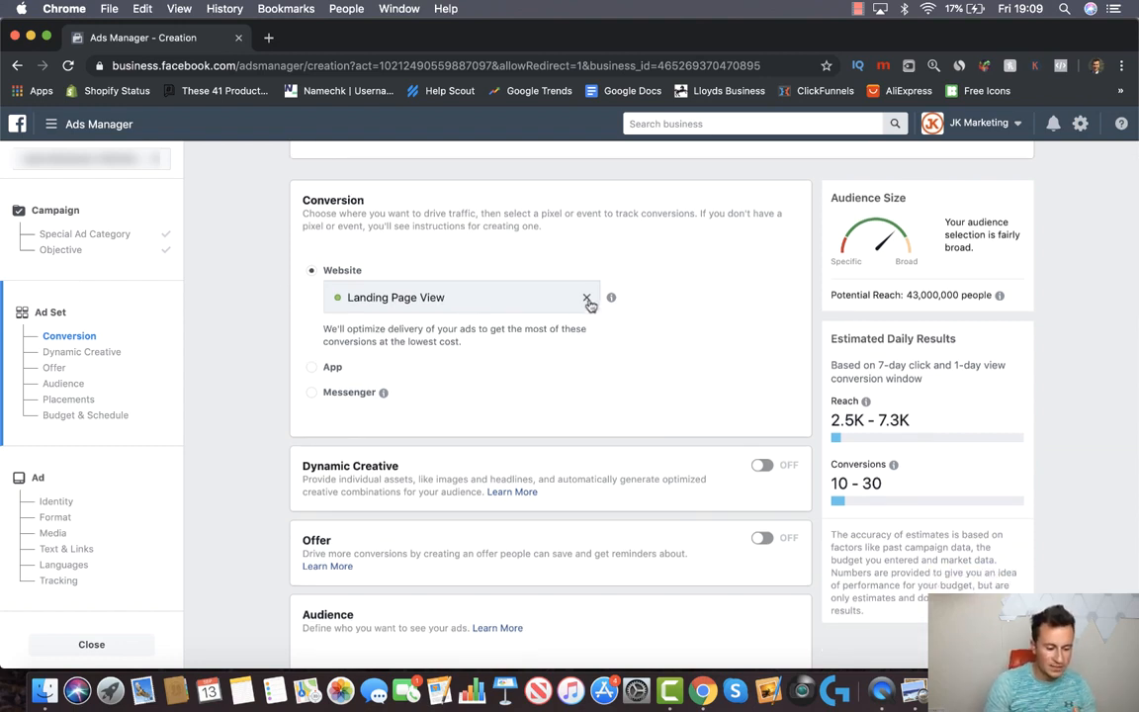
left_click(588, 299)
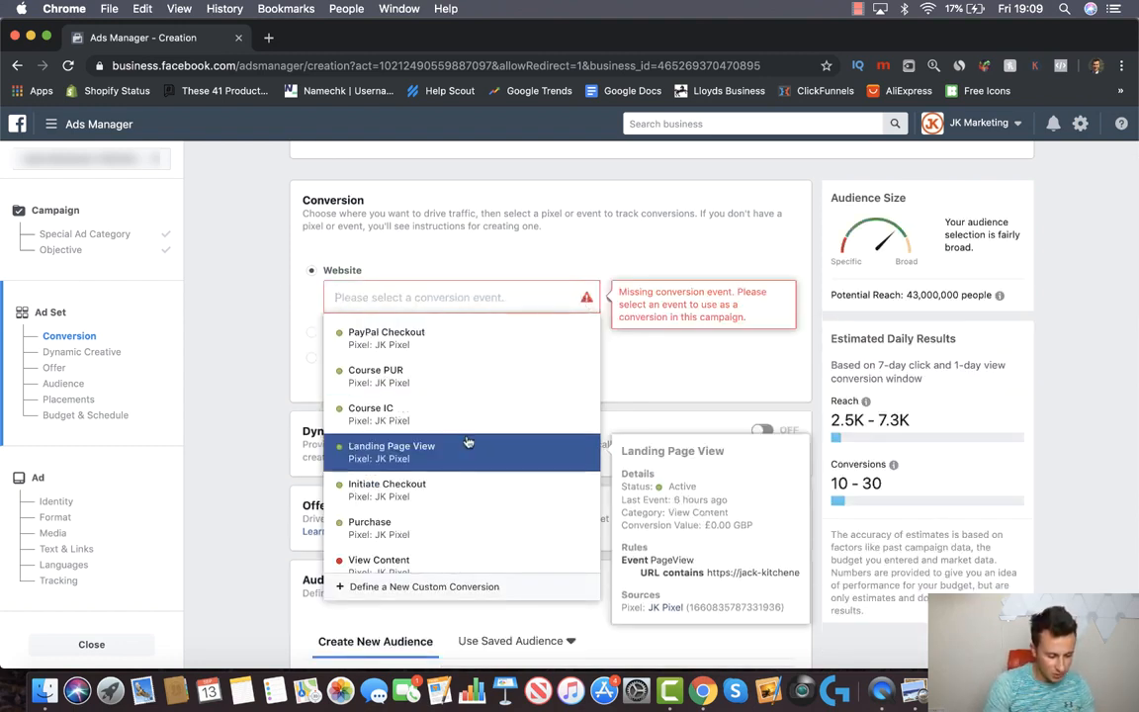
left_click(445, 524)
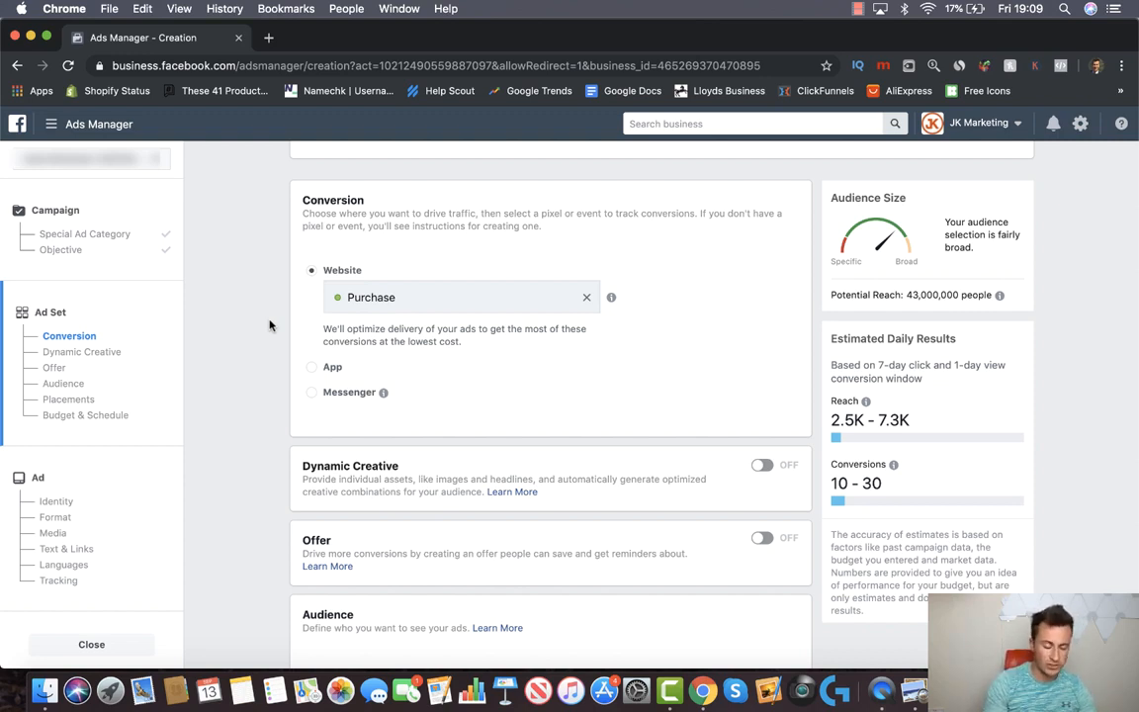
scroll(269, 325, "down", 3)
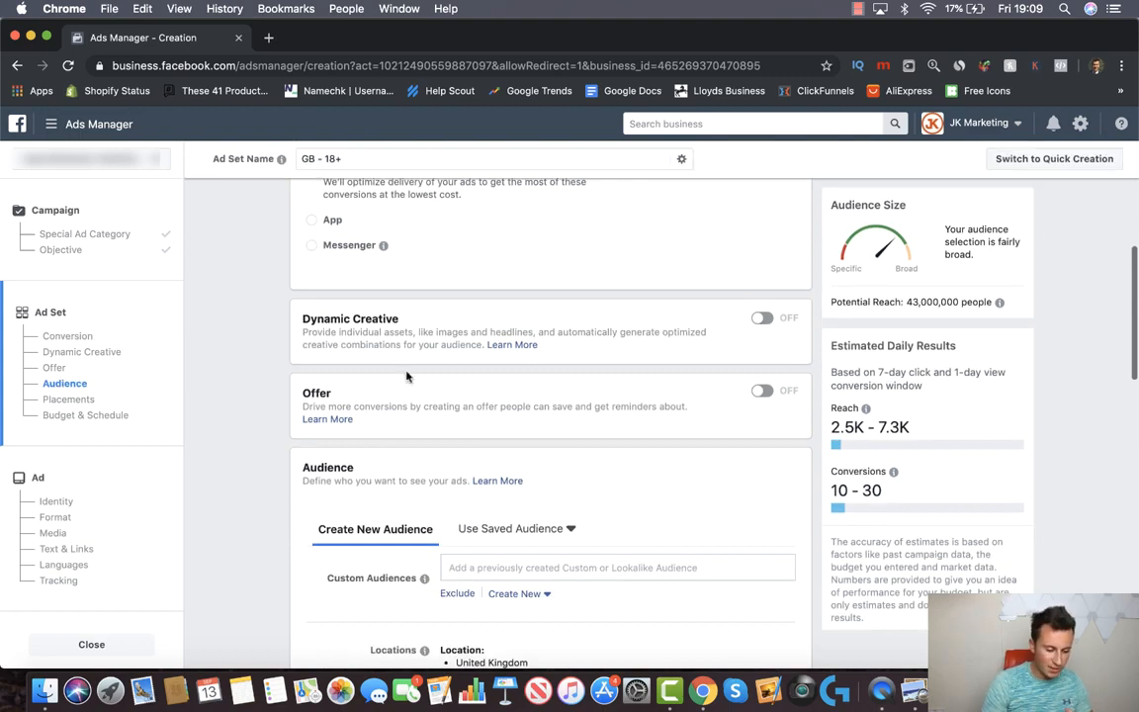
scroll(255, 359, "down", 3)
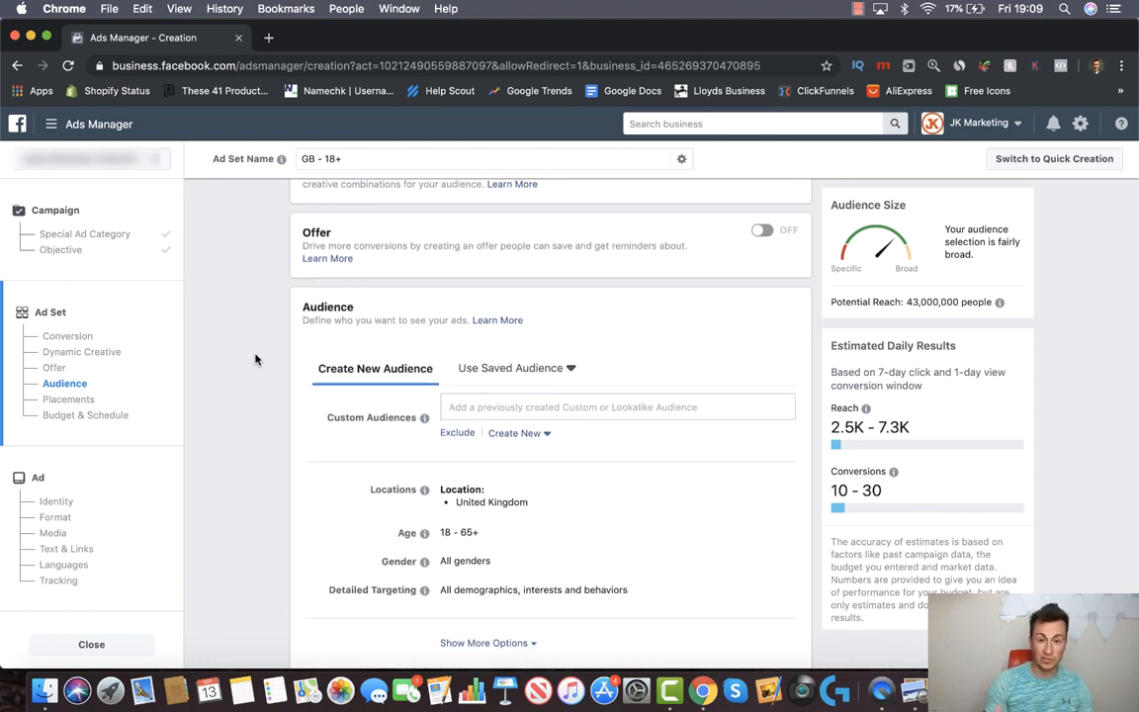
scroll(255, 359, "down", 3)
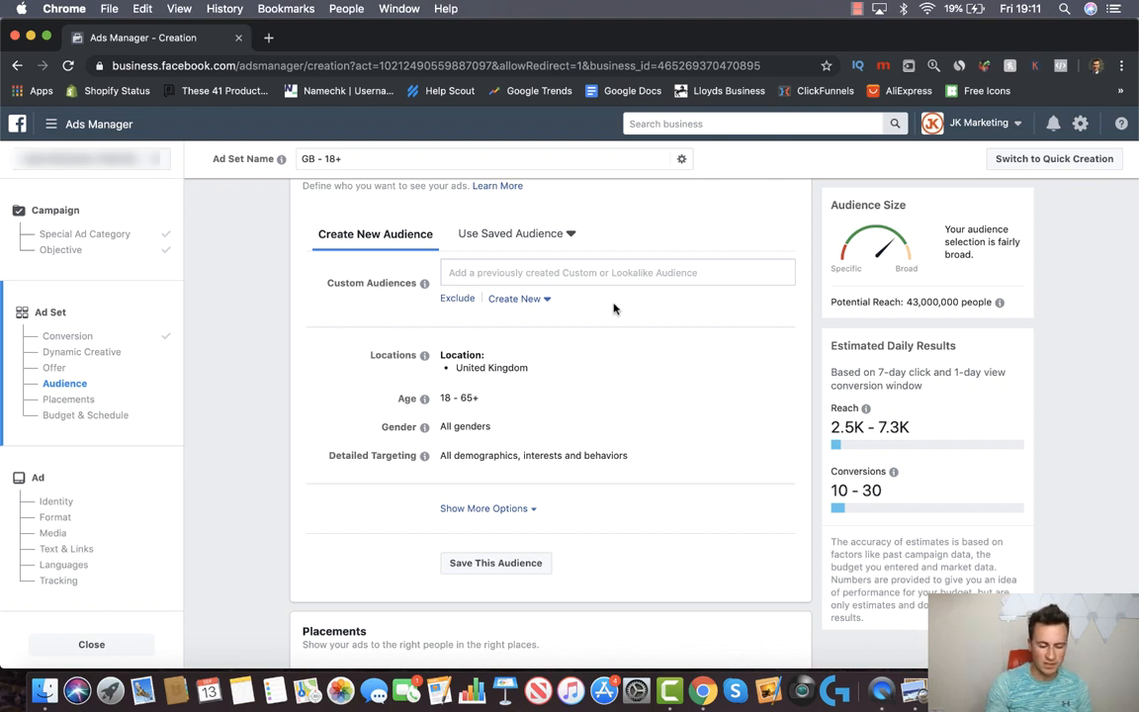
scroll(348, 298, "down", 1)
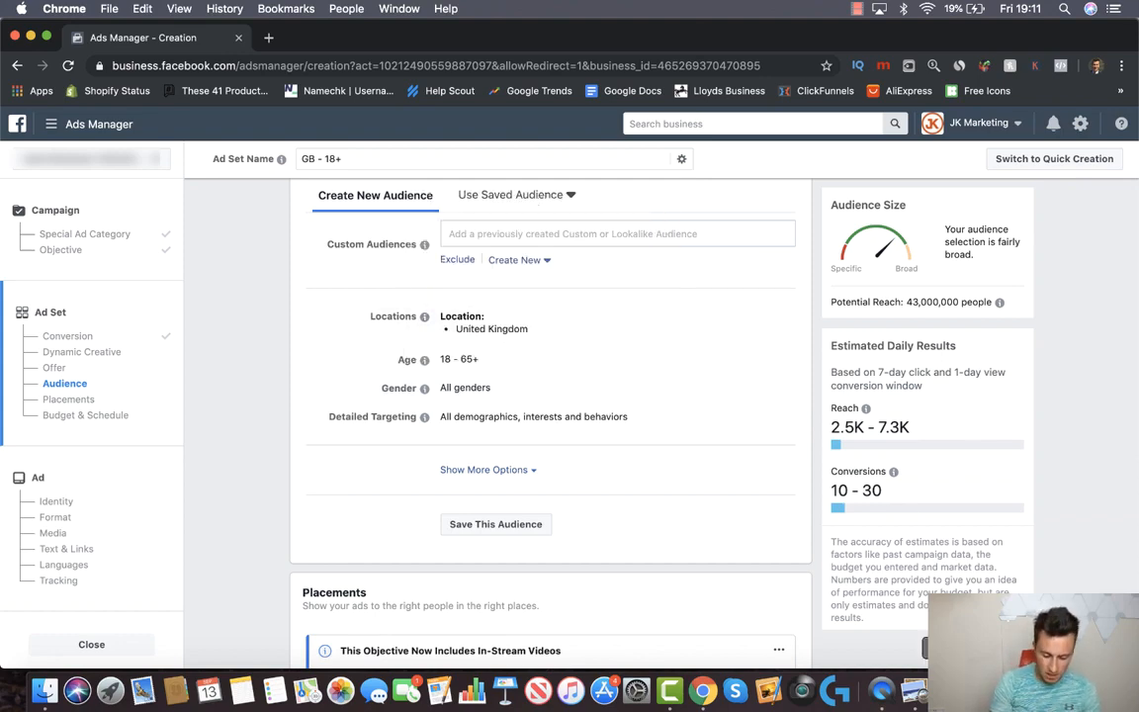
left_click(1024, 690)
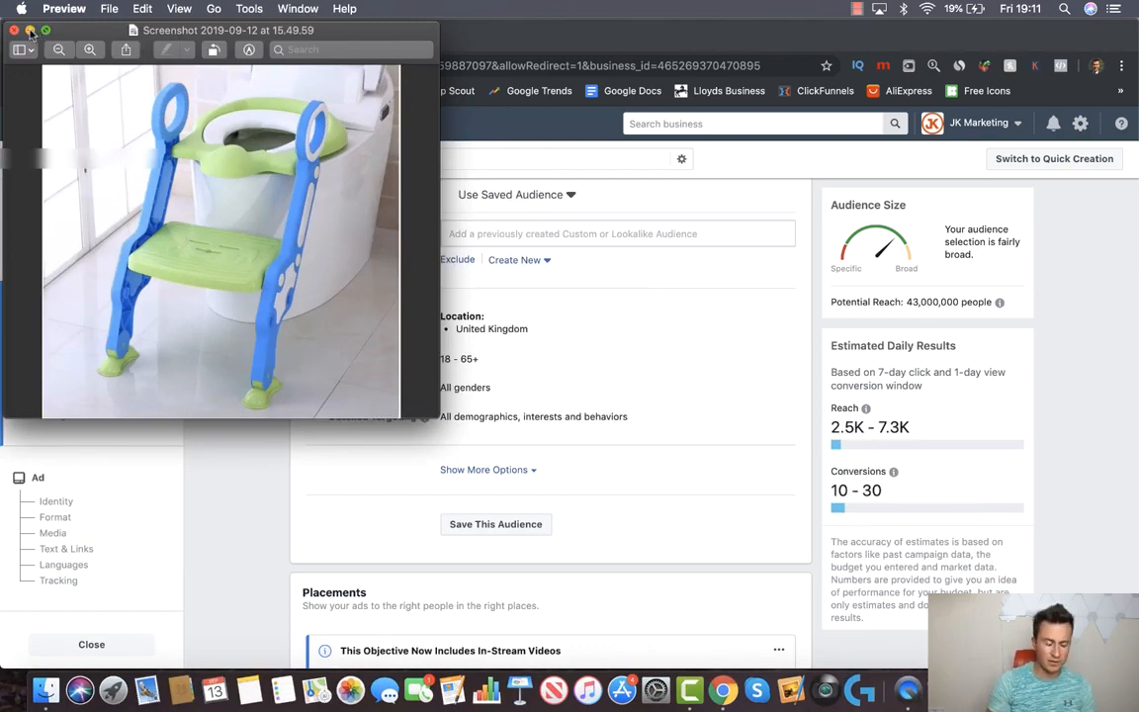
left_click(29, 31)
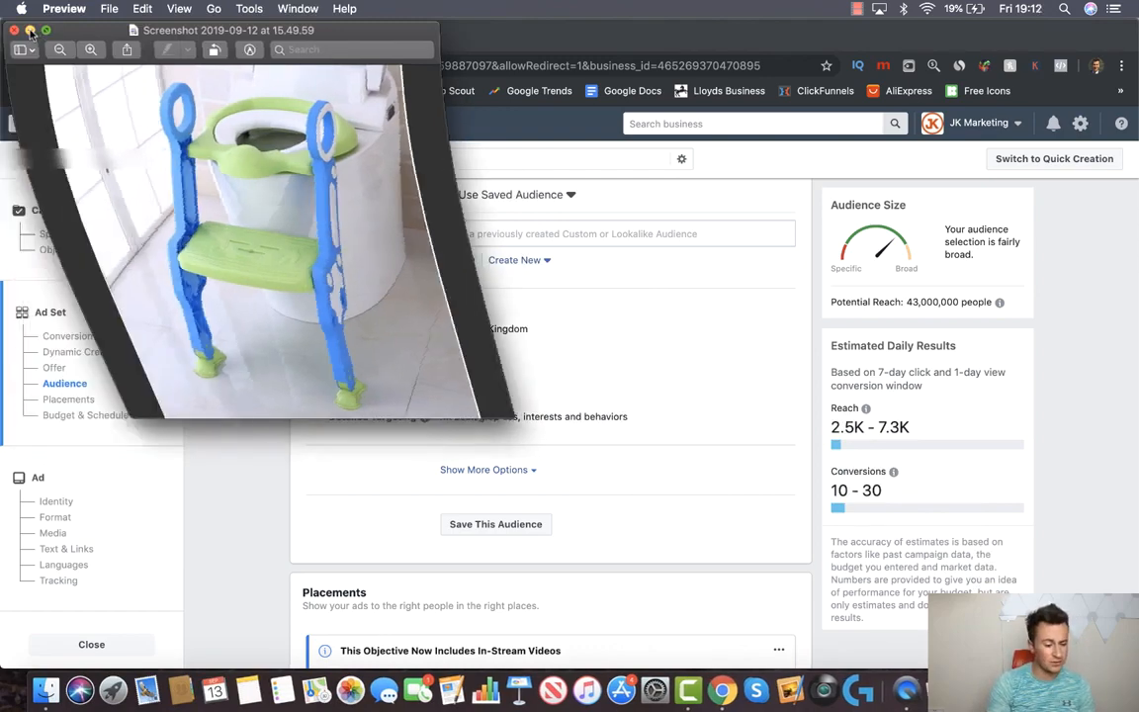
scroll(319, 337, "down", 2)
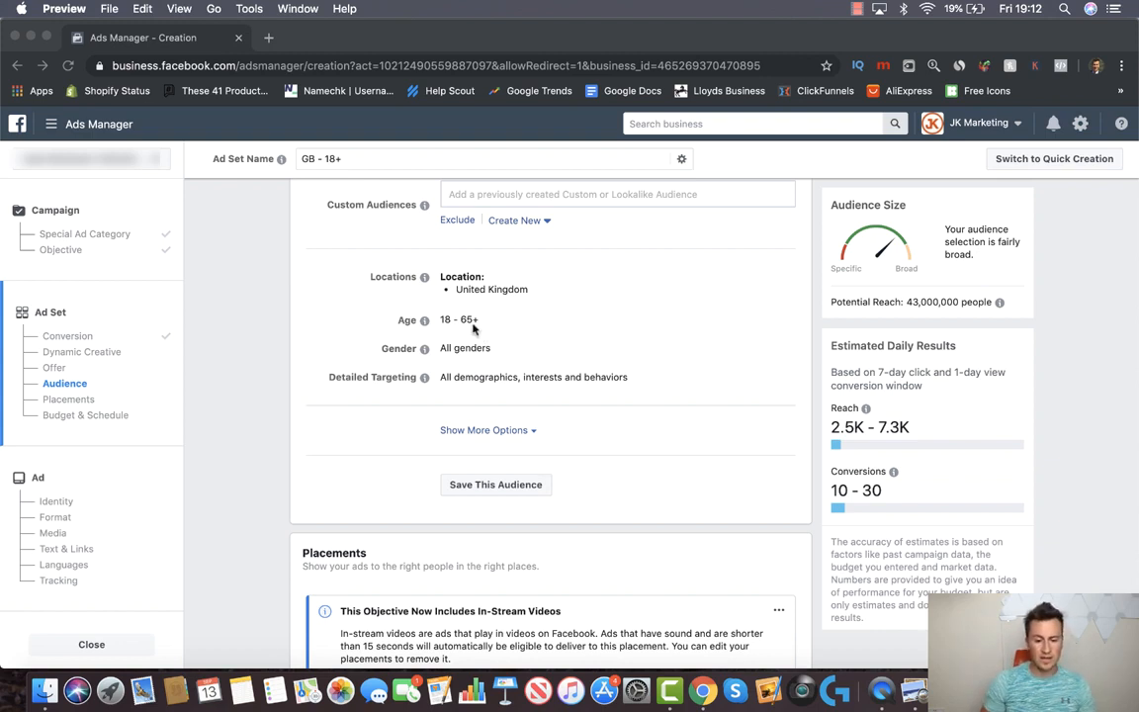
left_click(314, 287)
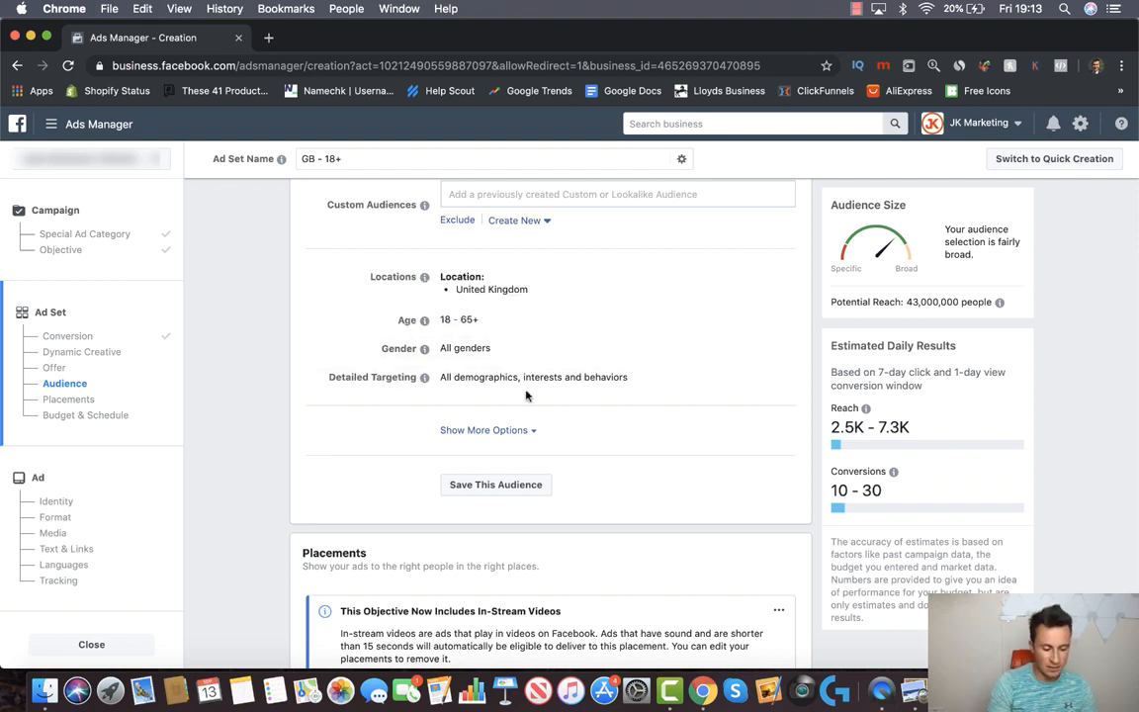
Browse detailed targeting to Demographics > Parents > All Parents
mouse_move(667, 386)
left_click(775, 379)
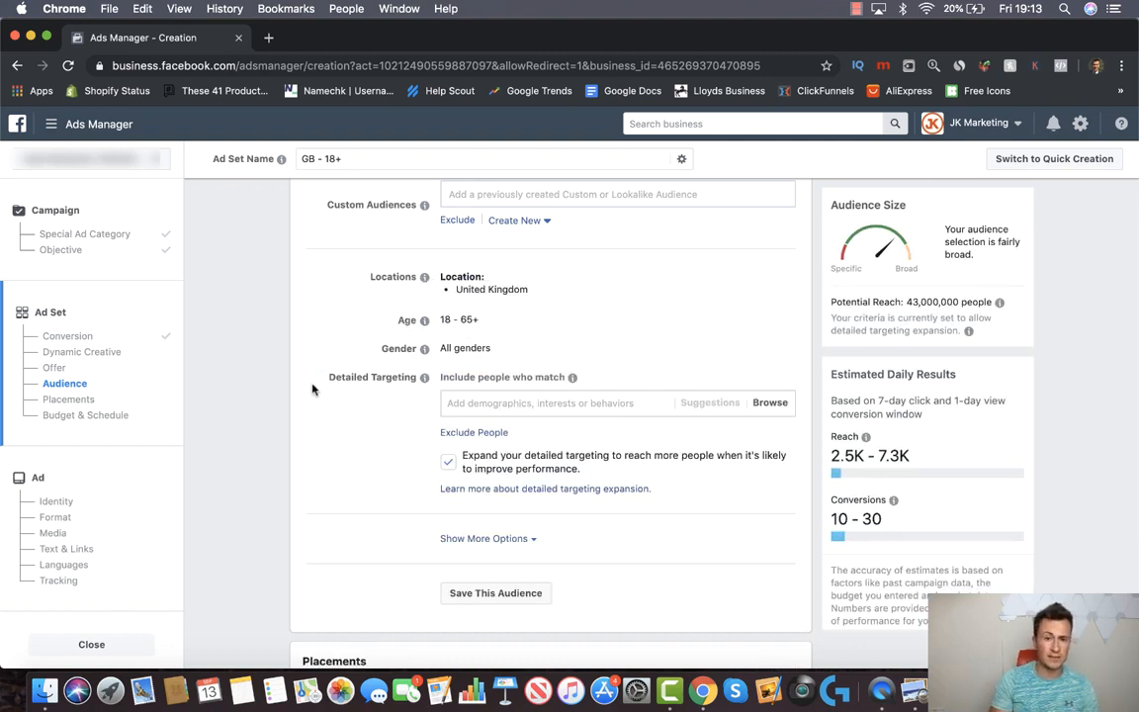
left_click(585, 402)
scroll(696, 403, "down", 1)
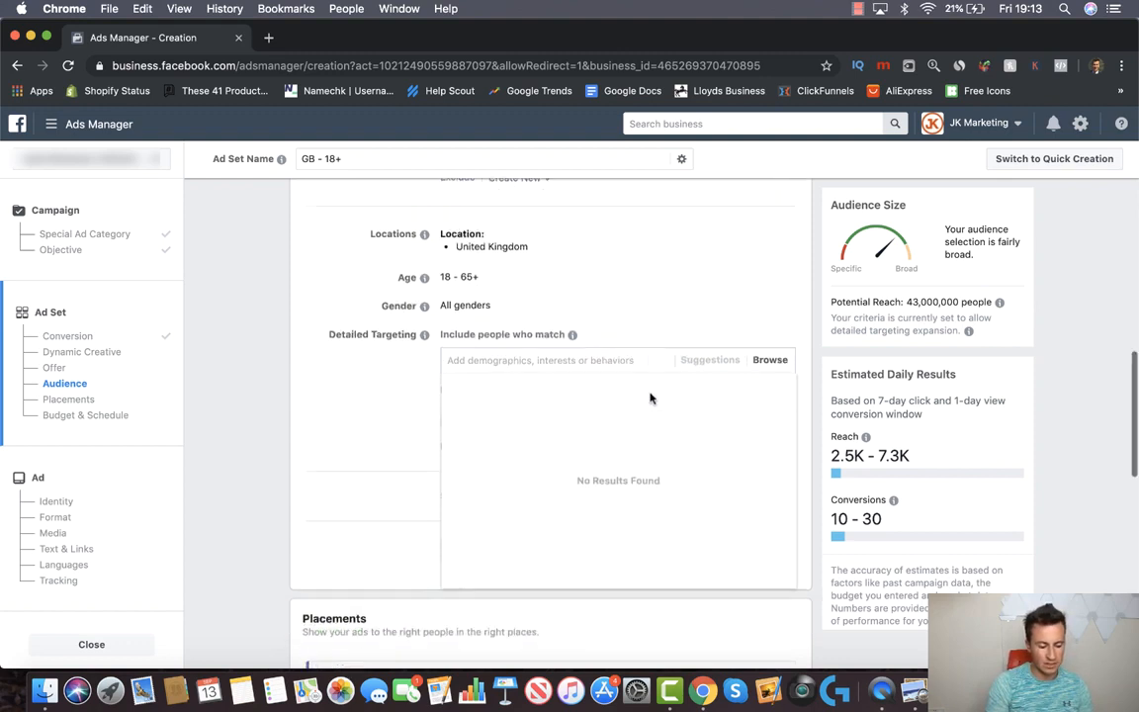
left_click(769, 362)
left_click(499, 389)
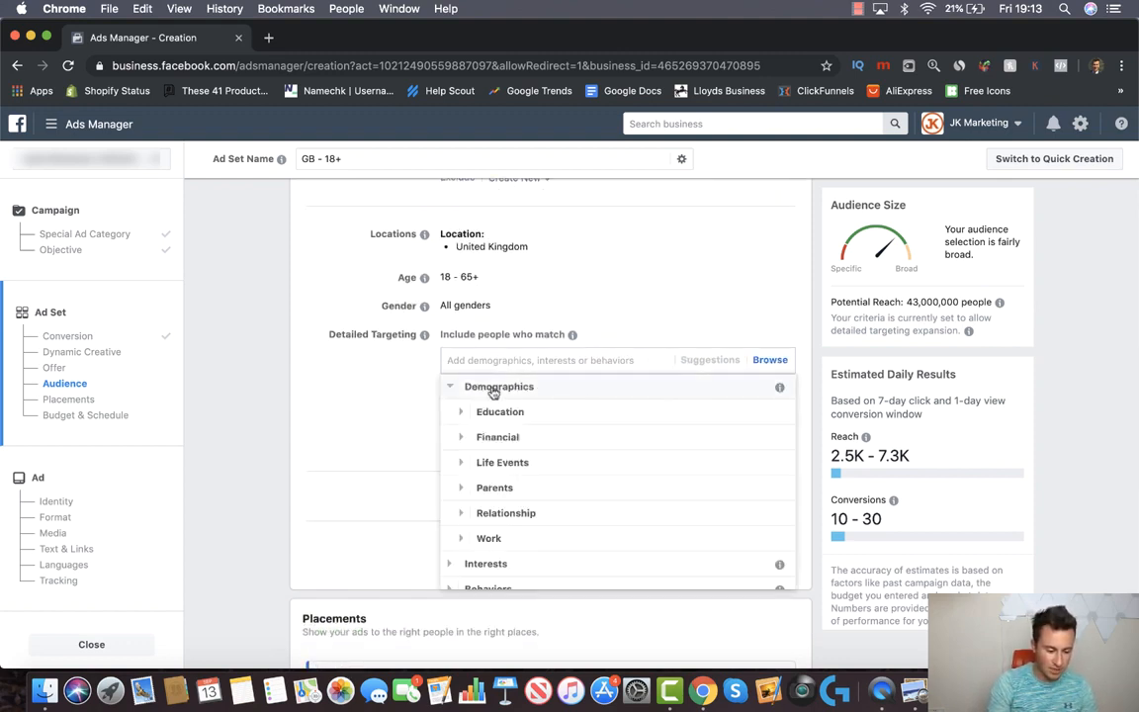
scroll(531, 475, "down", 1)
left_click(513, 474)
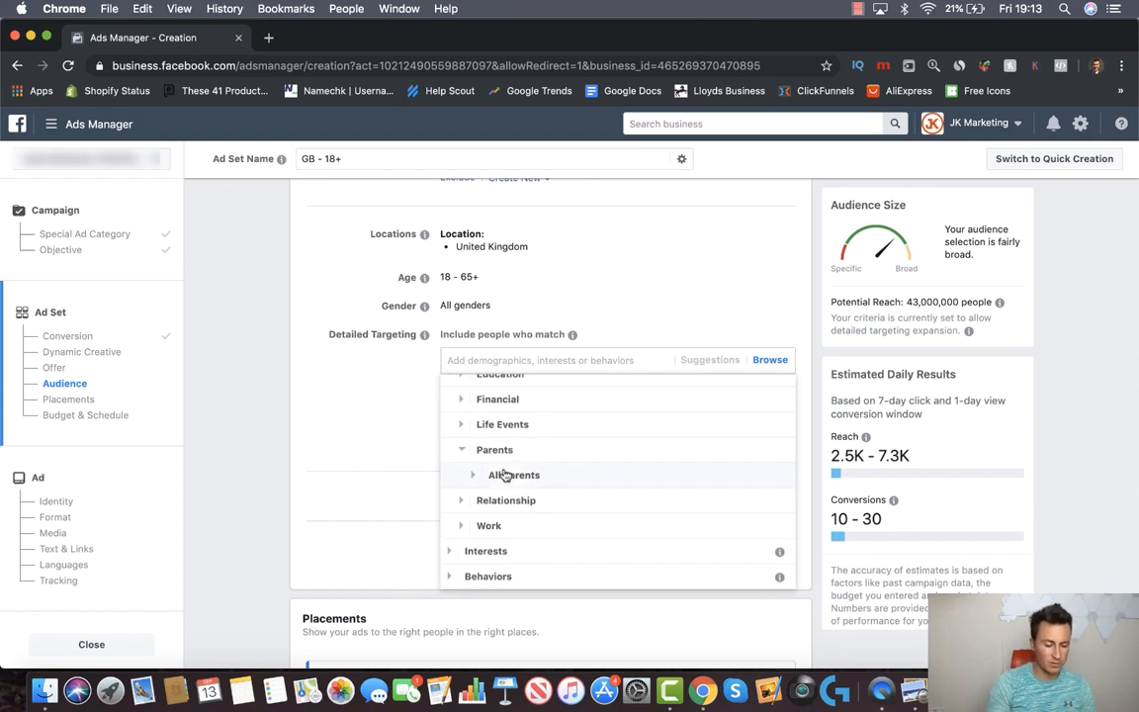
scroll(506, 476, "down", 1)
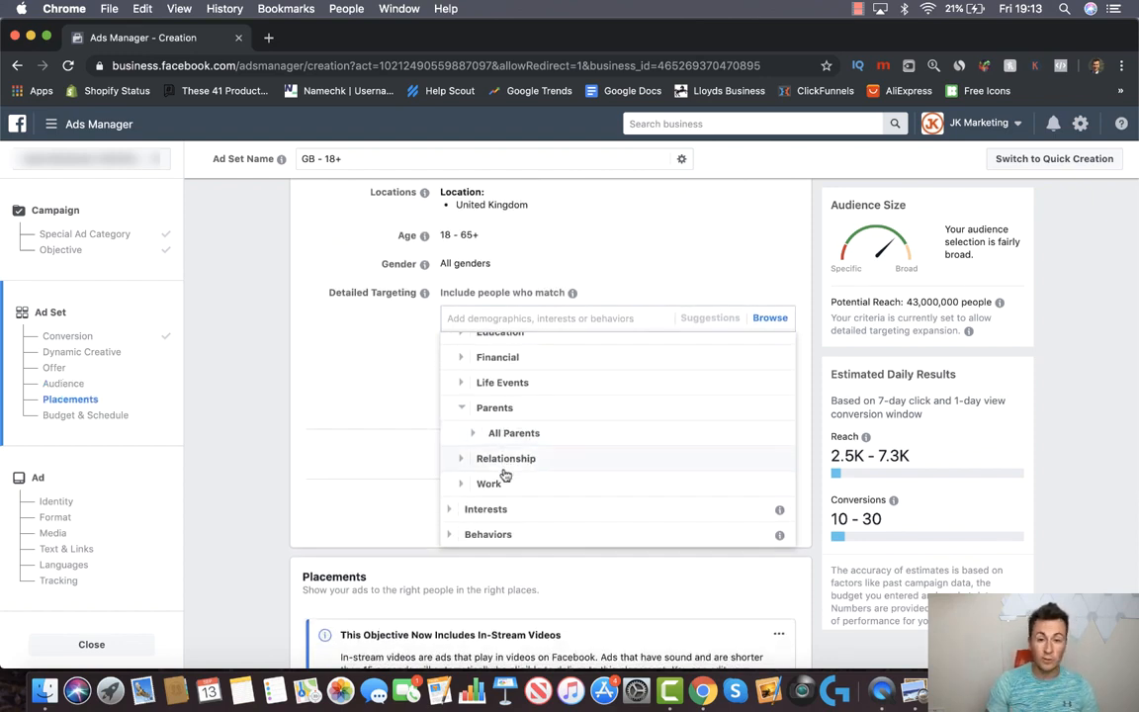
scroll(505, 476, "down", 1)
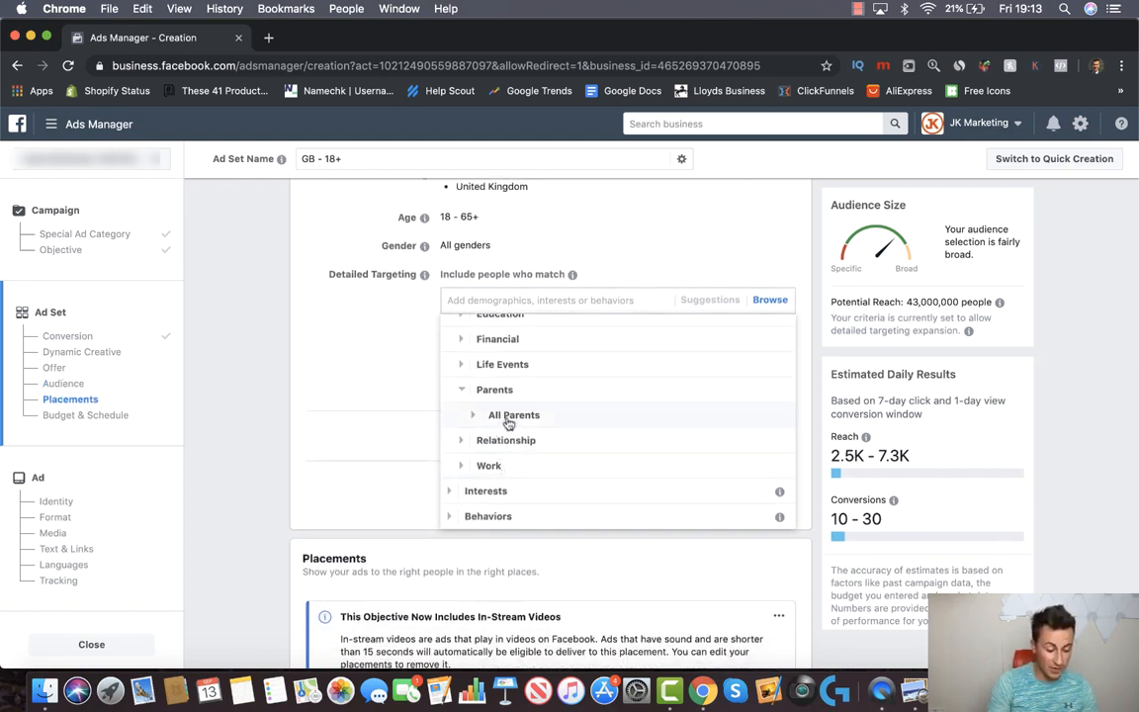
left_click(503, 414)
Add Parents with toddlers (01-02 years) and Parents with preschoolers (03-05 years) to targeting
scroll(562, 407, "down", 1)
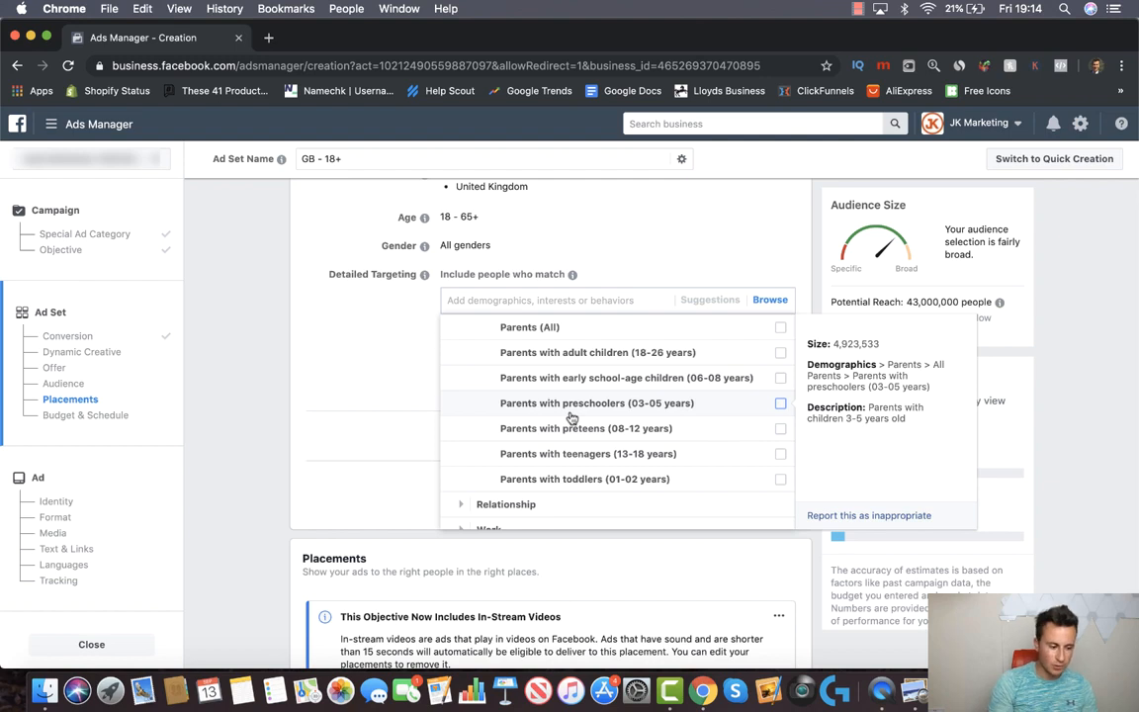
left_click(781, 481)
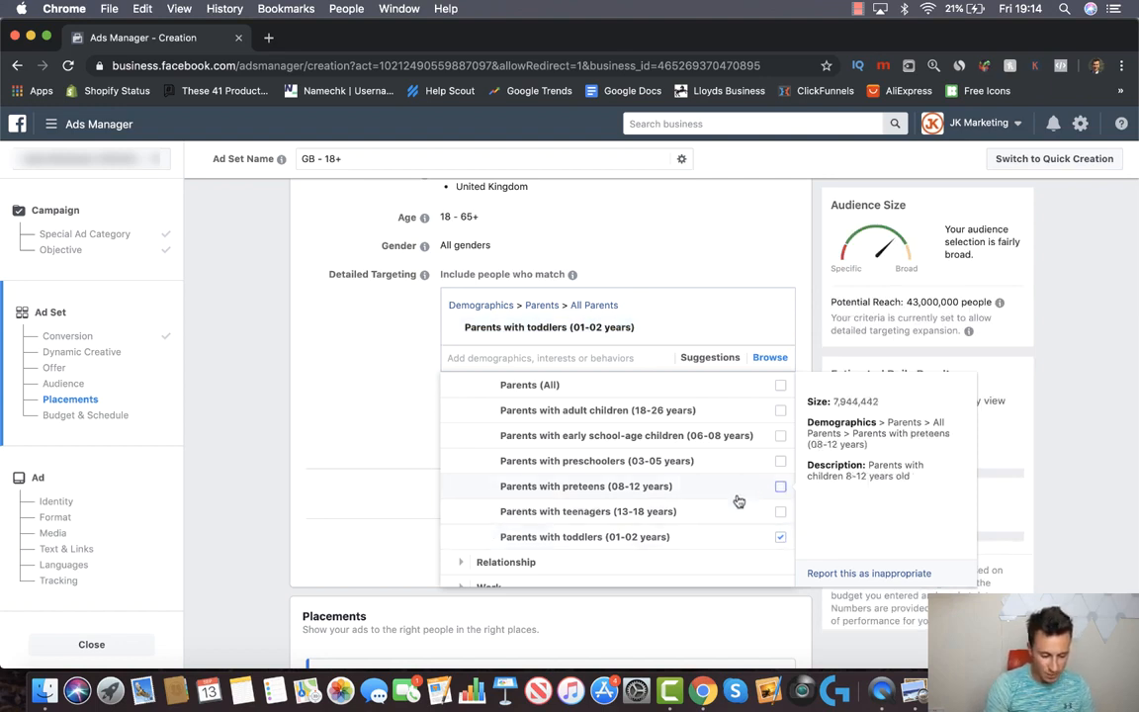
left_click(780, 461)
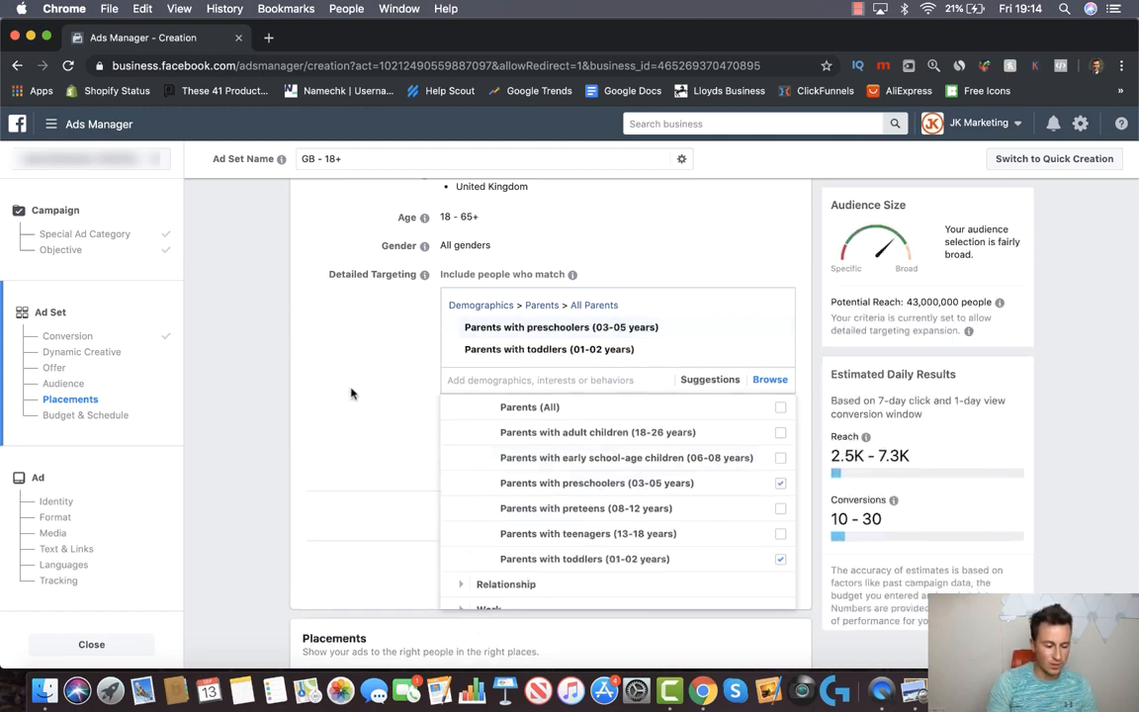
left_click(315, 354)
scroll(305, 367, "up", 2)
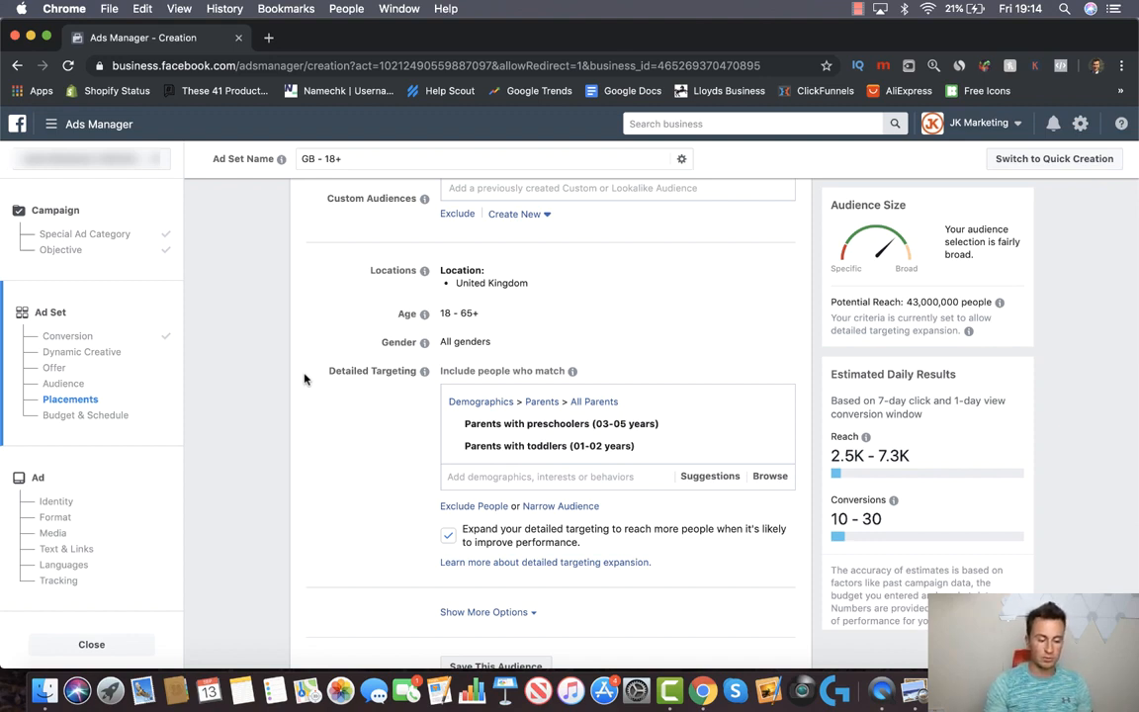
mouse_move(610, 432)
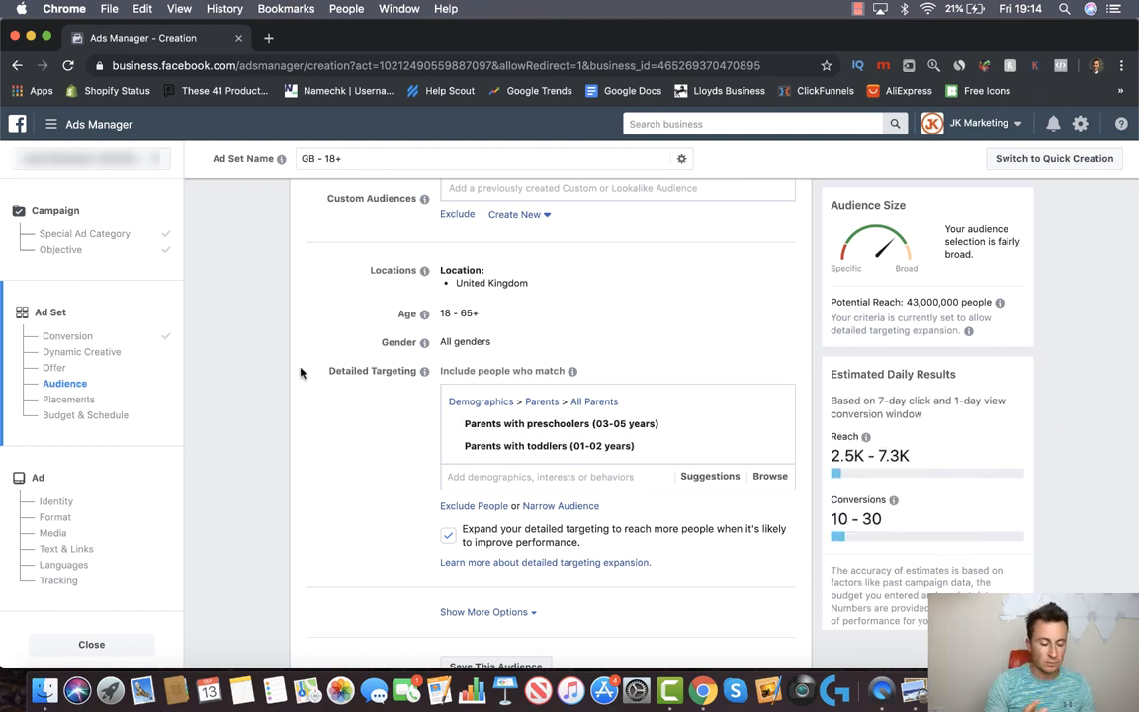
Uncheck 'Expand your detailed targeting', cutting potential reach to 530,000
scroll(305, 435, "down", 3)
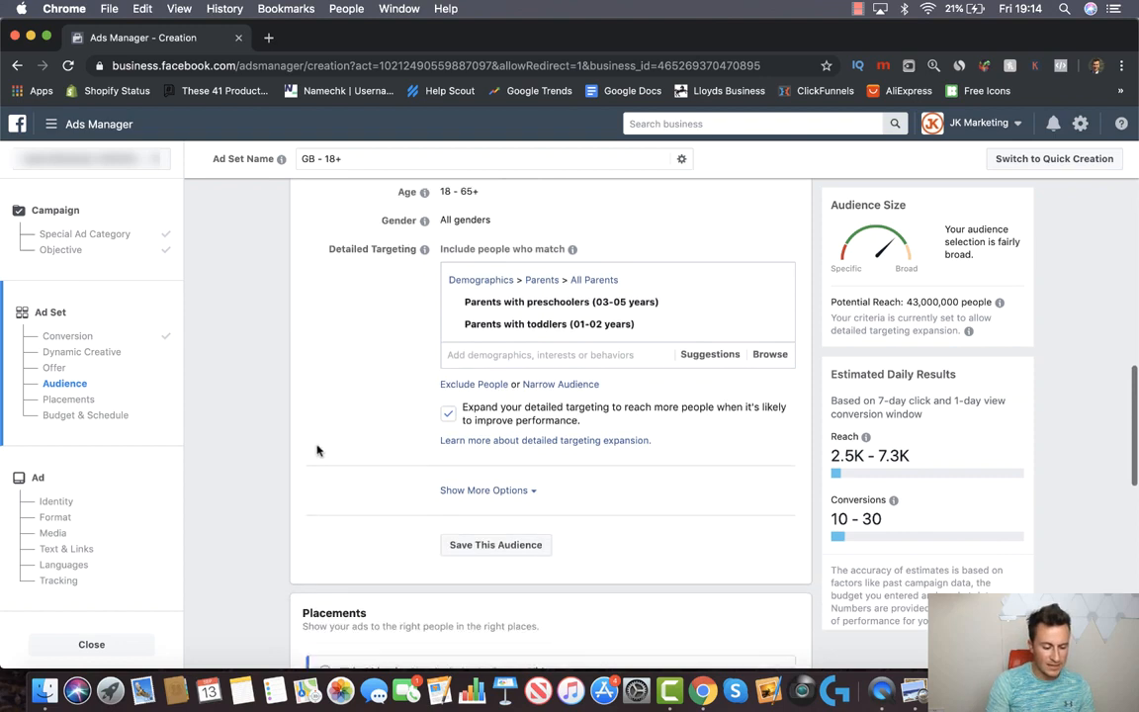
scroll(301, 417, "down", 1)
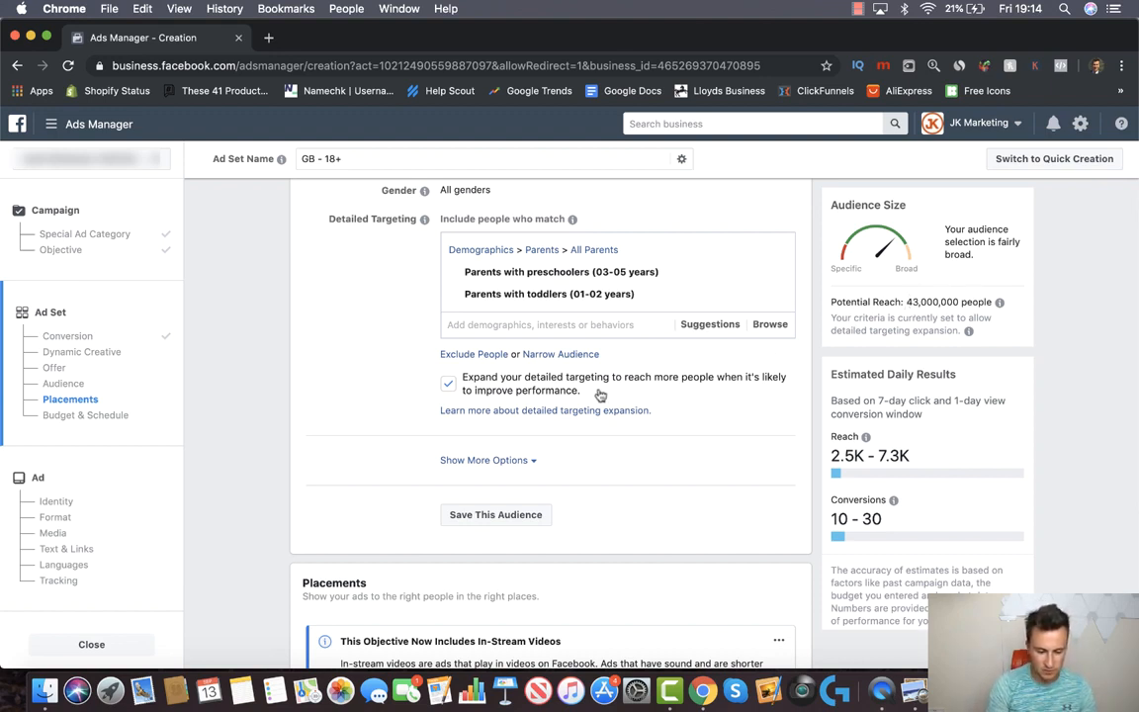
left_click(448, 383)
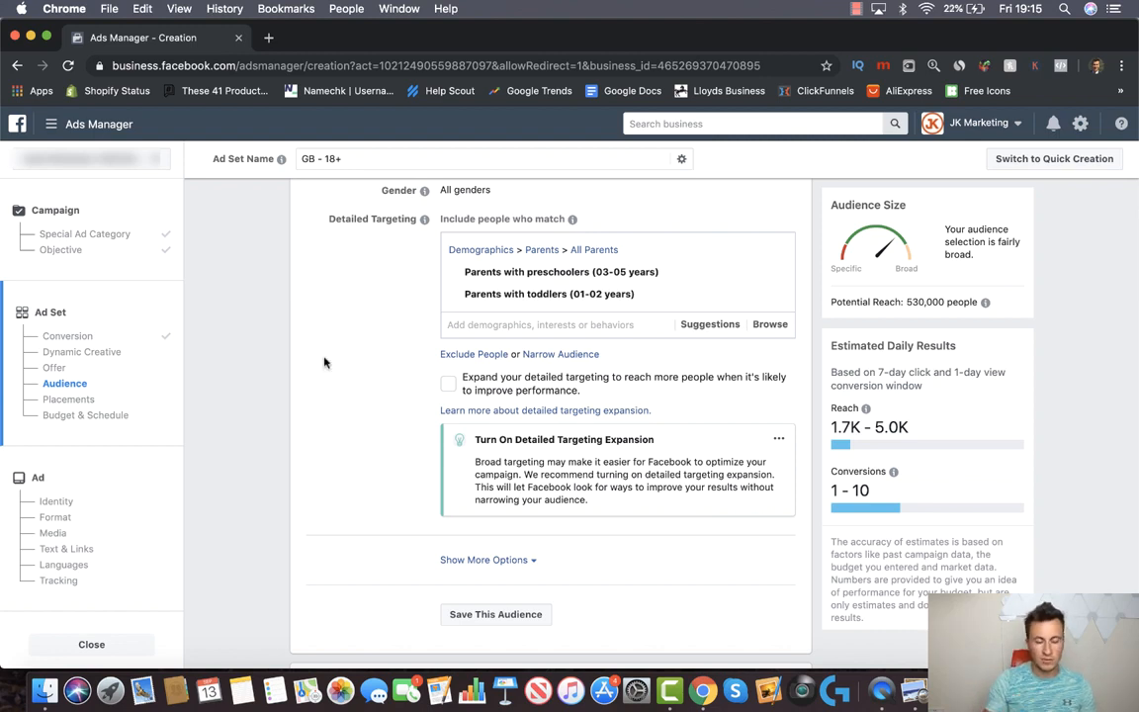
scroll(376, 494, "down", 1)
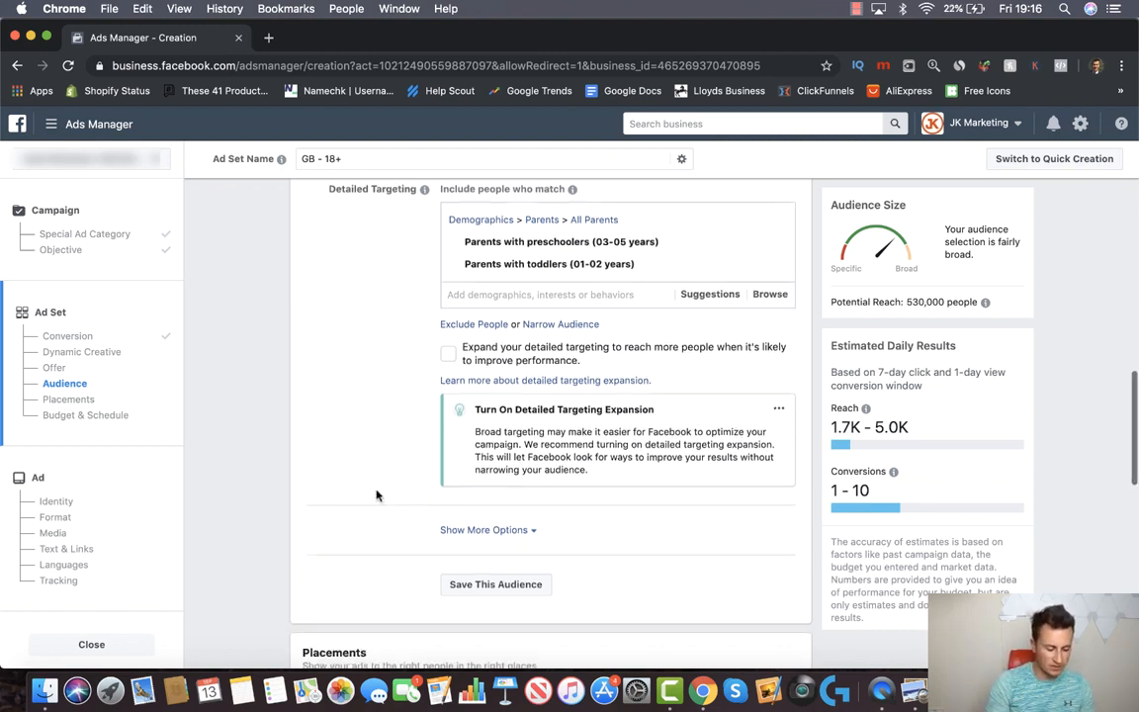
left_click(484, 529)
scroll(301, 467, "down", 2)
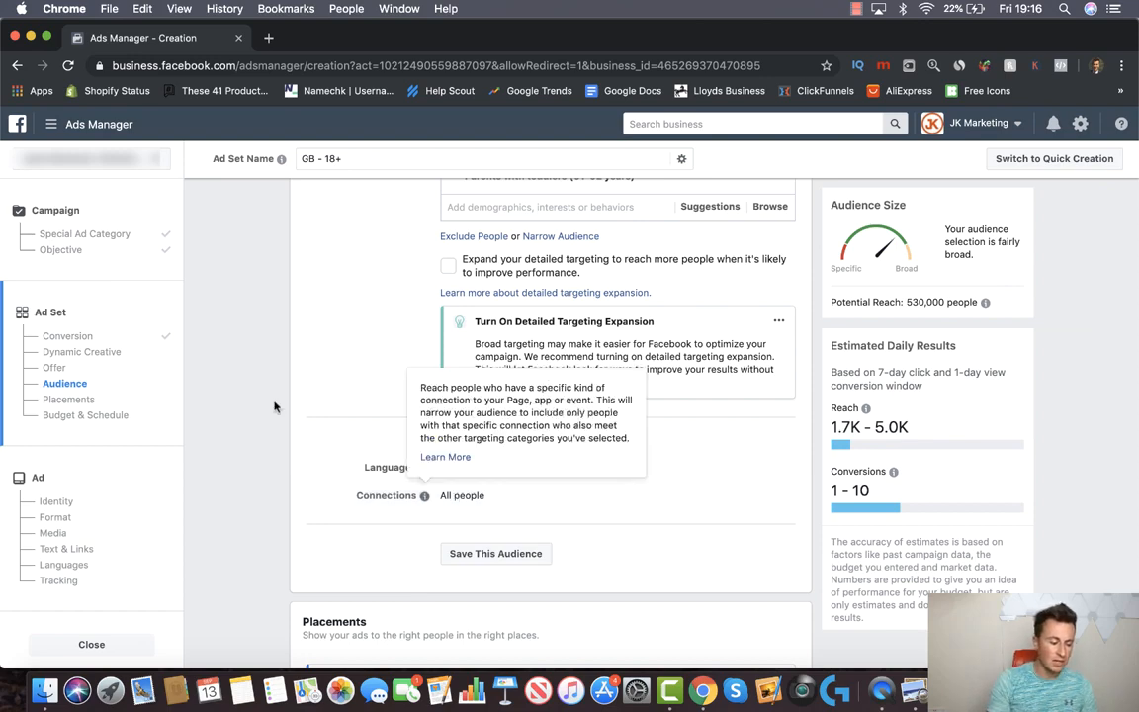
scroll(320, 377, "up", 5)
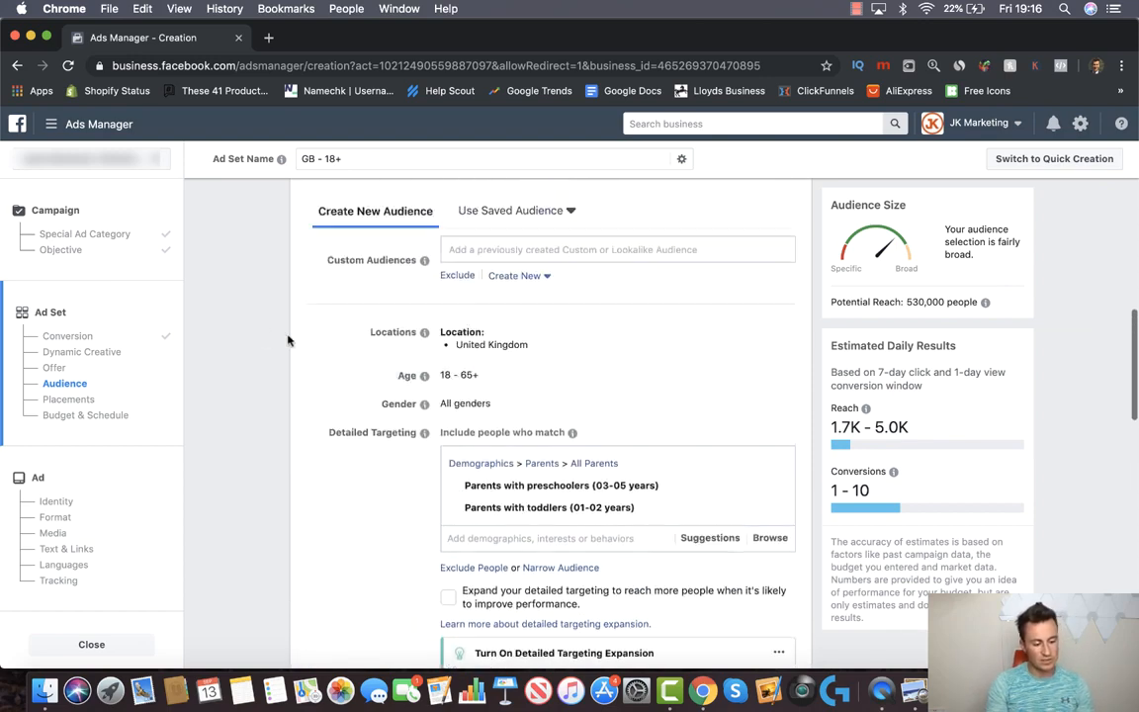
scroll(287, 341, "up", 3)
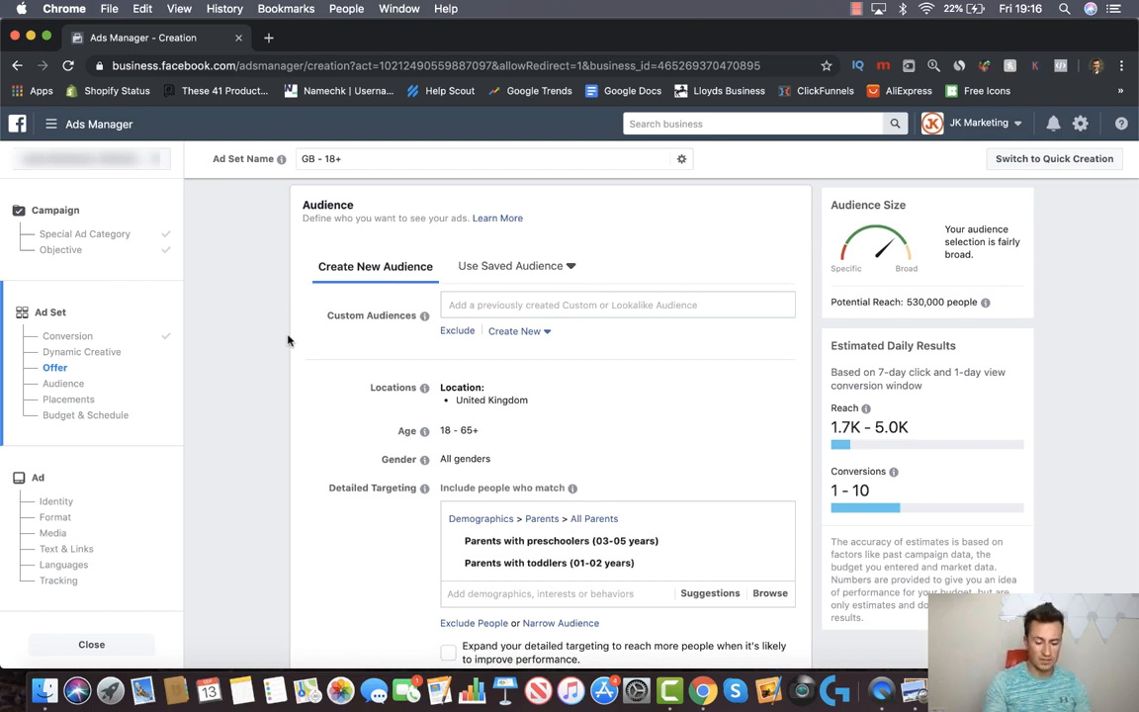
left_click(999, 689)
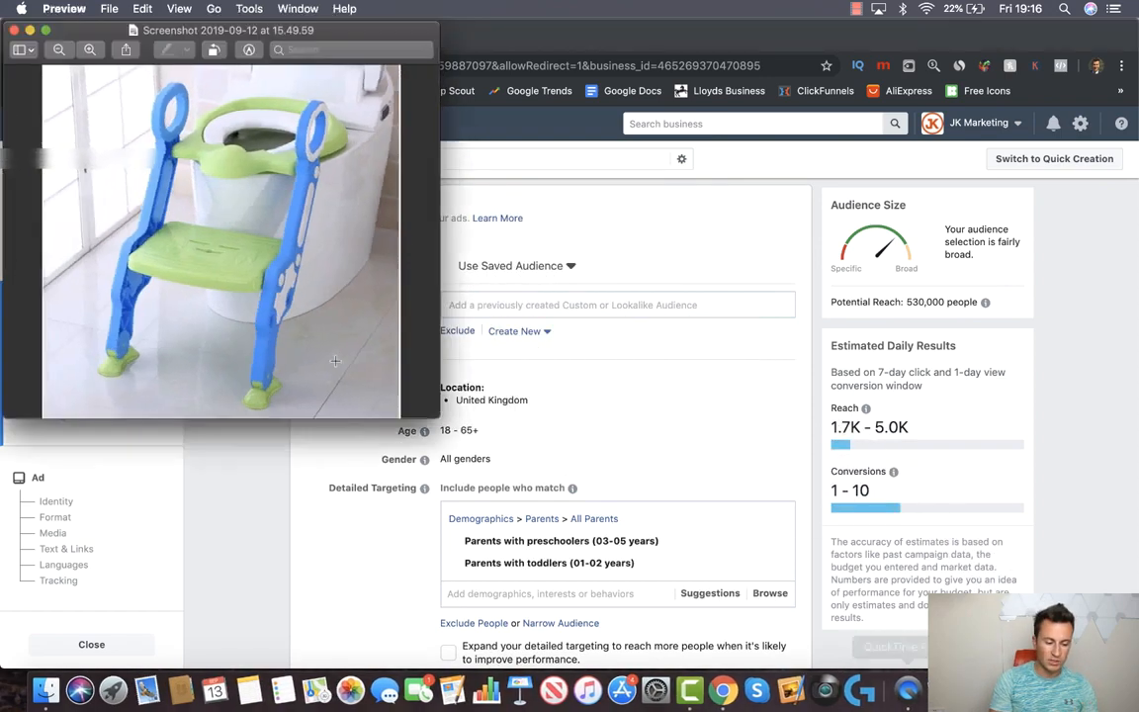
left_click(30, 29)
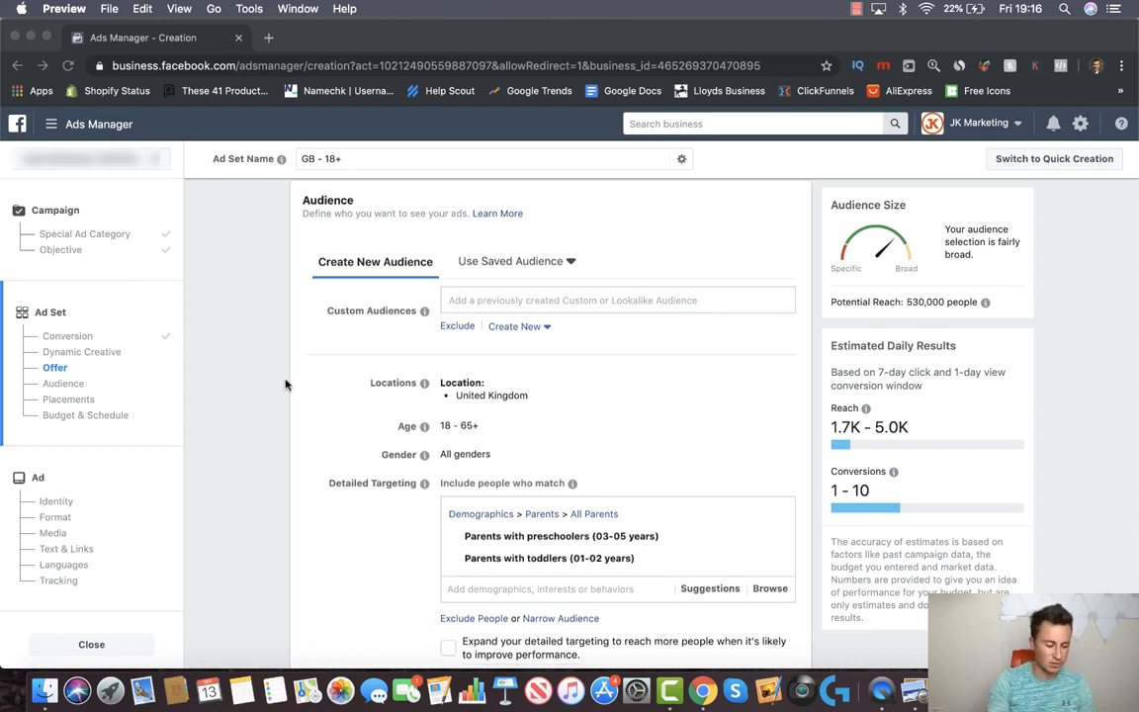
scroll(281, 395, "down", 10)
scroll(277, 406, "down", 1)
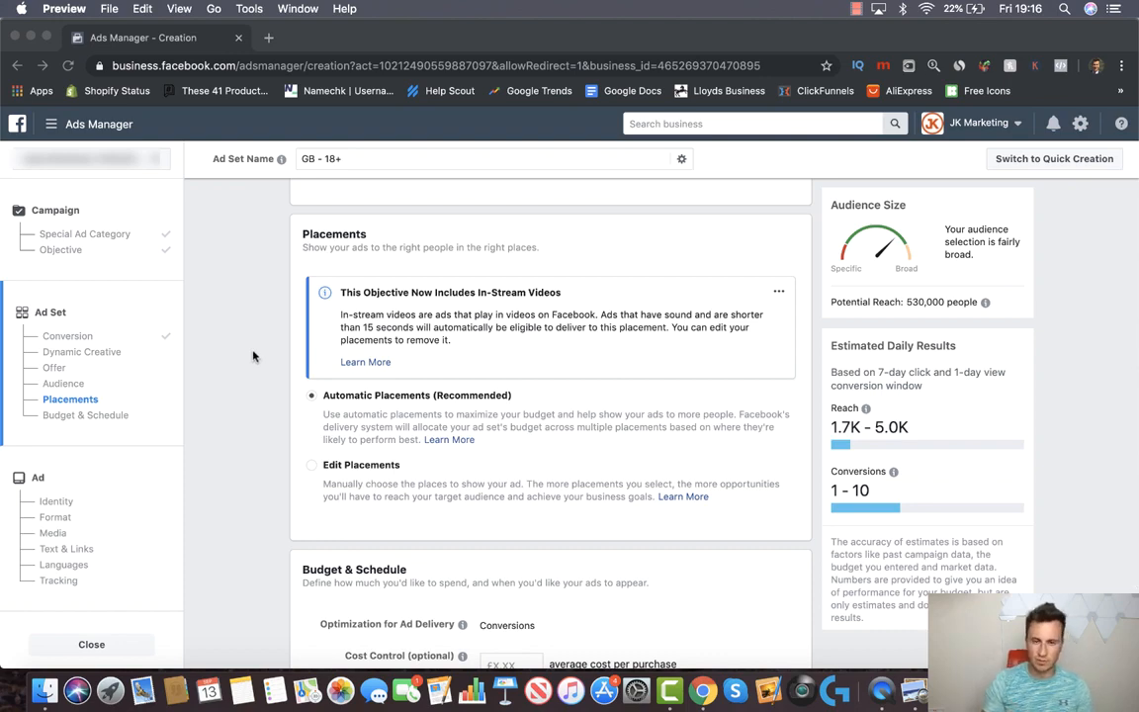
scroll(253, 356, "up", 10)
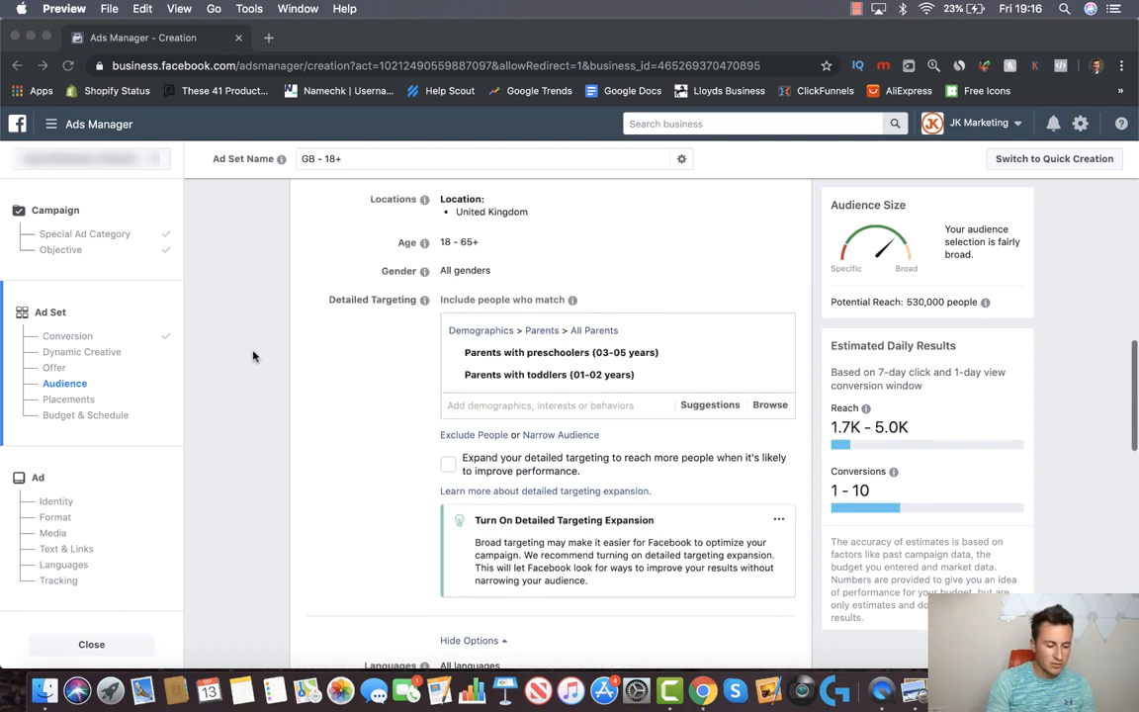
Remove Parents with preschoolers and Parents with toddlers from the detailed targeting
left_click(700, 307)
left_click(773, 333)
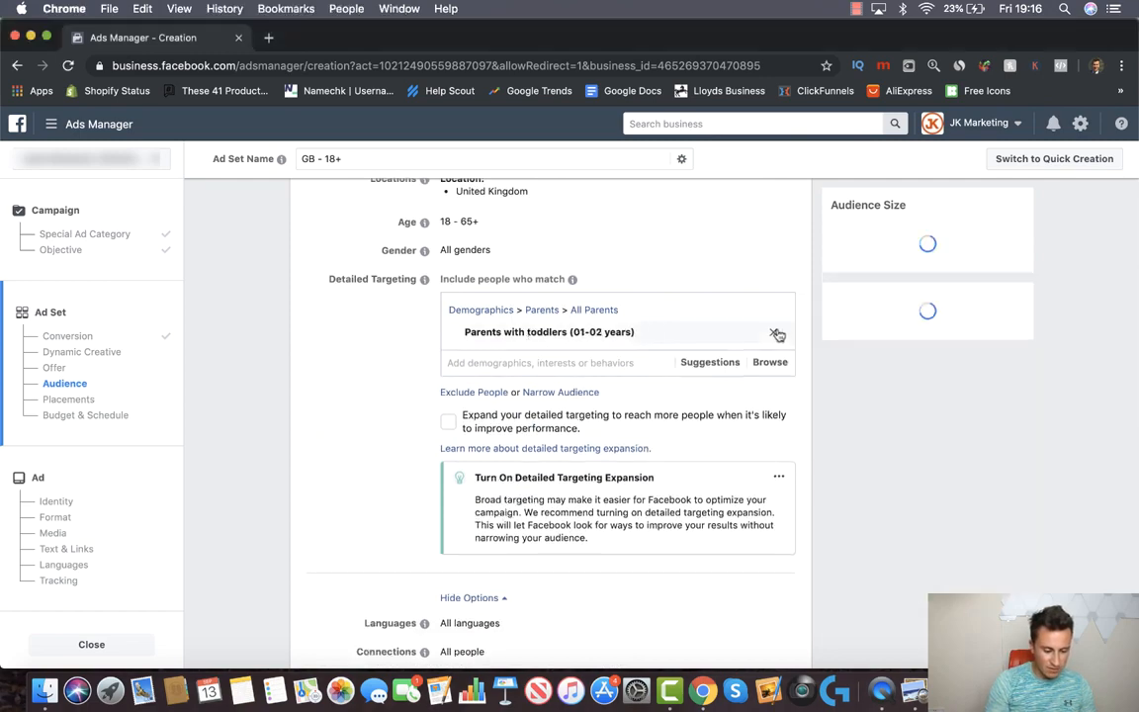
left_click(774, 332)
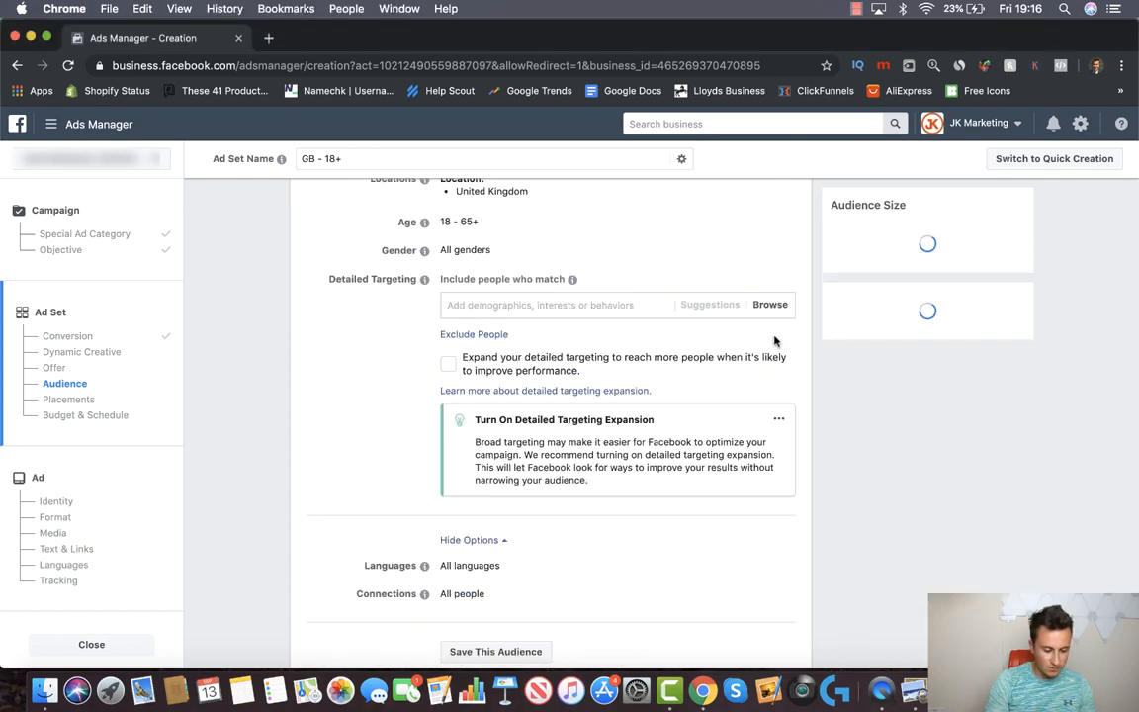
Re-enable detailed targeting expansion, restoring 43,000,000 potential reach
left_click(448, 363)
scroll(302, 383, "up", 3)
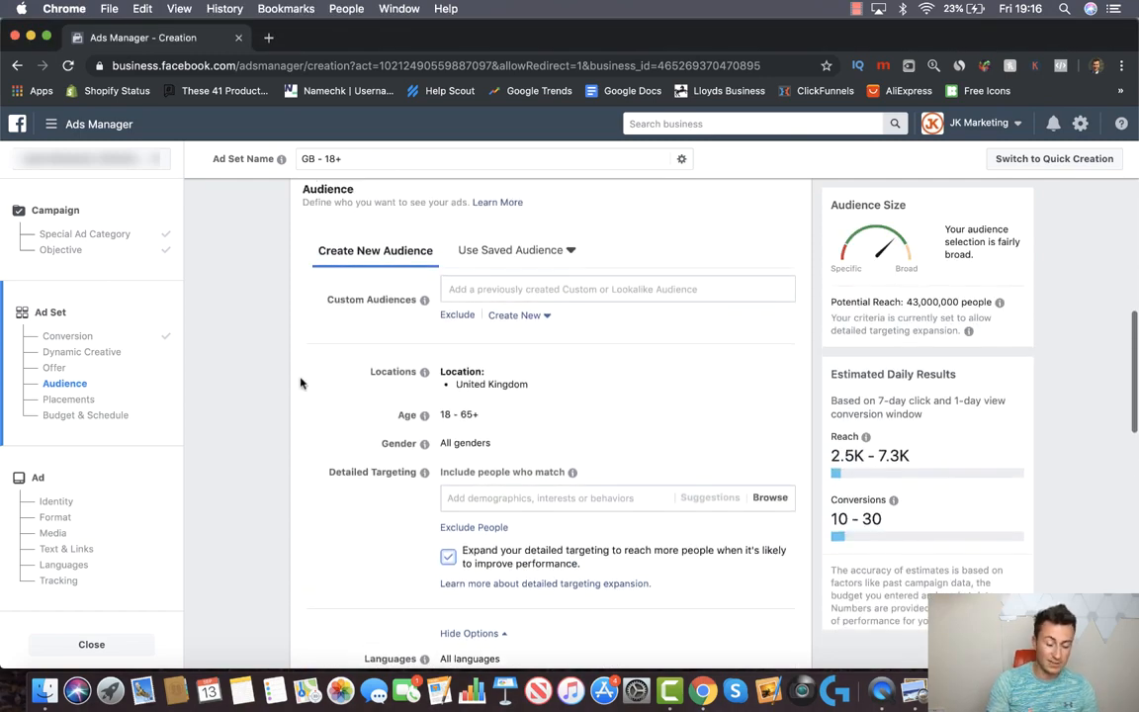
scroll(301, 383, "down", 3)
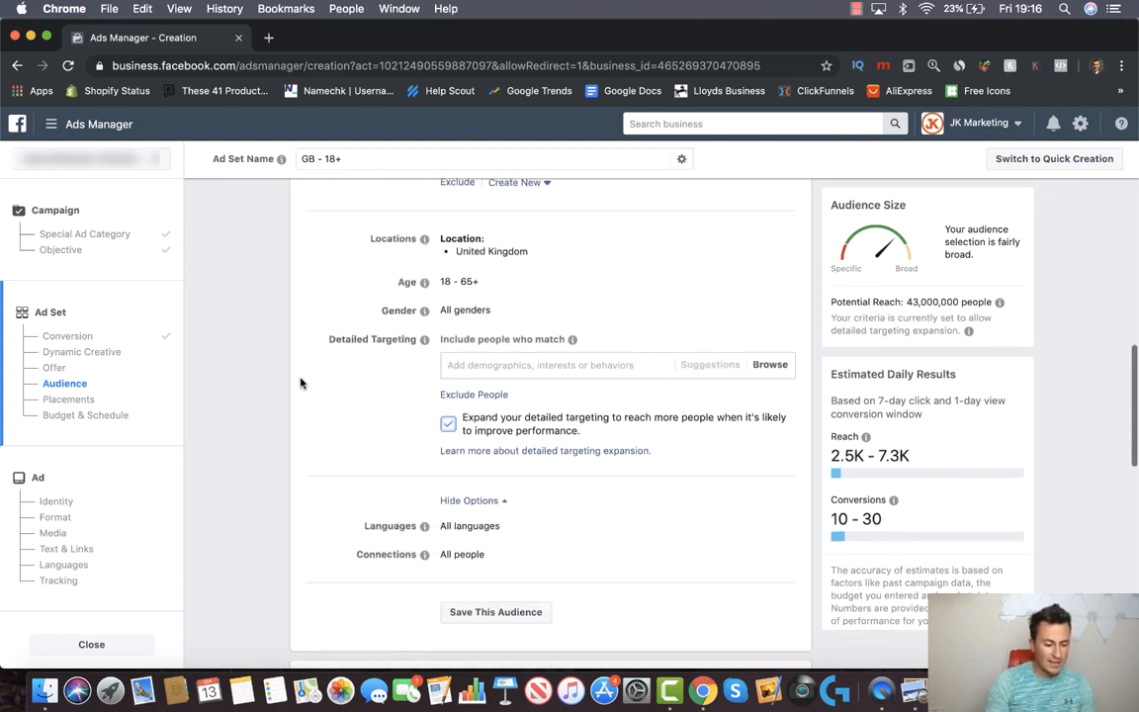
mouse_move(424, 339)
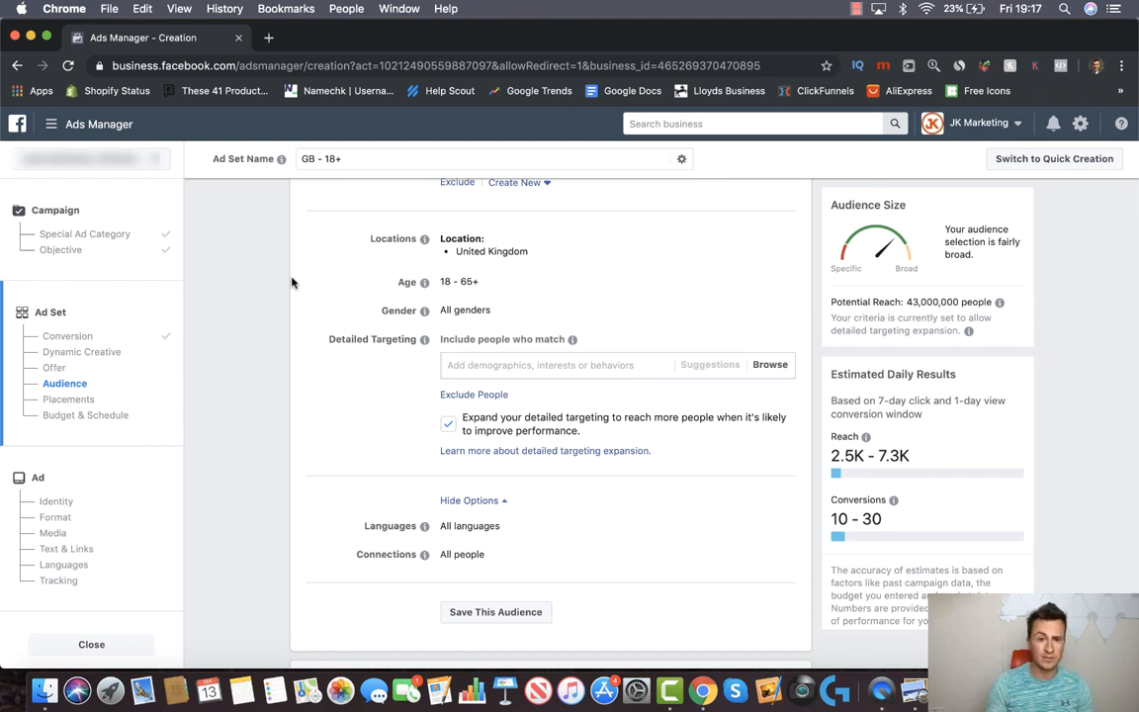
scroll(297, 277, "down", 1)
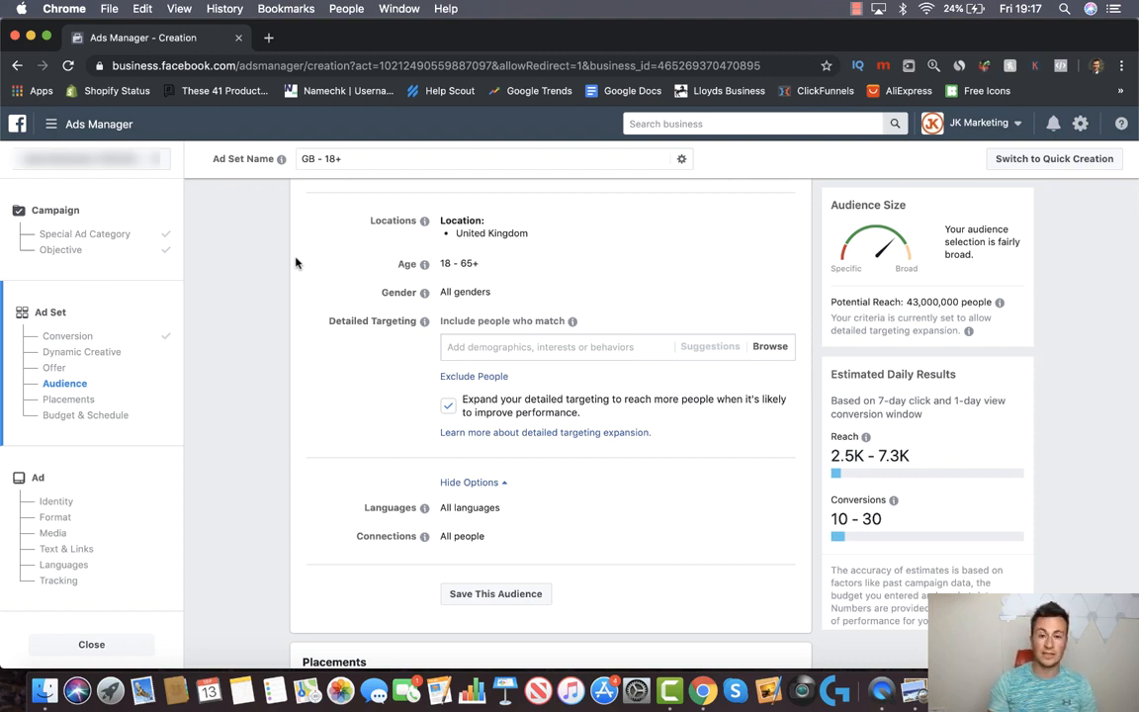
scroll(295, 263, "down", 1)
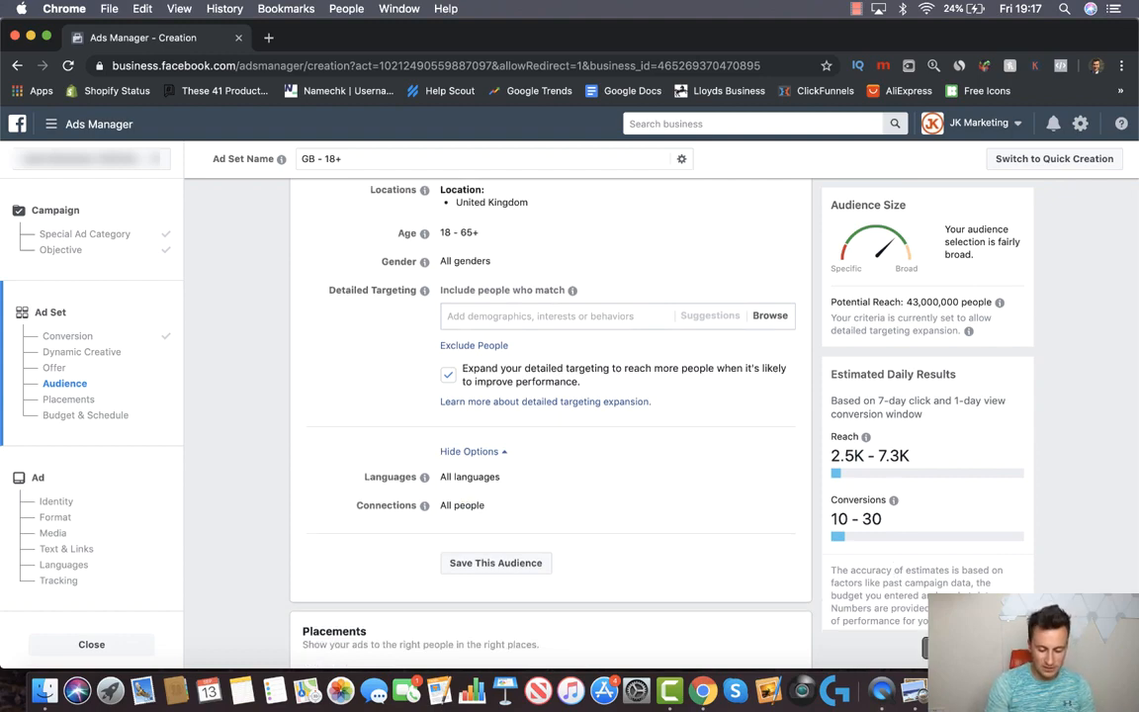
Bring back Cat Water Fountain.mp4 and jump the video back near its start
left_click(1028, 691)
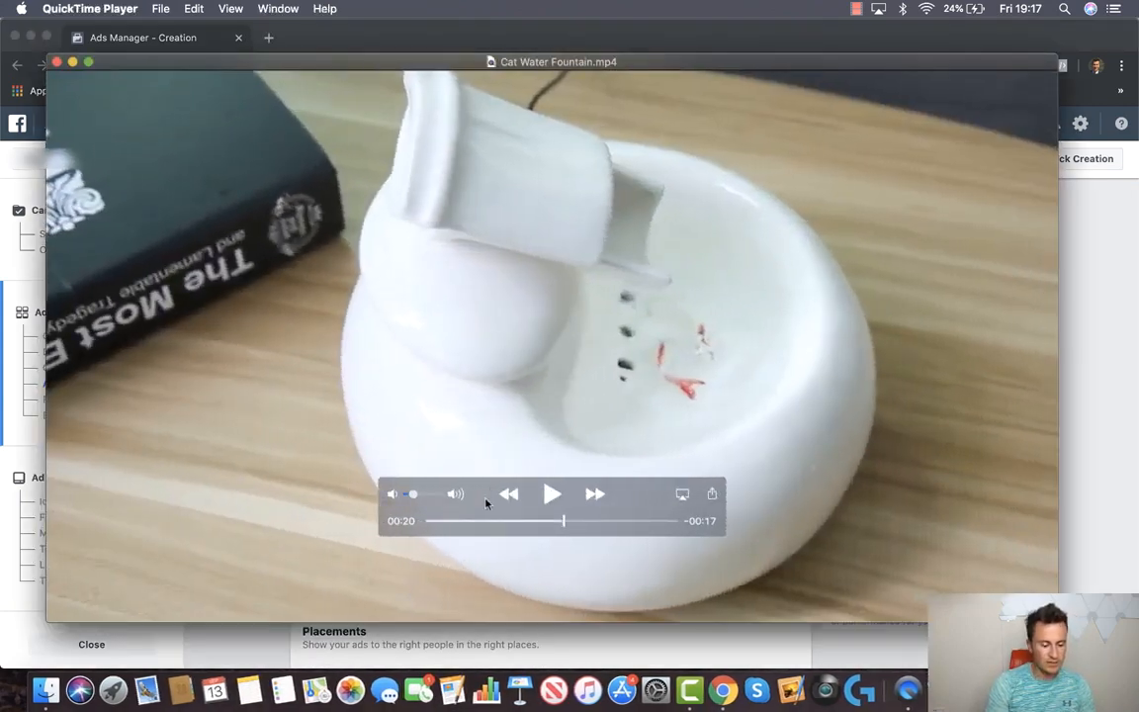
left_click(443, 521)
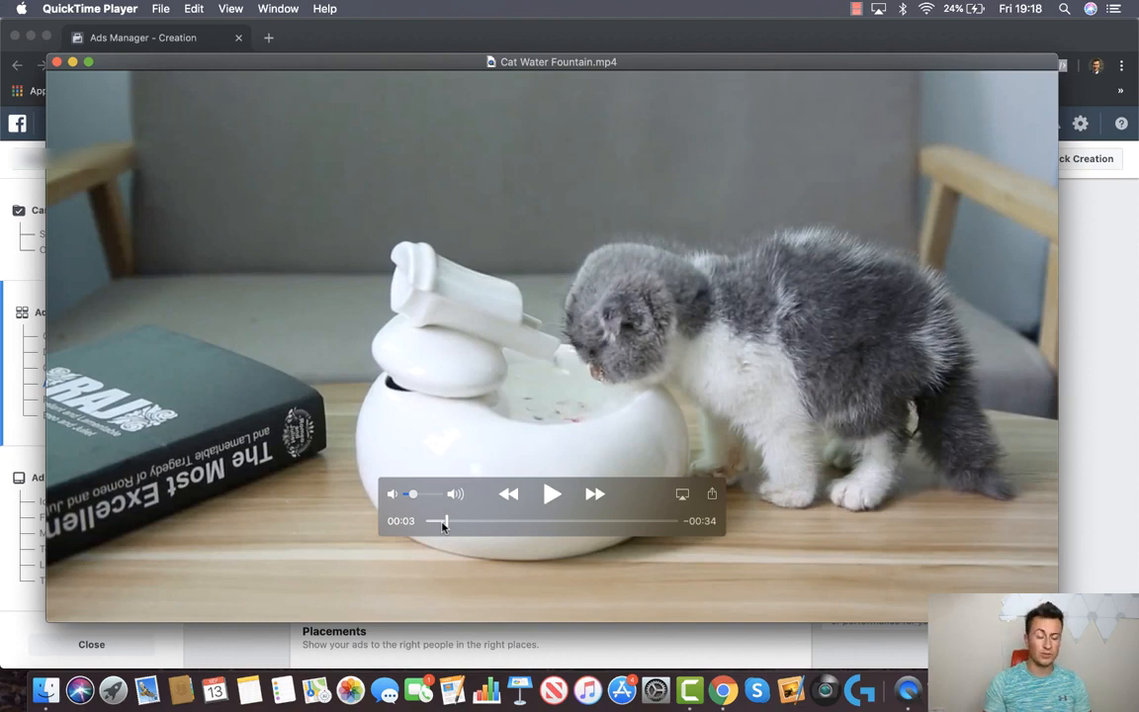
Close the fountain video and return to the Ads Manager audience form
left_click(57, 62)
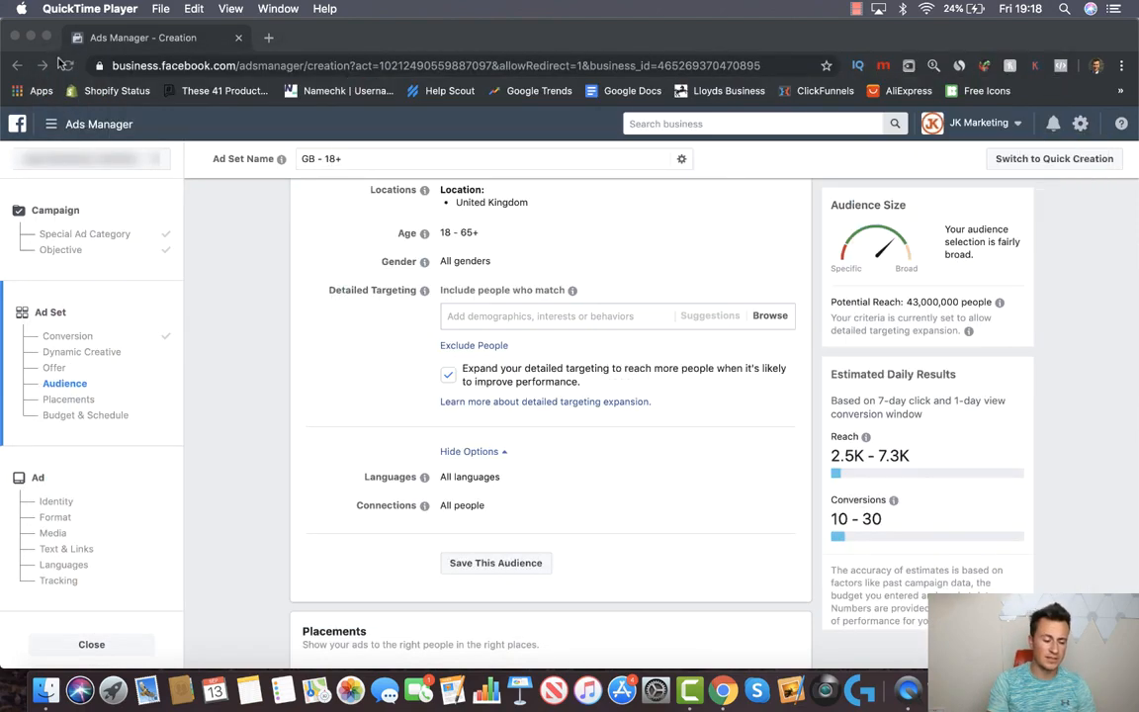
left_click(282, 40)
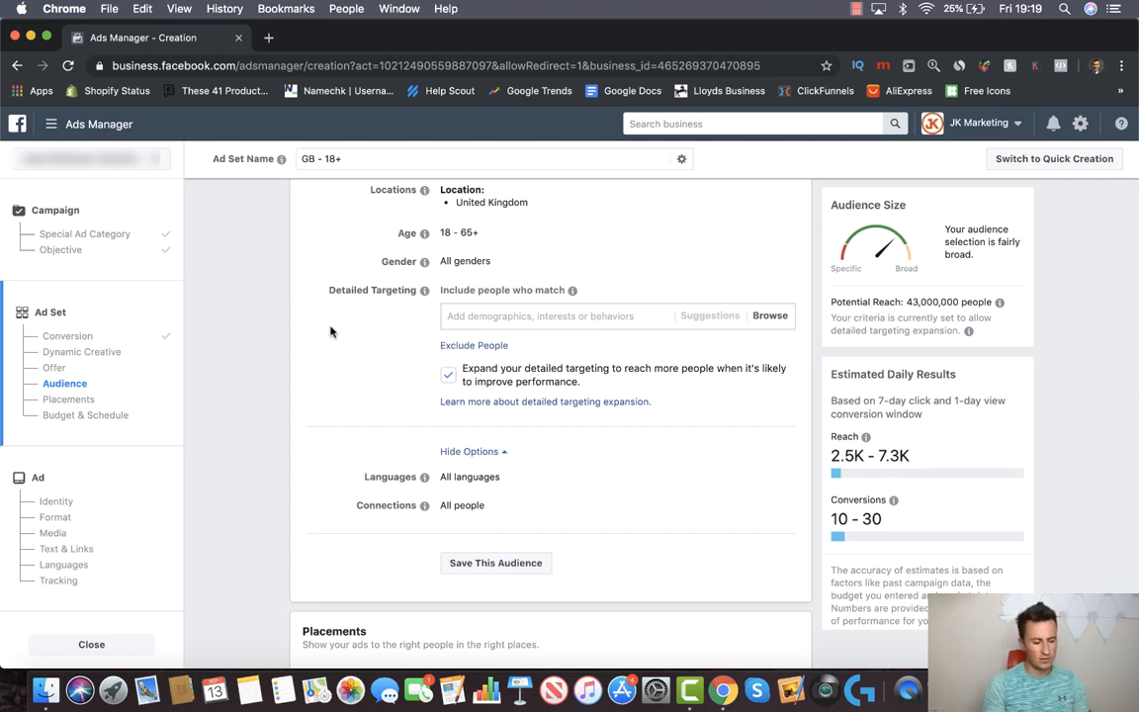
Search Google for 'cat foods' in a new tab, then return to Ads Manager
left_click(268, 38)
type("ca")
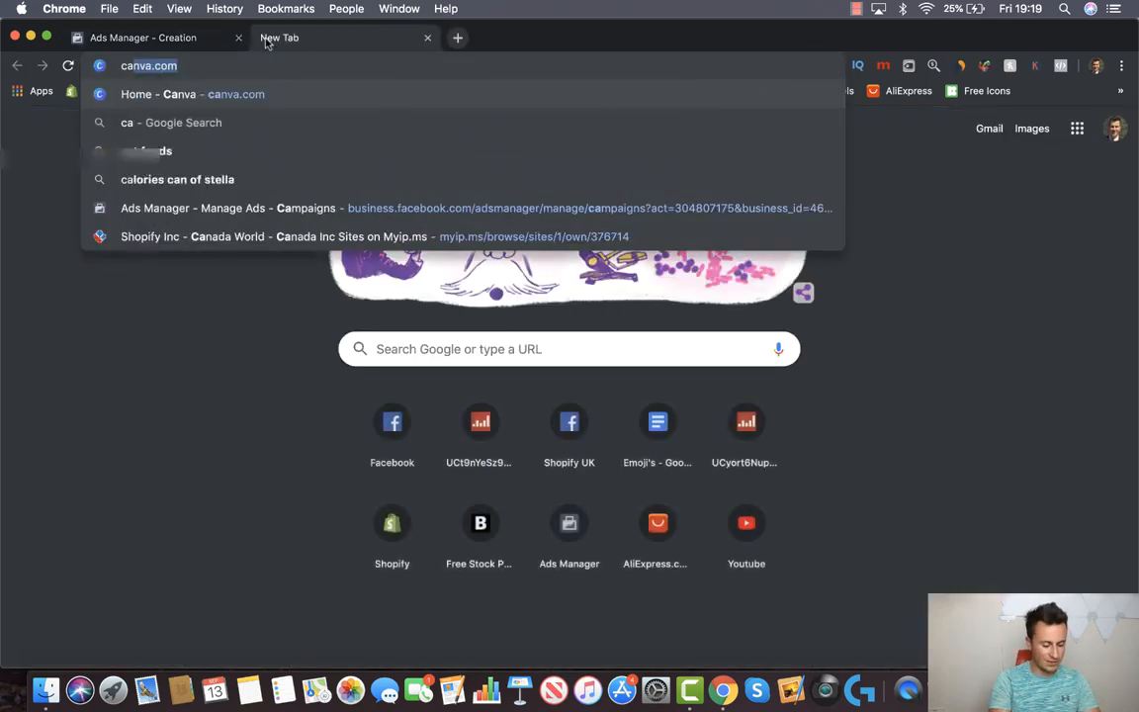
type("t foods")
key("Return")
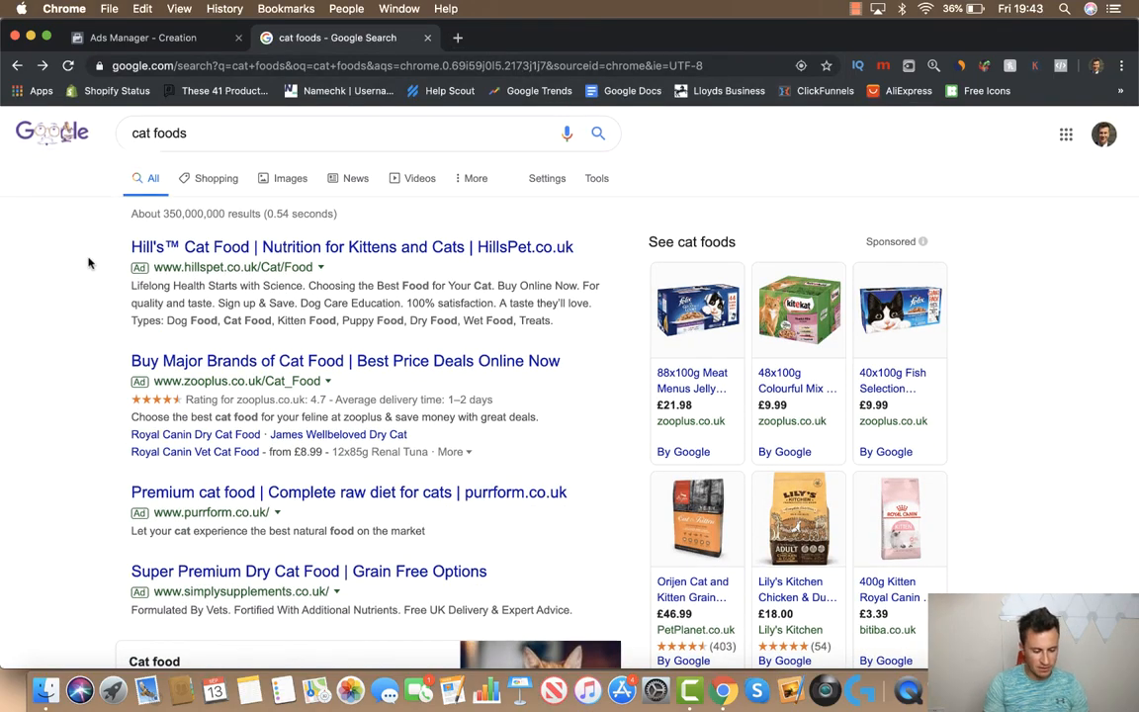
left_click(105, 38)
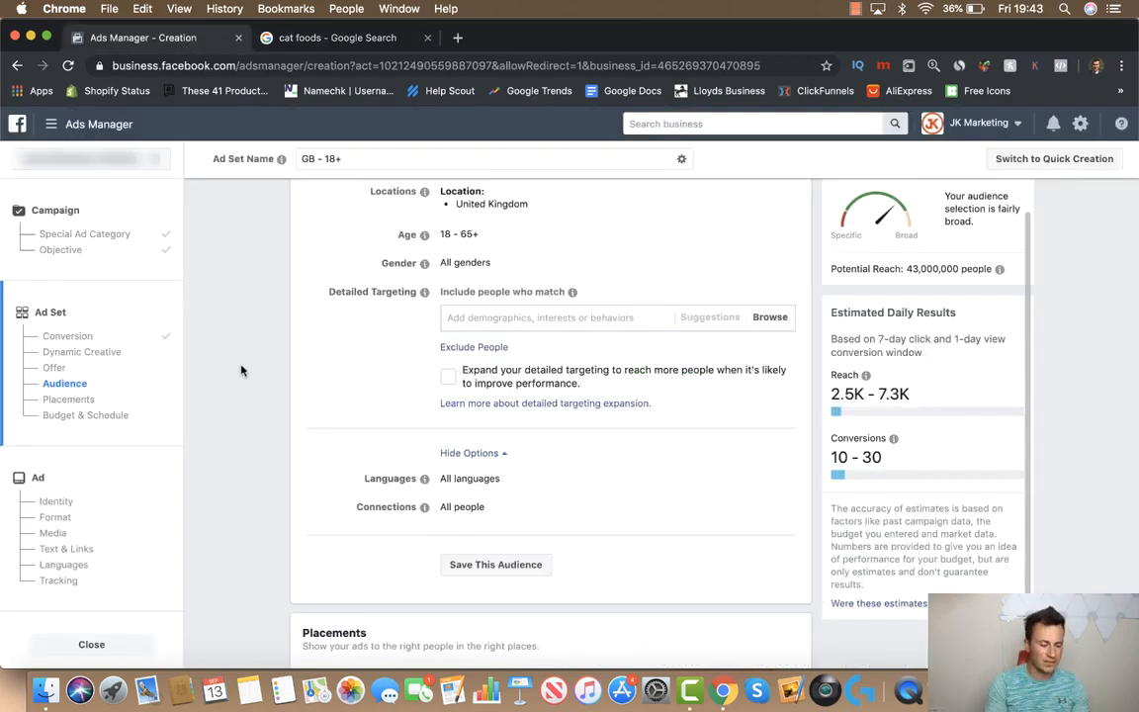
Add the Cat food interest to detailed targeting, narrowing reach to 1,500,000
left_click(493, 329)
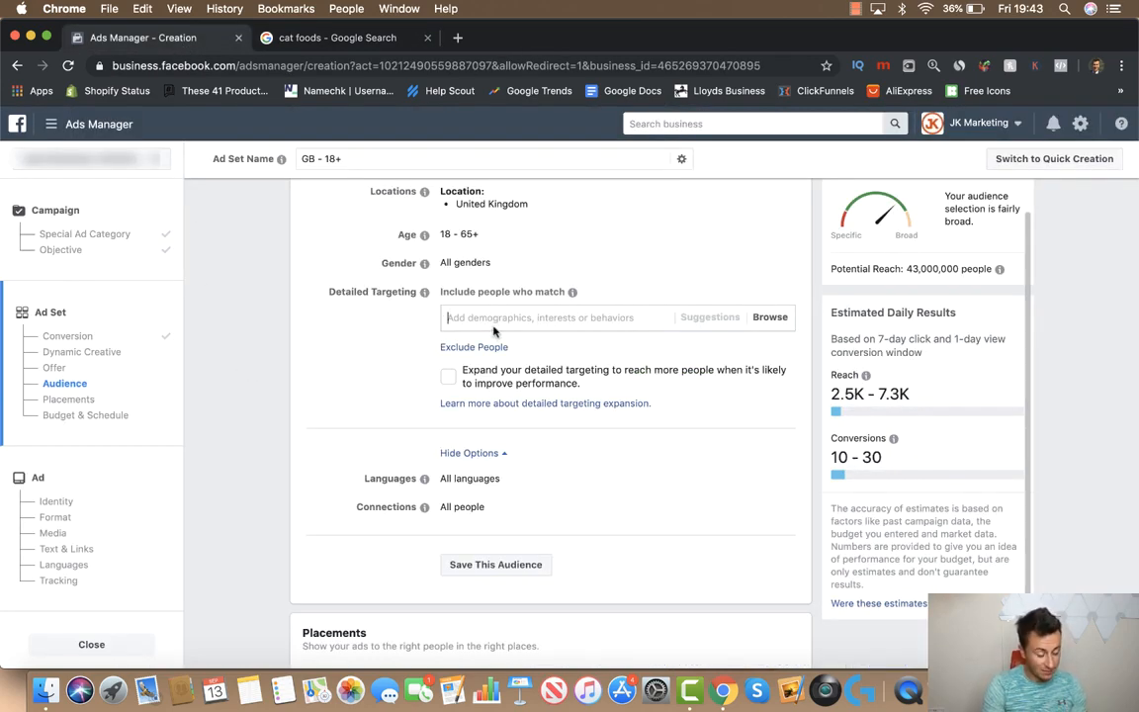
type("cat ")
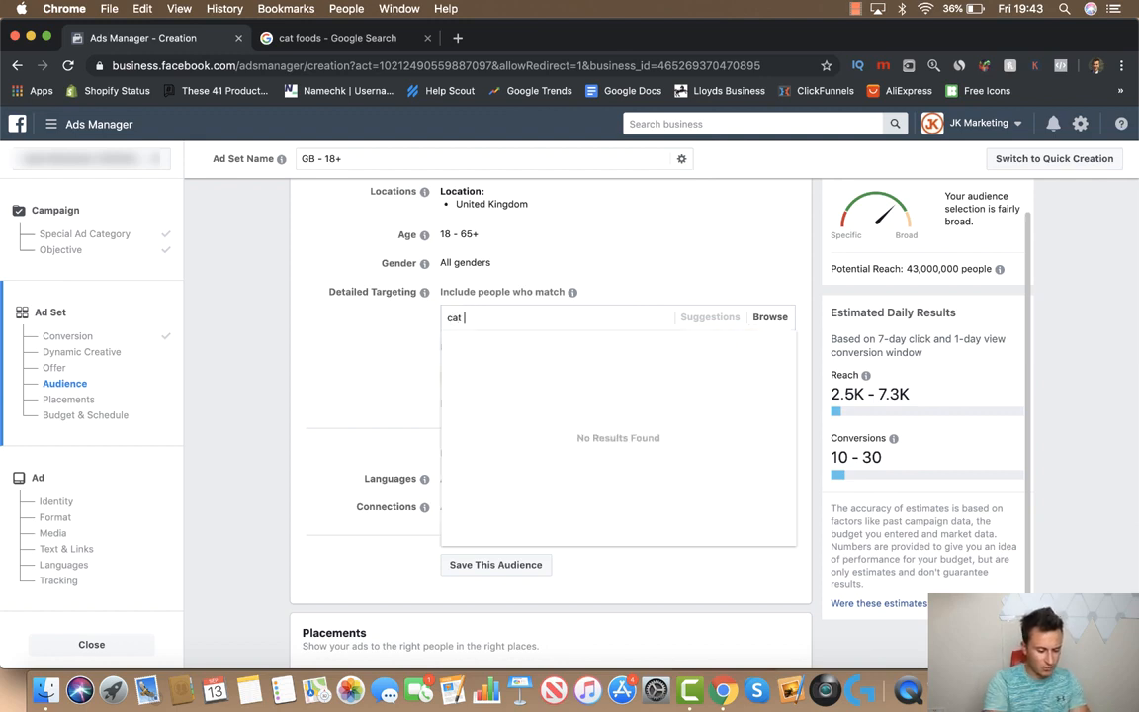
type("food")
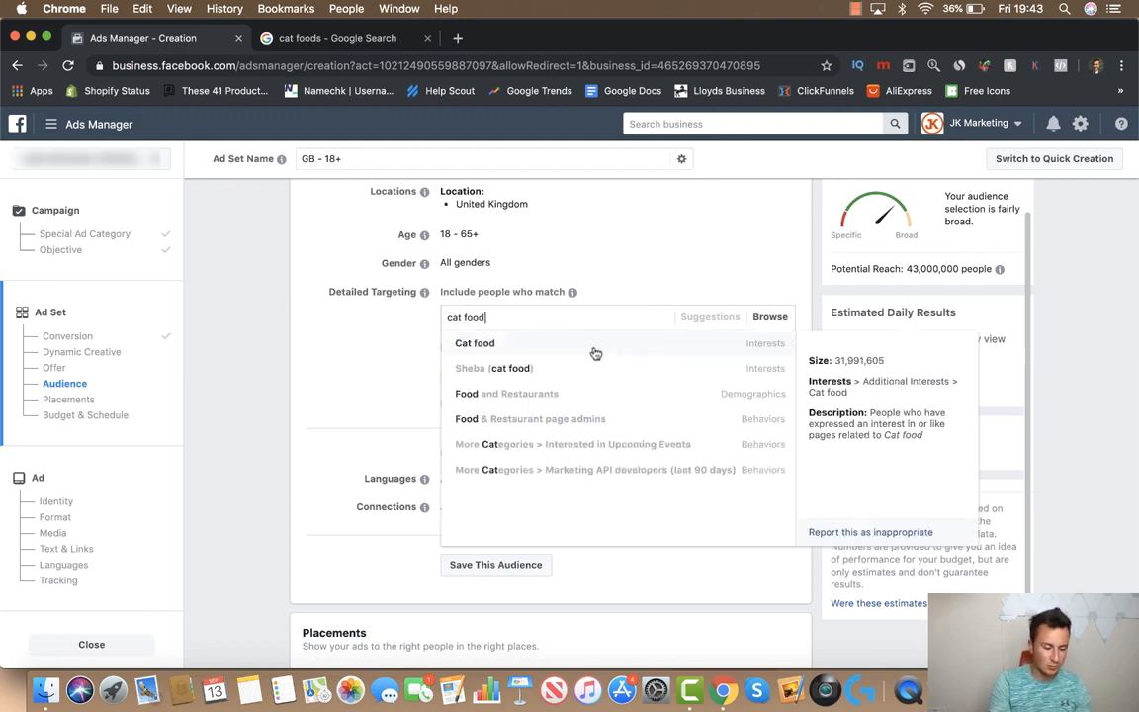
left_click(595, 353)
left_click(323, 344)
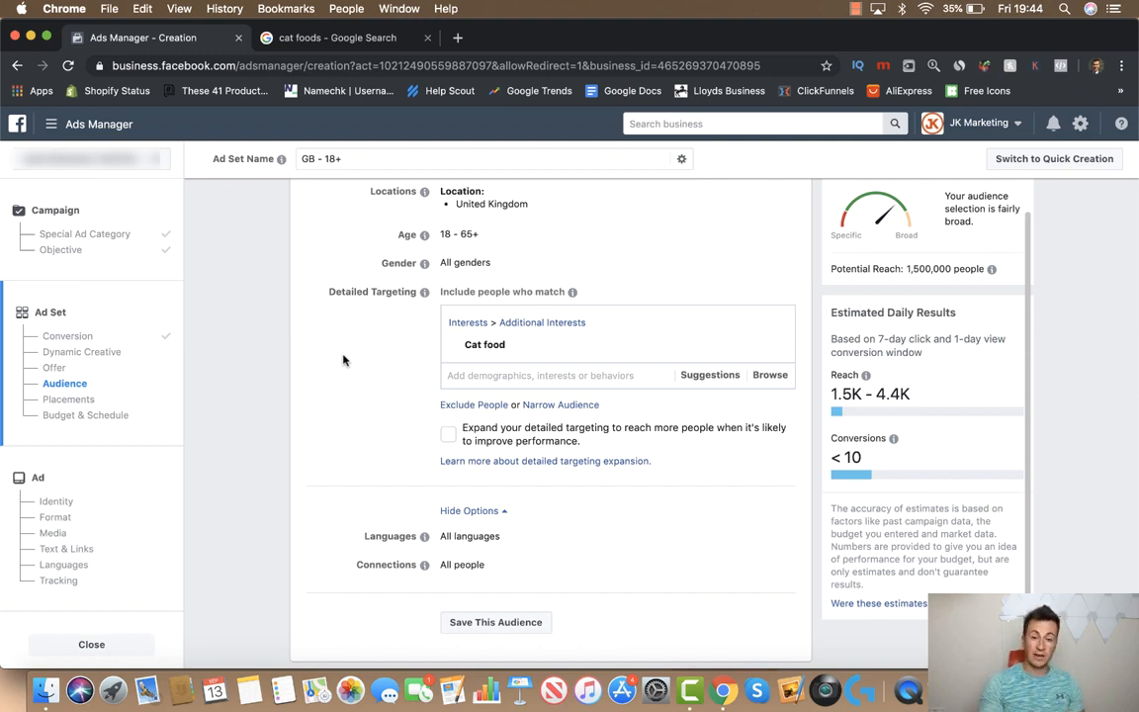
Add a 'must also match' targeting group and browse the interests suggested alongside Cat food
left_click(562, 405)
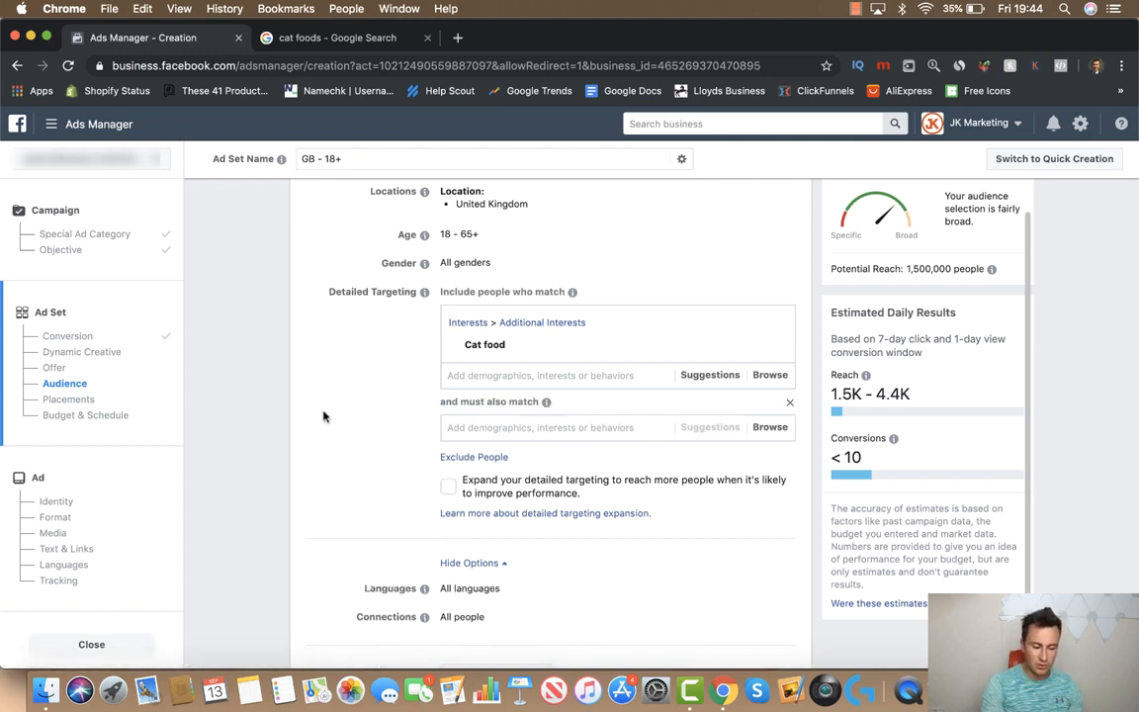
scroll(320, 418, "down", 1)
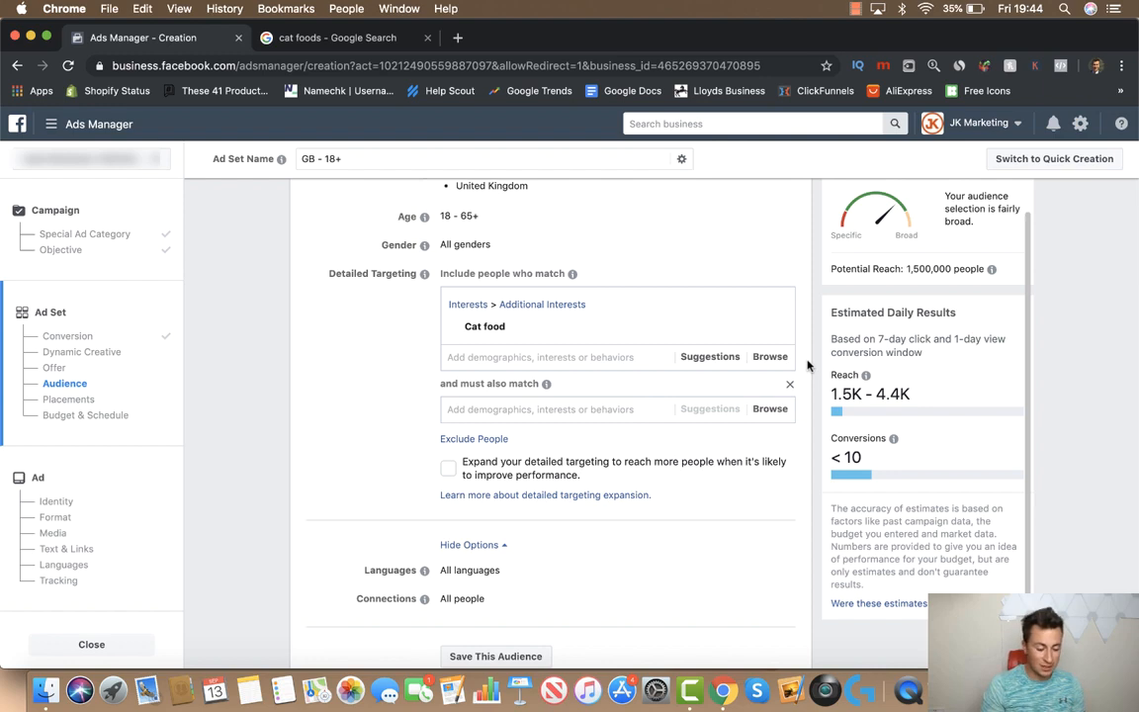
left_click(719, 362)
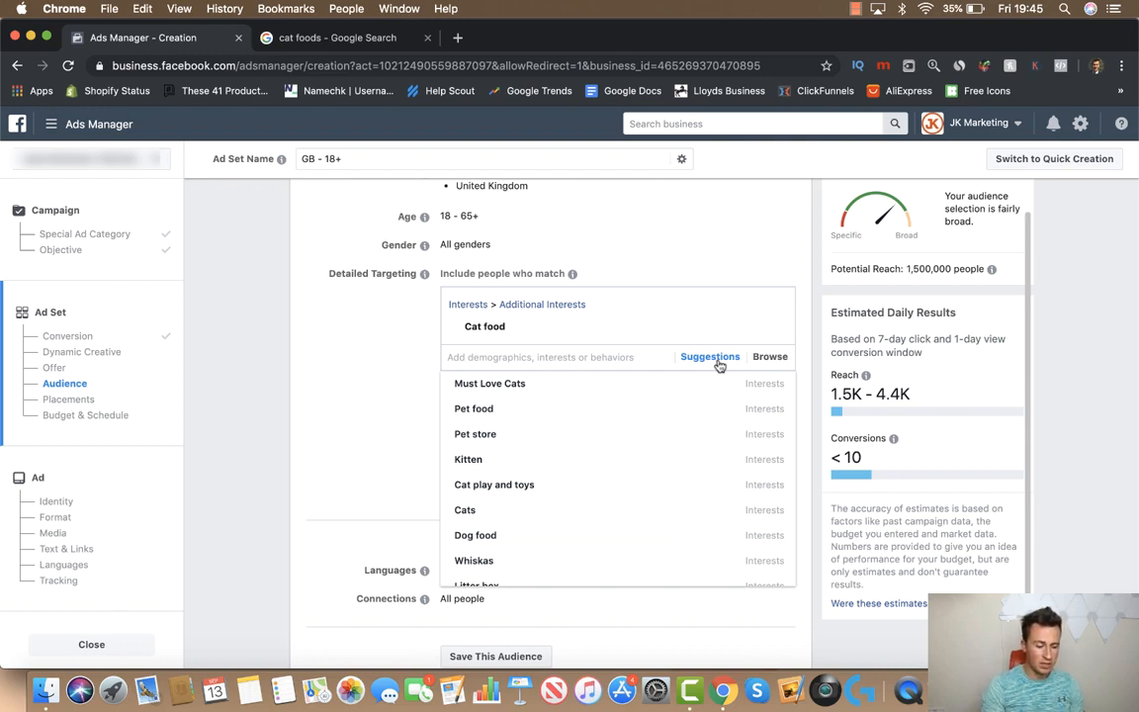
scroll(605, 410, "up", 1)
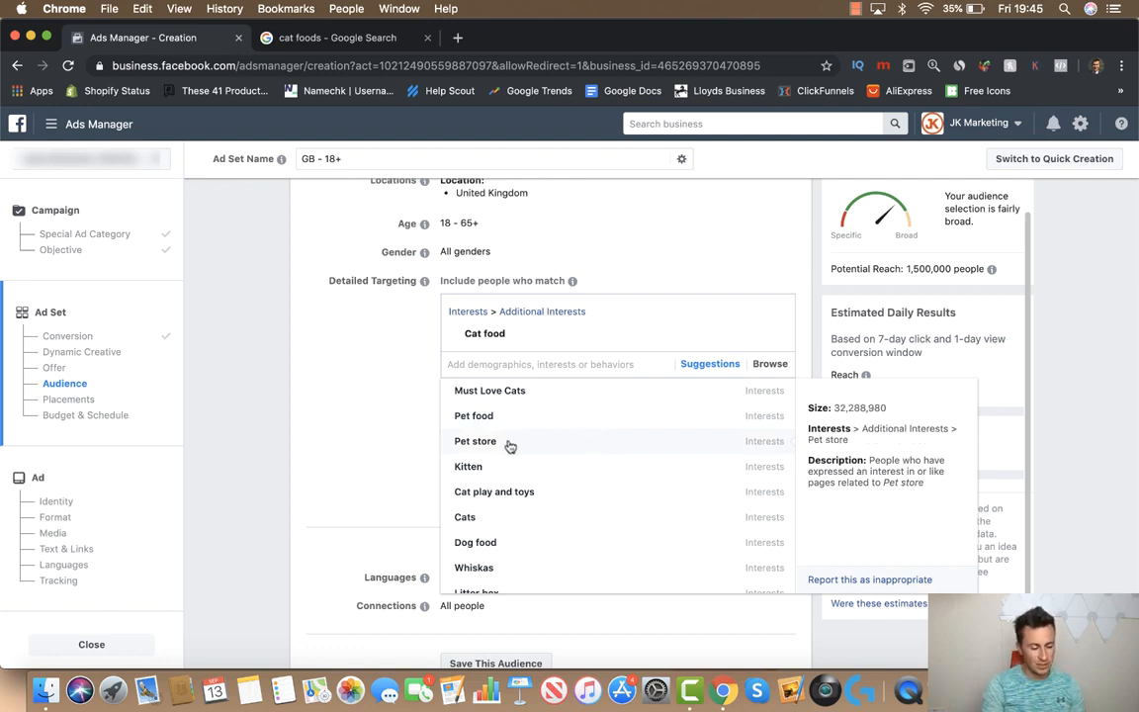
left_click(401, 400)
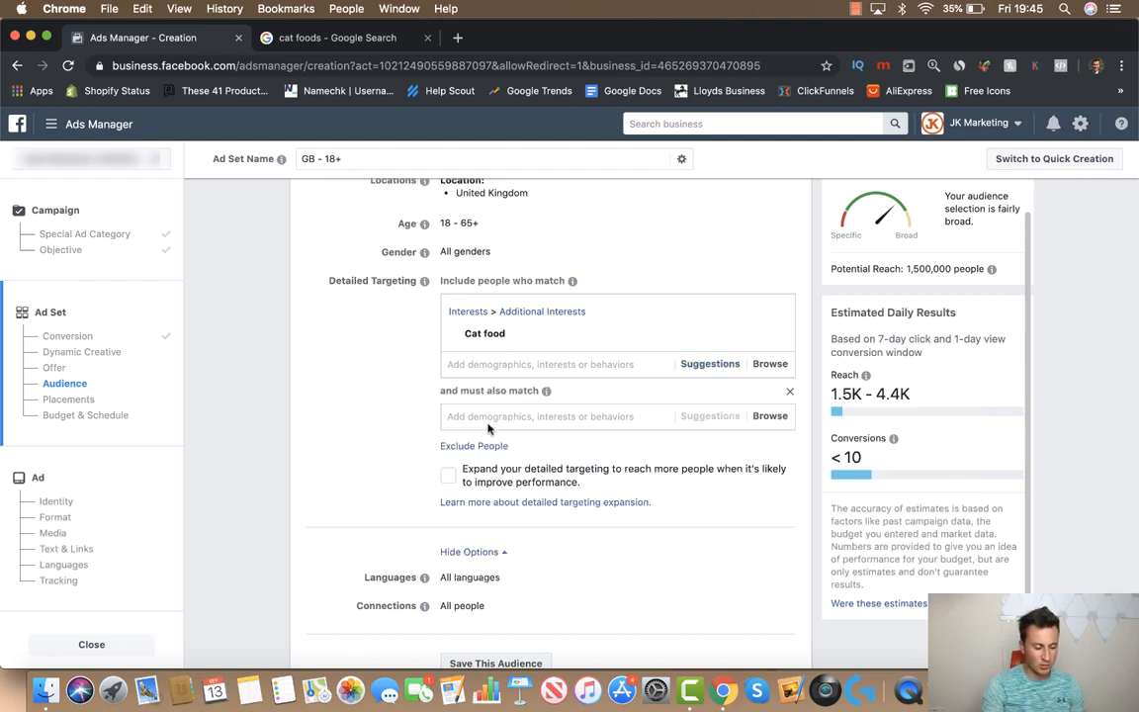
Search 'pet store' and add Pet store as the required interest
left_click(441, 396)
type("pet sot")
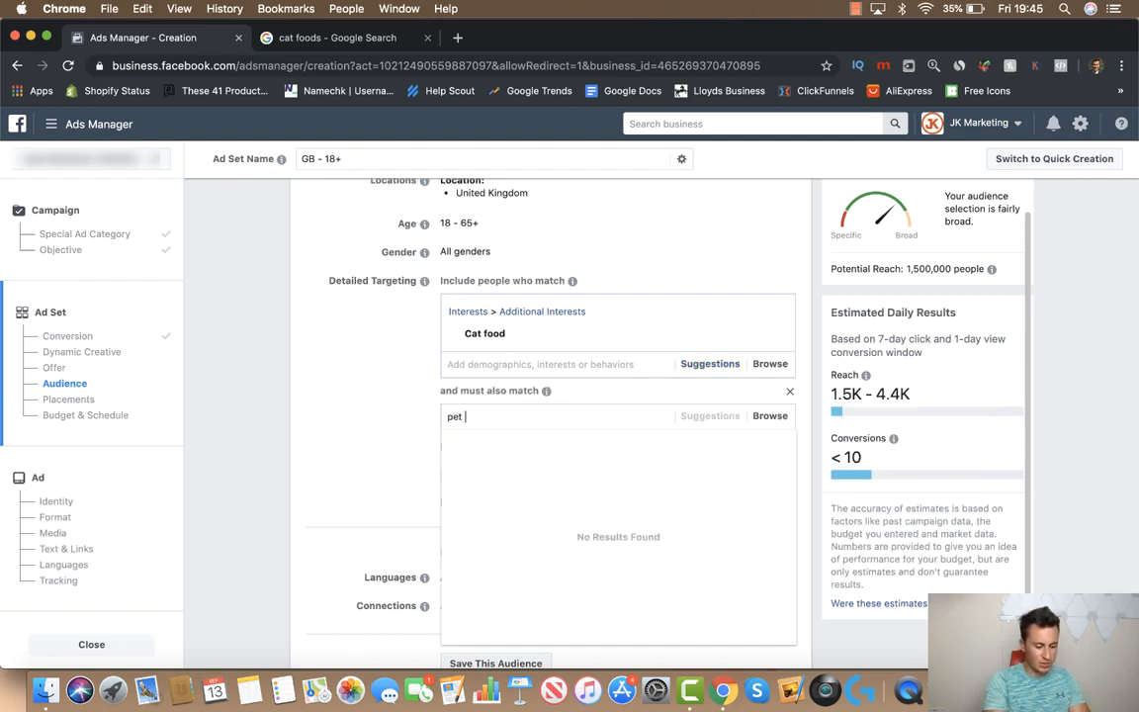
key("BackSpace")
key("BackSpace")
type("tore")
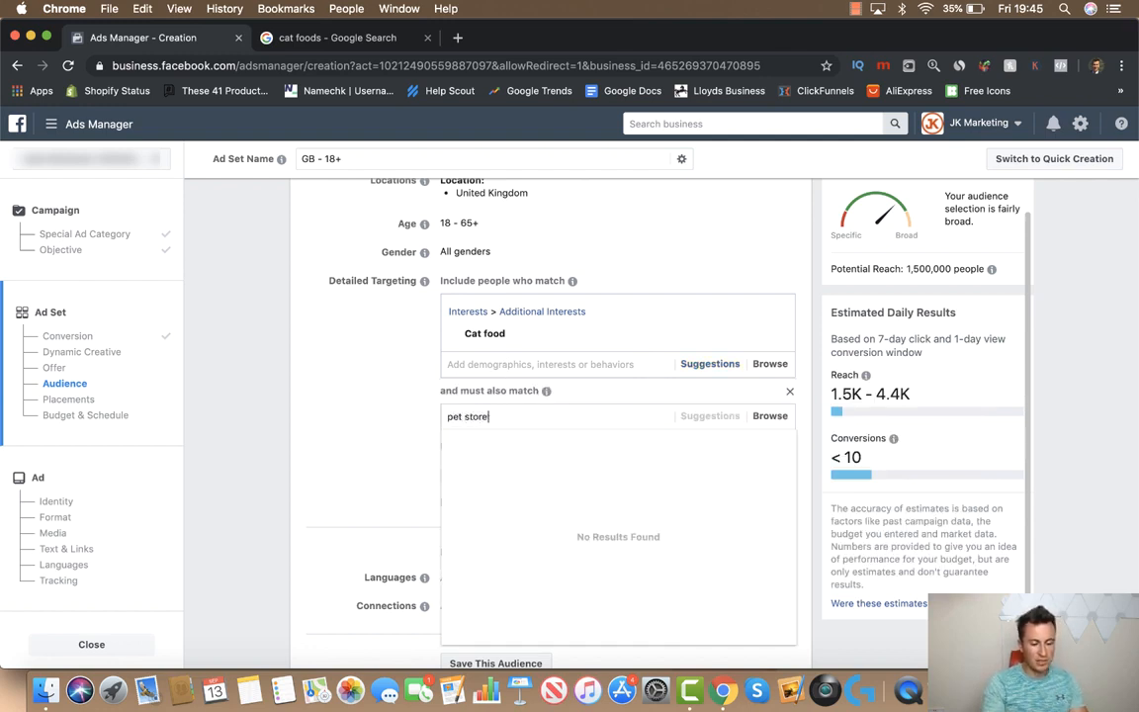
left_click(552, 440)
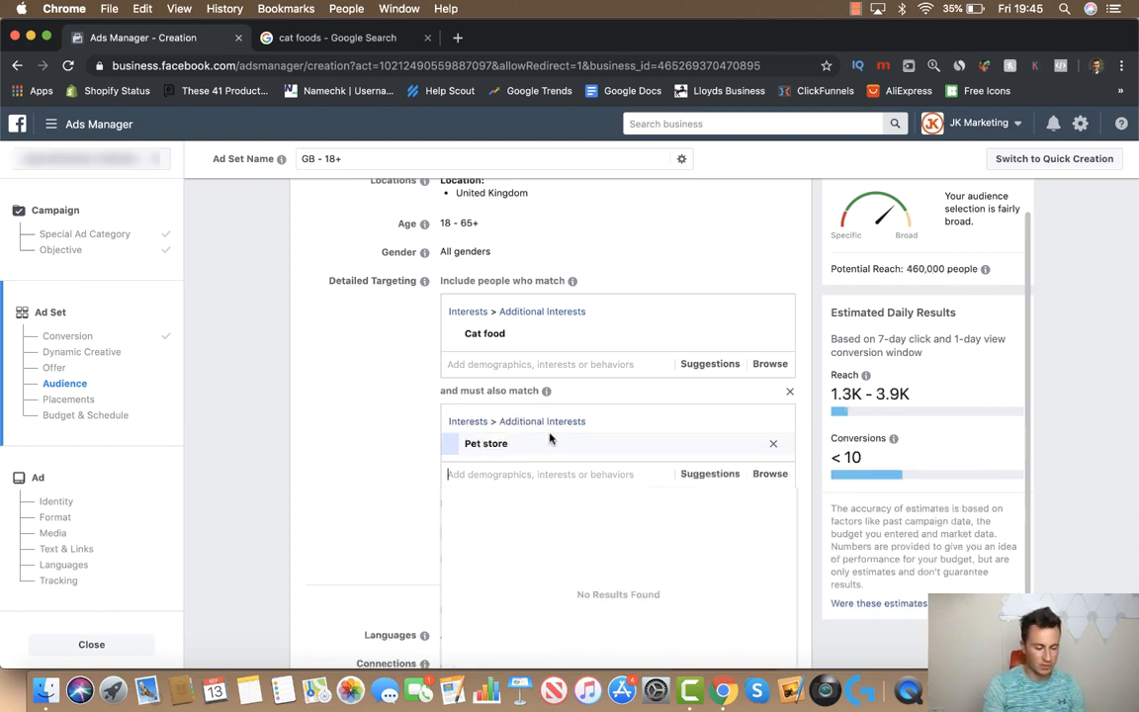
left_click(378, 413)
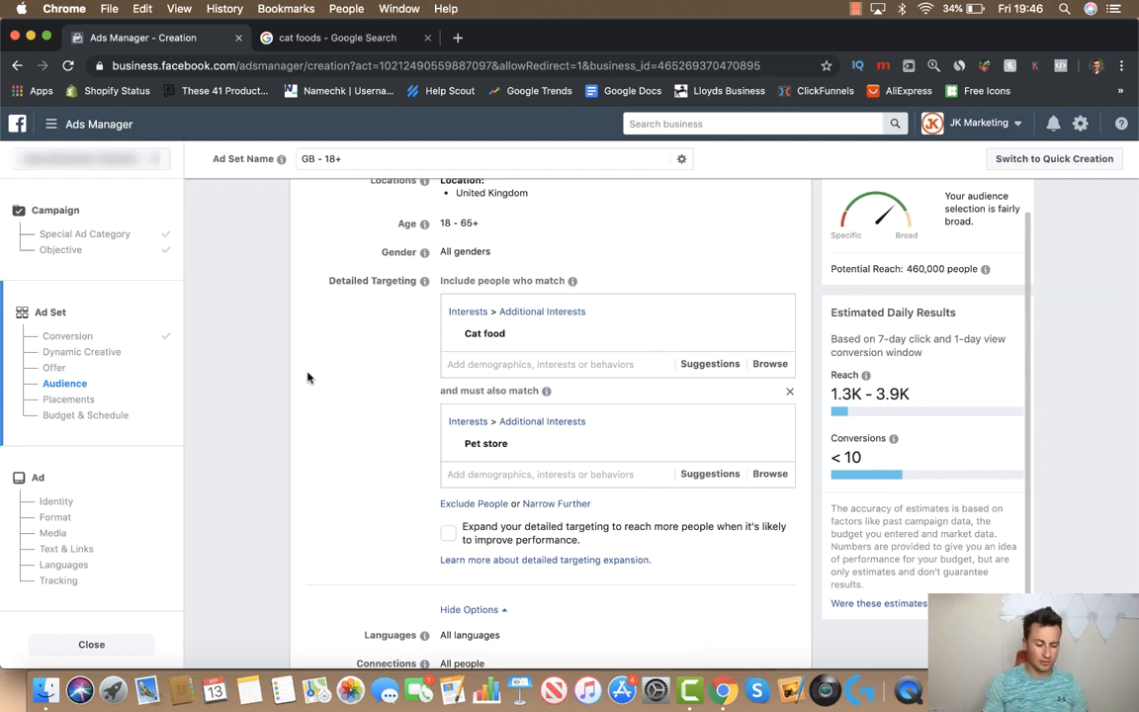
Switch Placements from automatic to Edit Placements and review the platform choices
scroll(306, 378, "down", 10)
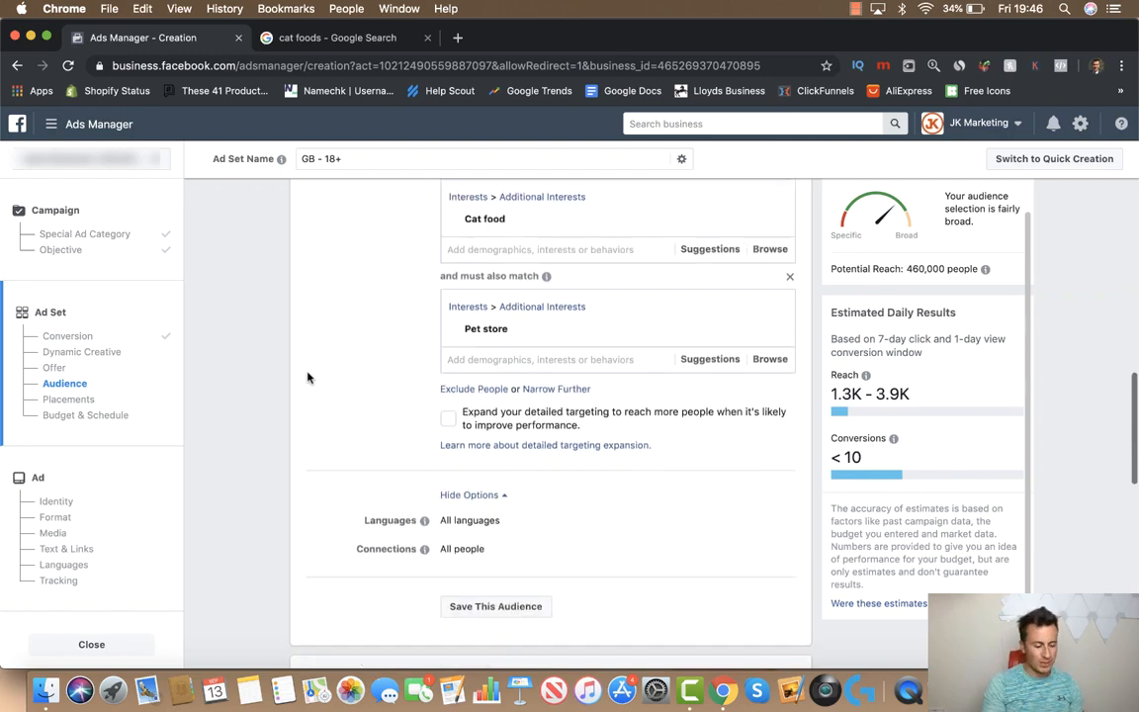
scroll(264, 369, "down", 2)
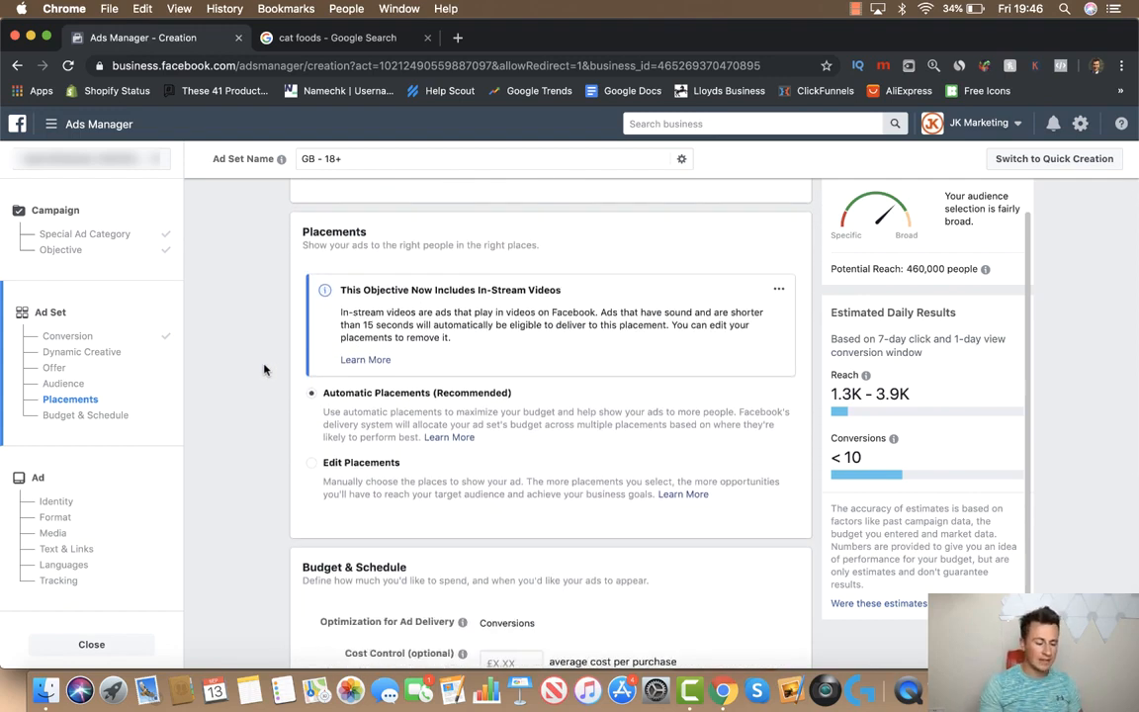
scroll(265, 369, "down", 1)
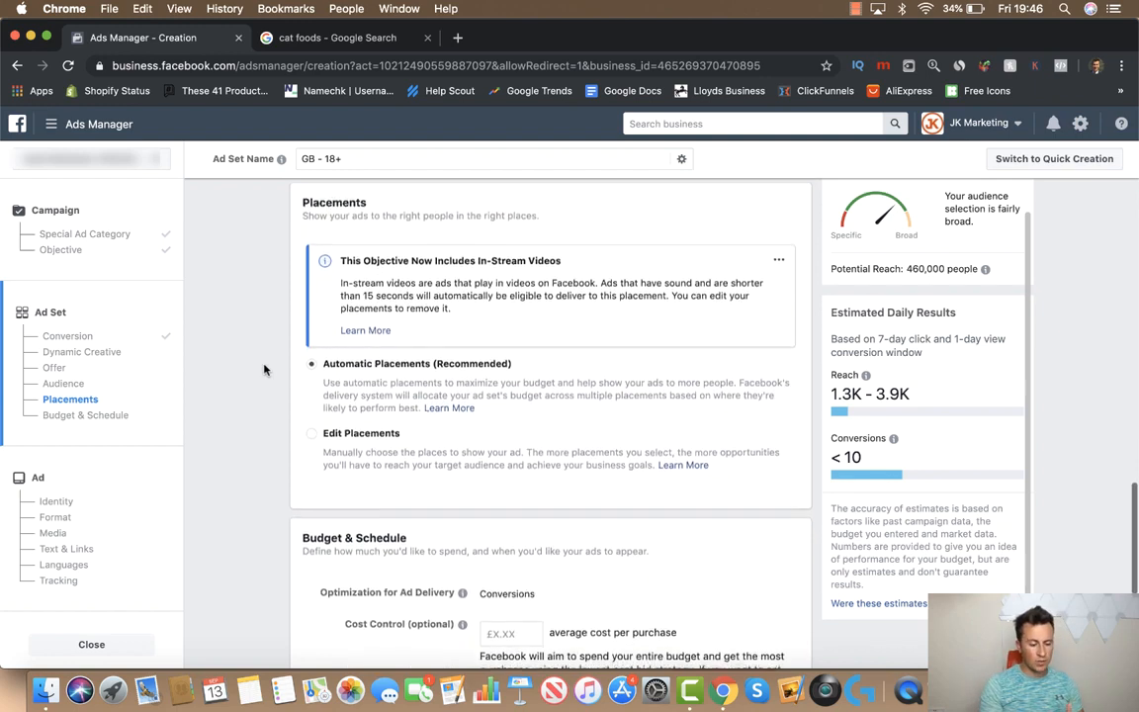
left_click(312, 431)
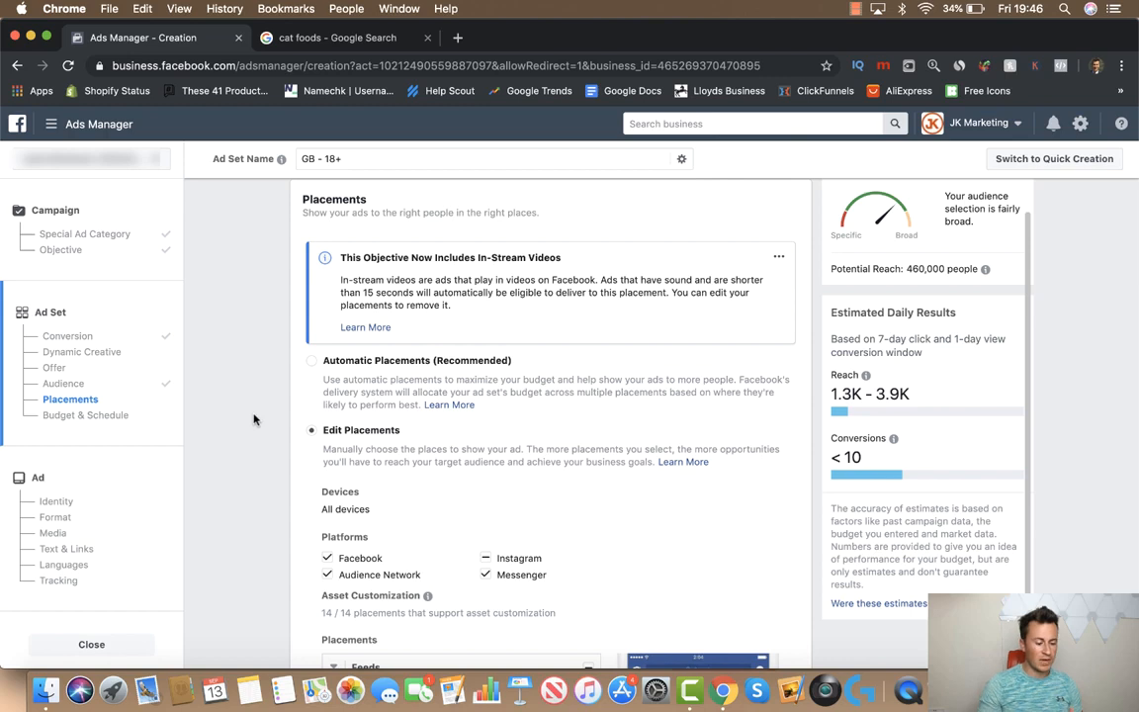
scroll(254, 420, "down", 5)
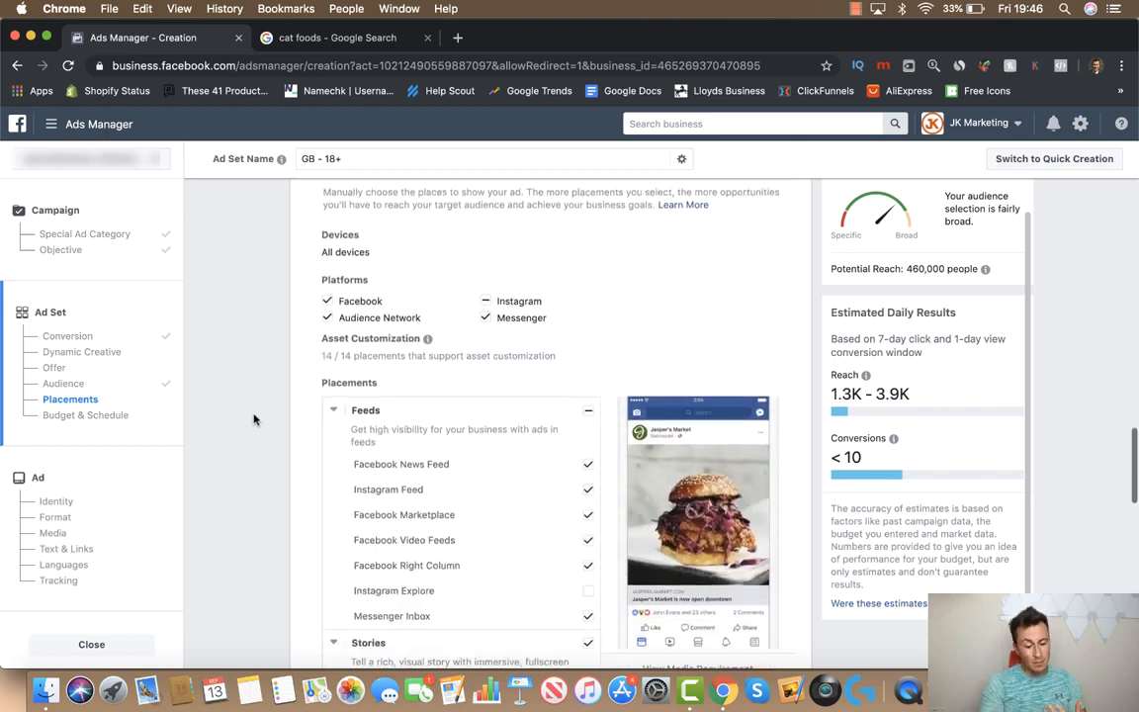
scroll(261, 392, "down", 1)
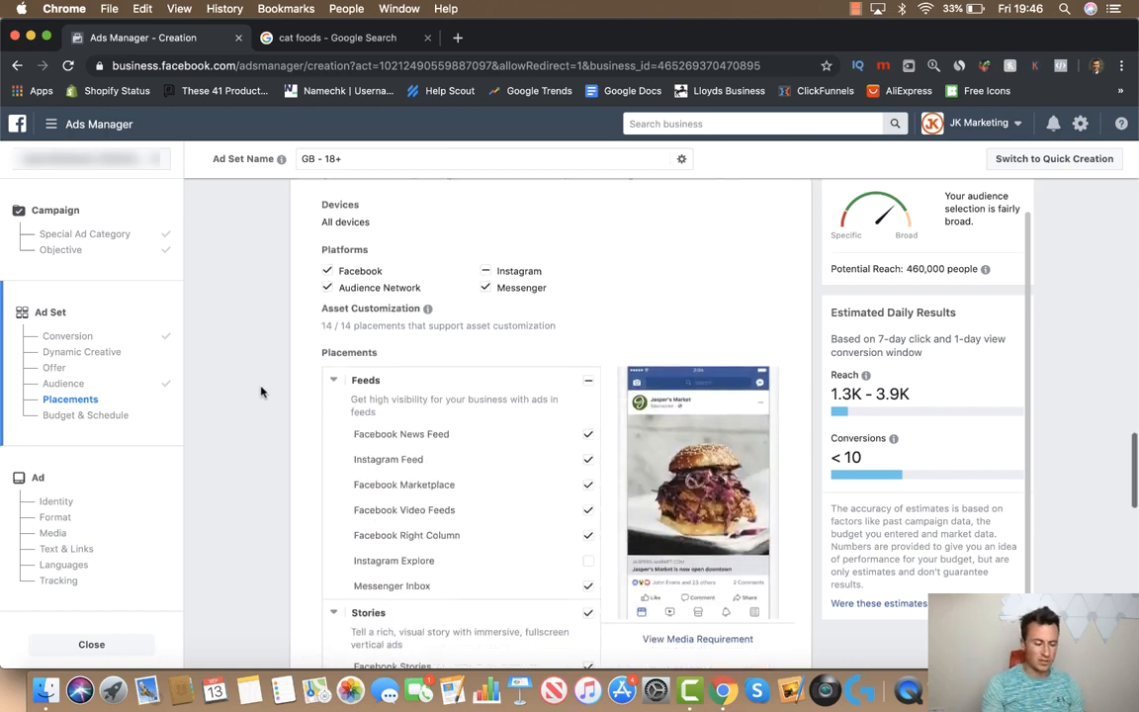
scroll(261, 392, "down", 1)
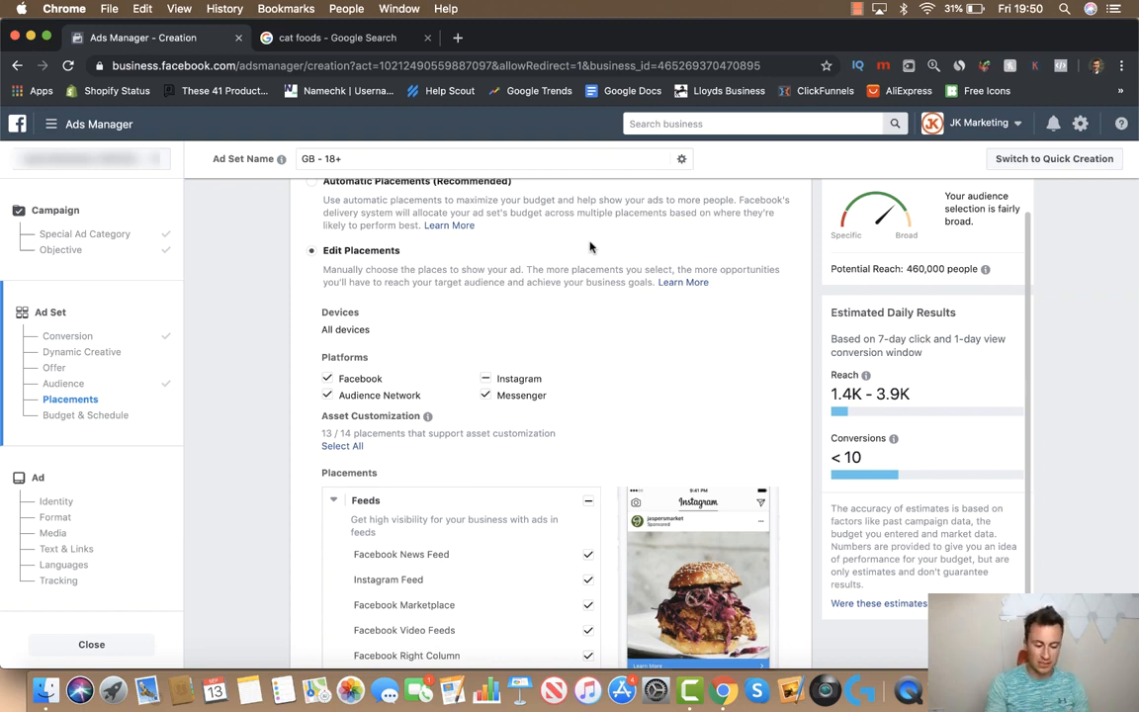
Exclude the Audience Network and Messenger platforms from placements
scroll(604, 389, "down", 1)
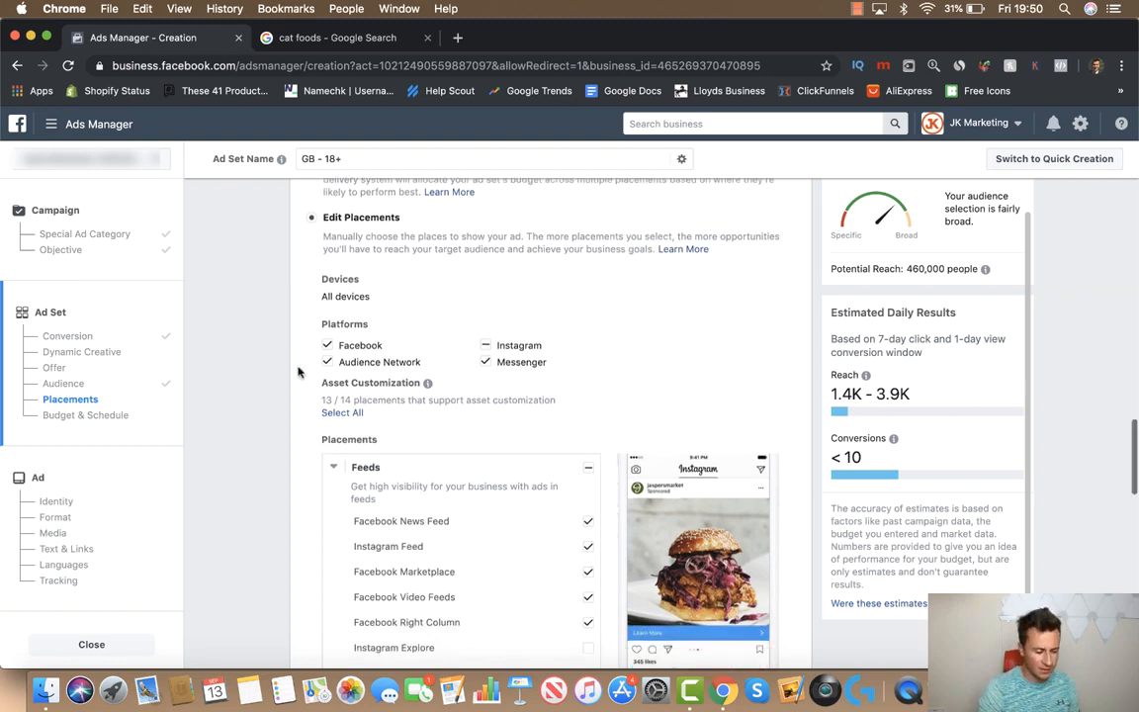
left_click(327, 362)
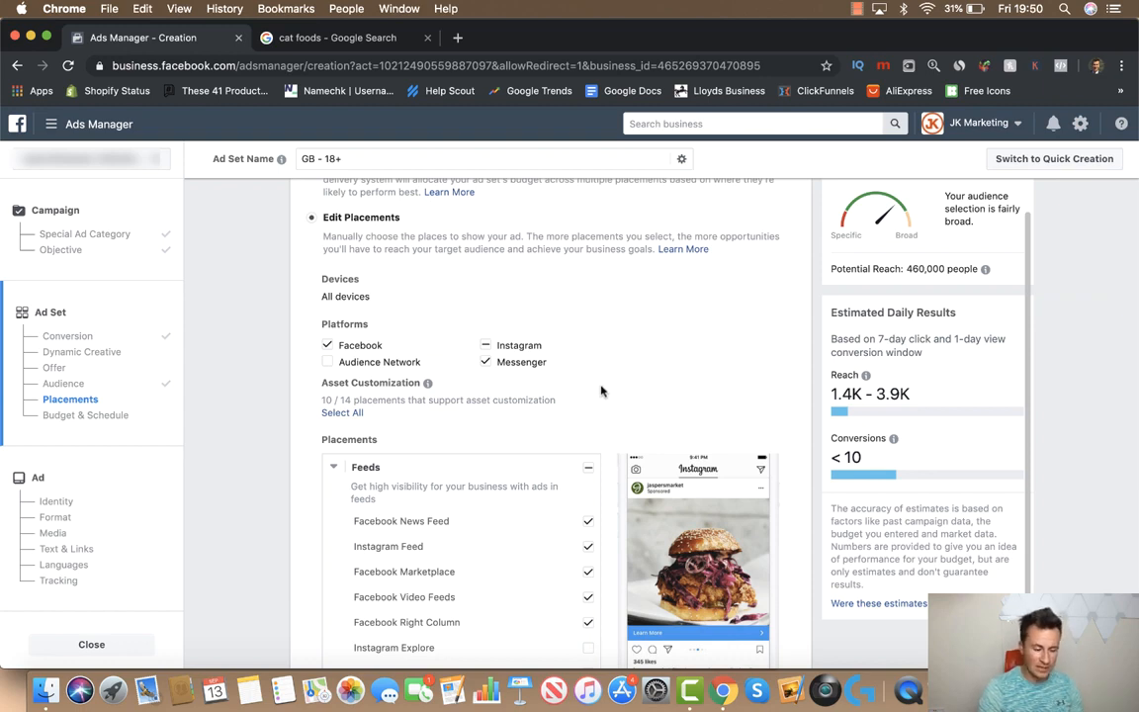
scroll(601, 389, "down", 1)
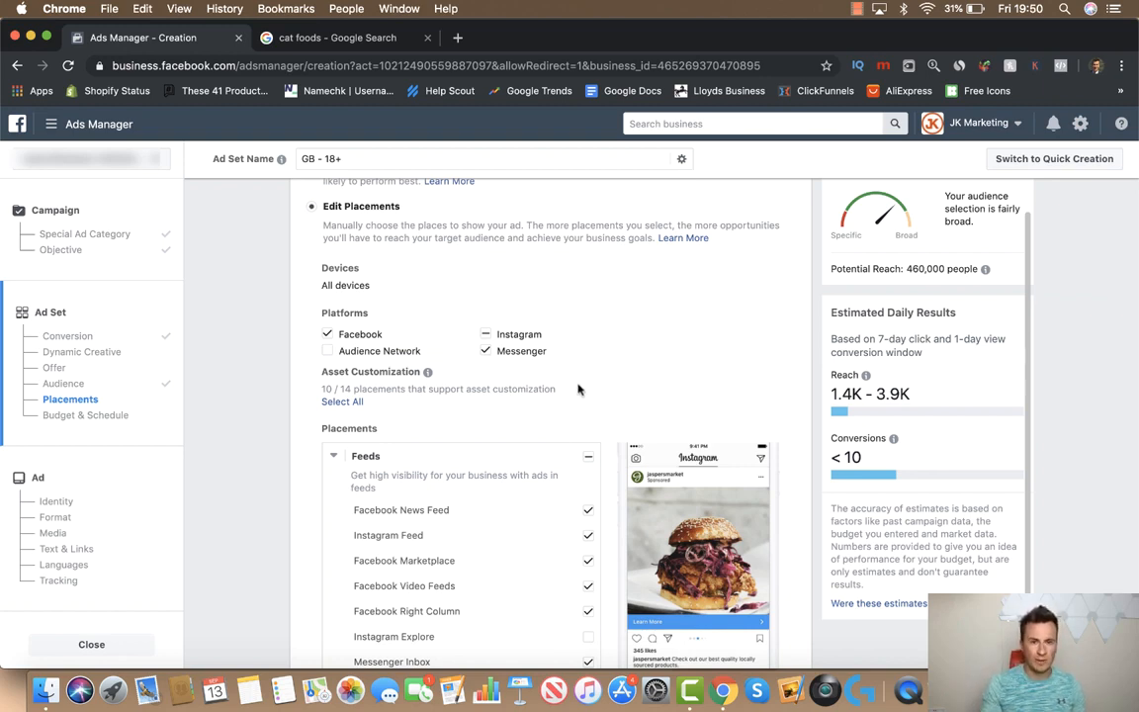
scroll(610, 413, "down", 1)
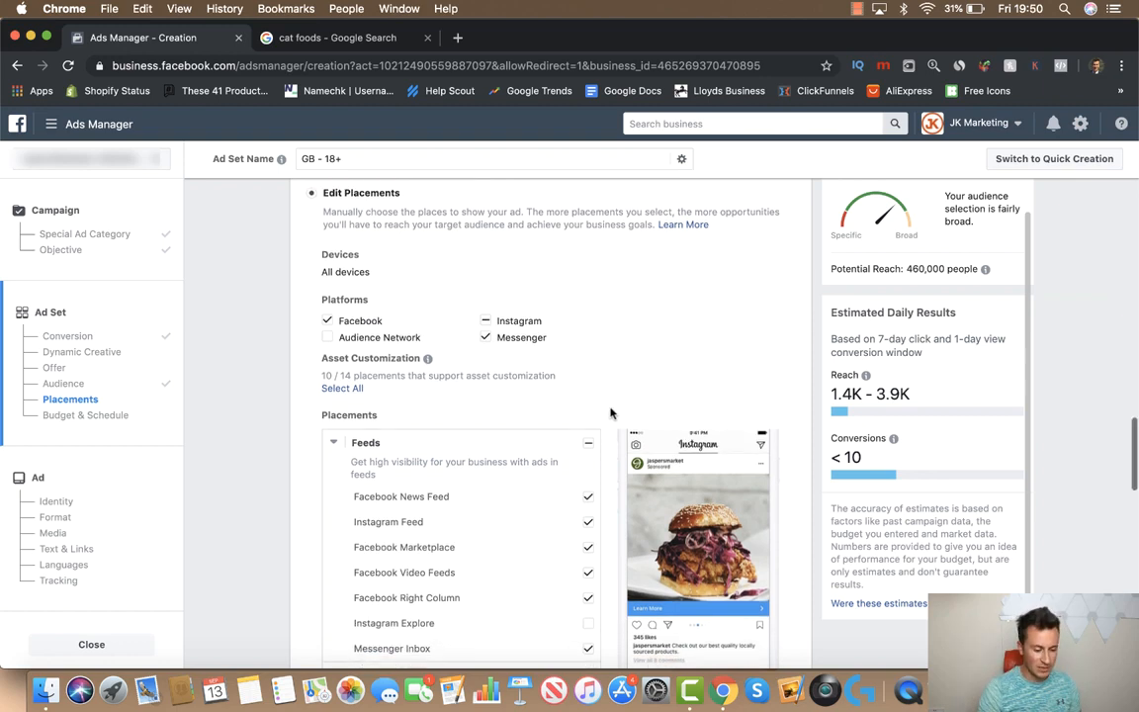
left_click(522, 331)
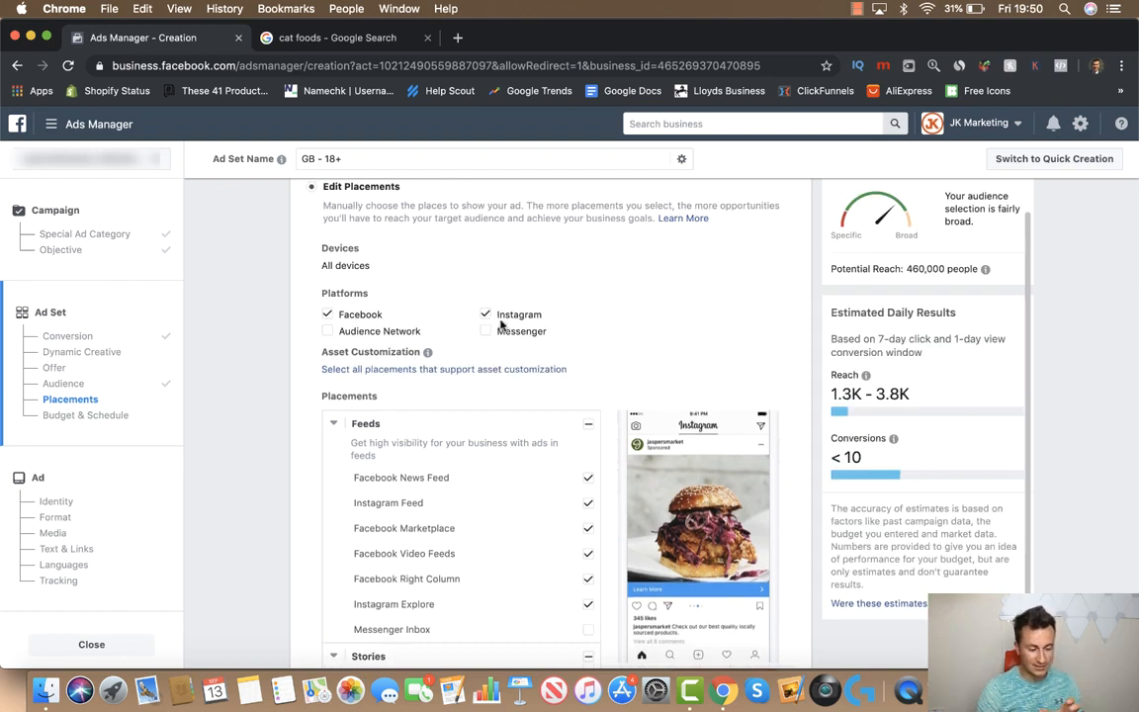
Untick the Facebook Marketplace, Video Feeds, Right Column and Instagram Explore placements
scroll(609, 393, "down", 3)
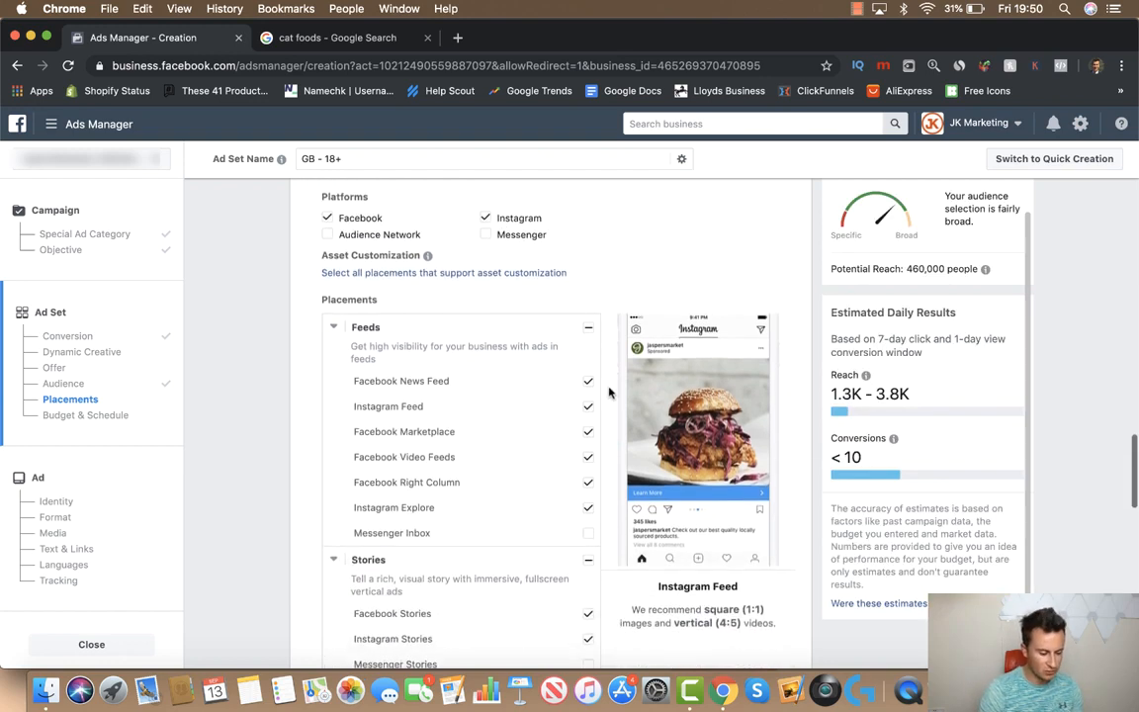
left_click(588, 408)
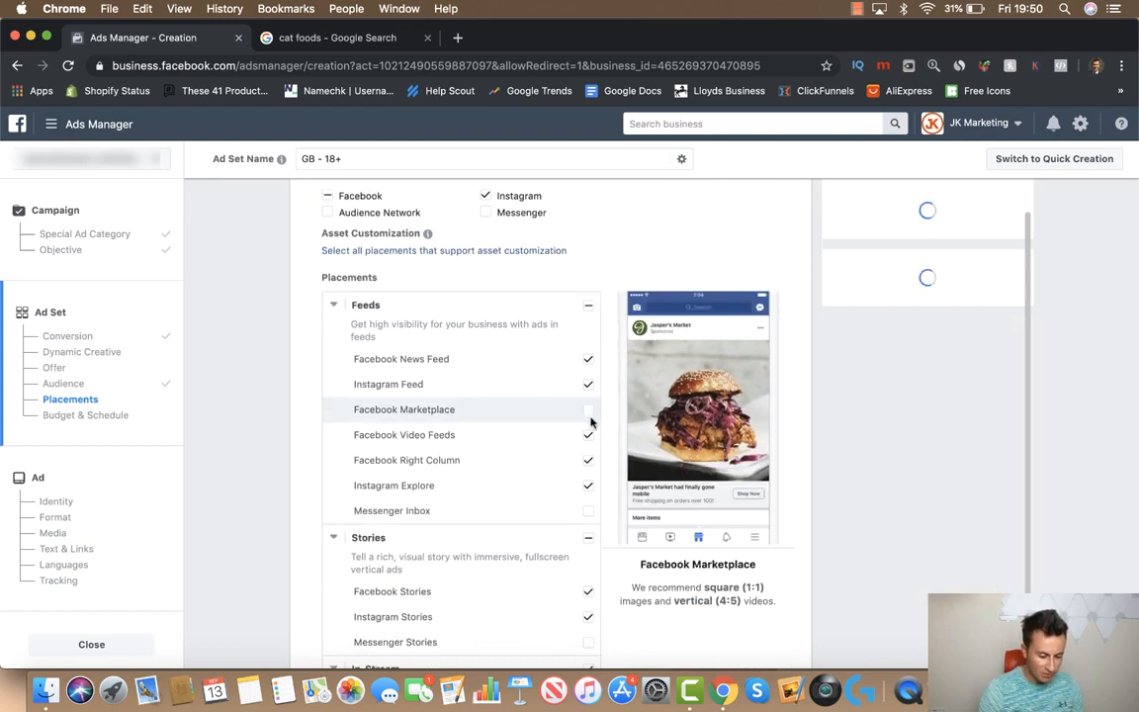
left_click(588, 437)
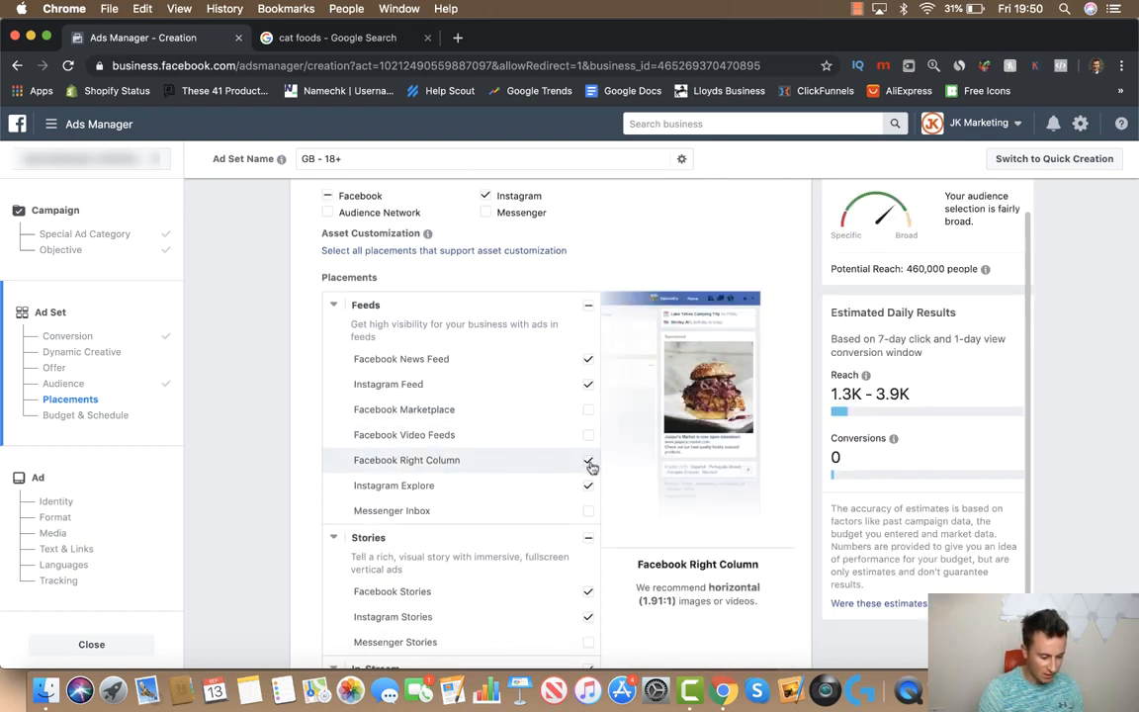
left_click(588, 462)
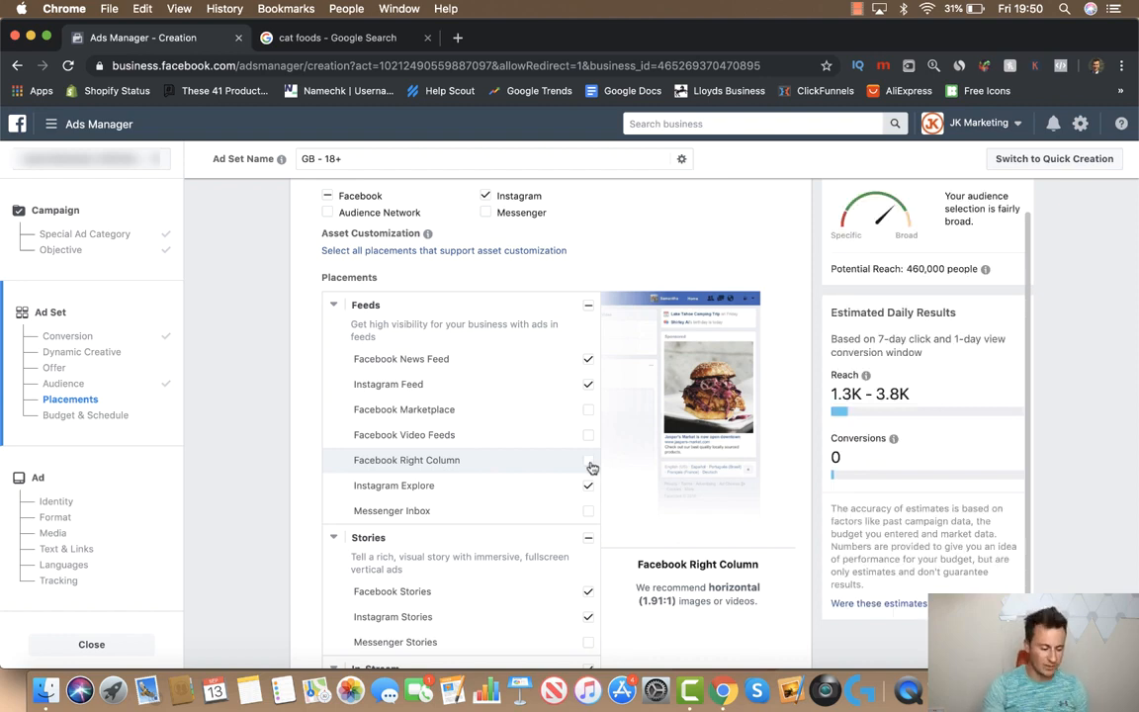
left_click(588, 486)
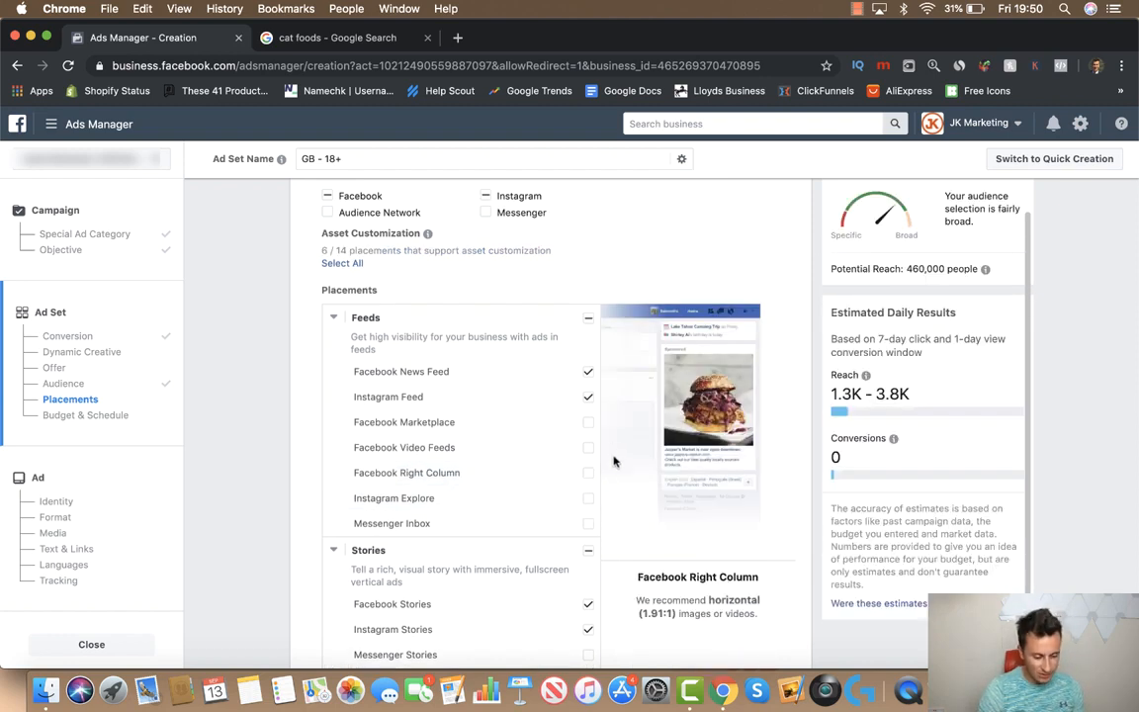
Remove all Stories, In-Stream video and In-Article placements
scroll(613, 461, "down", 3)
left_click(590, 432)
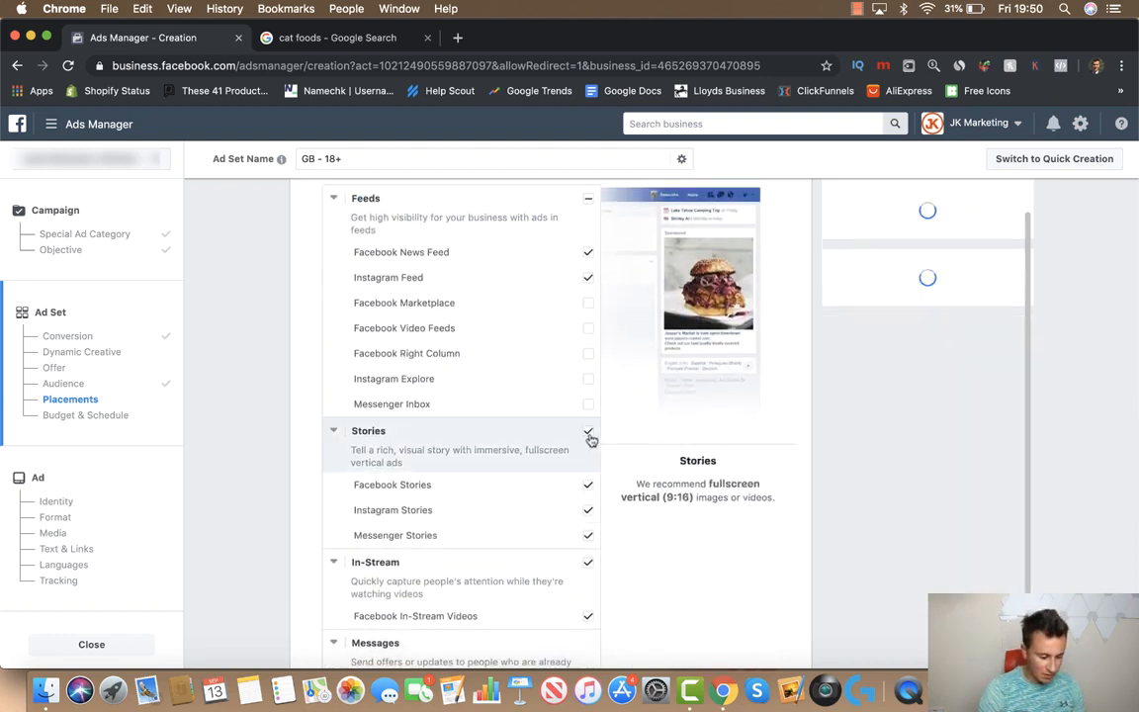
scroll(590, 439, "down", 2)
left_click(589, 359)
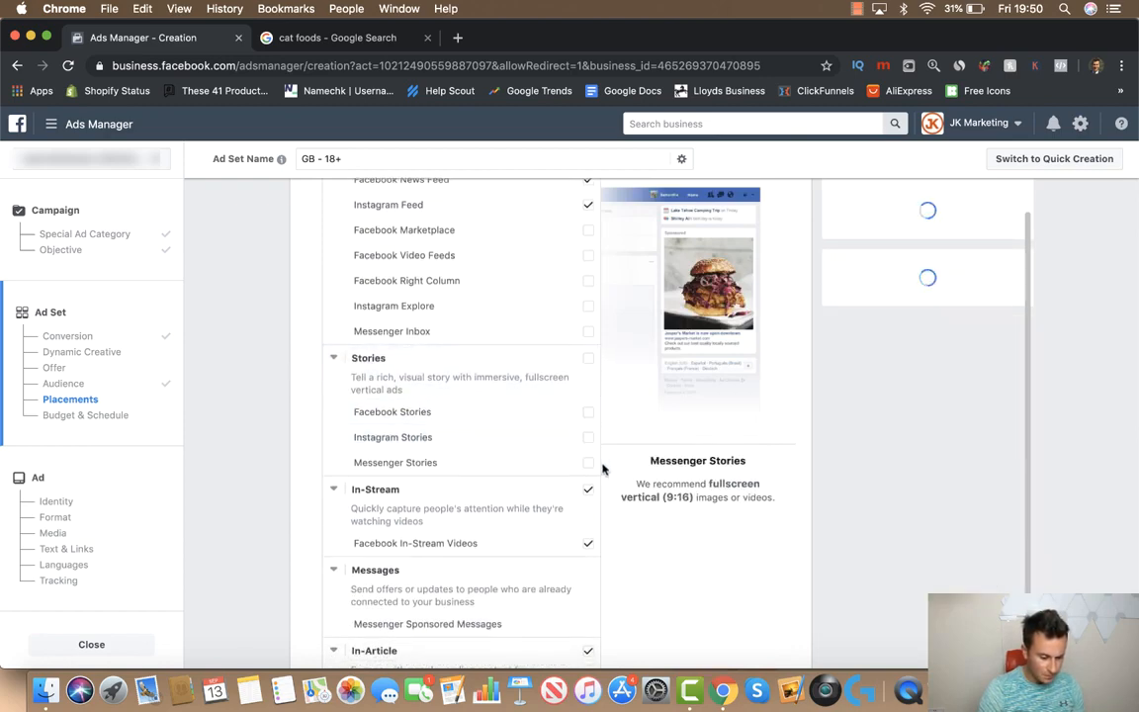
left_click(589, 491)
scroll(591, 492, "down", 2)
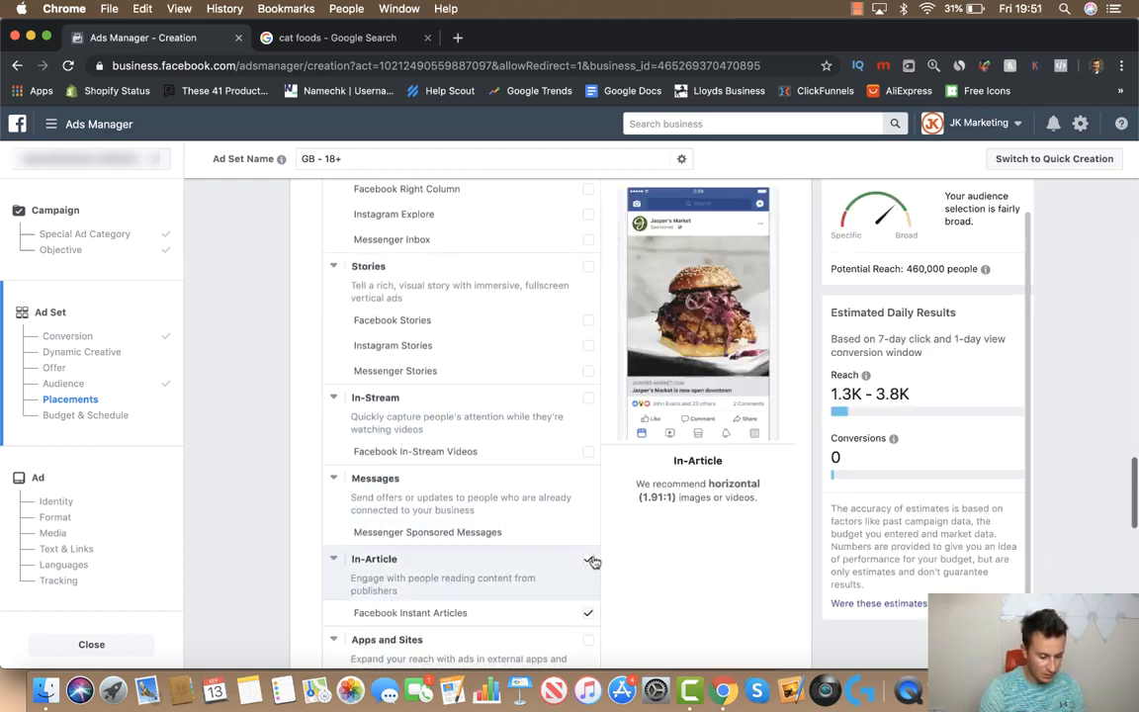
left_click(591, 562)
scroll(602, 525, "down", 5)
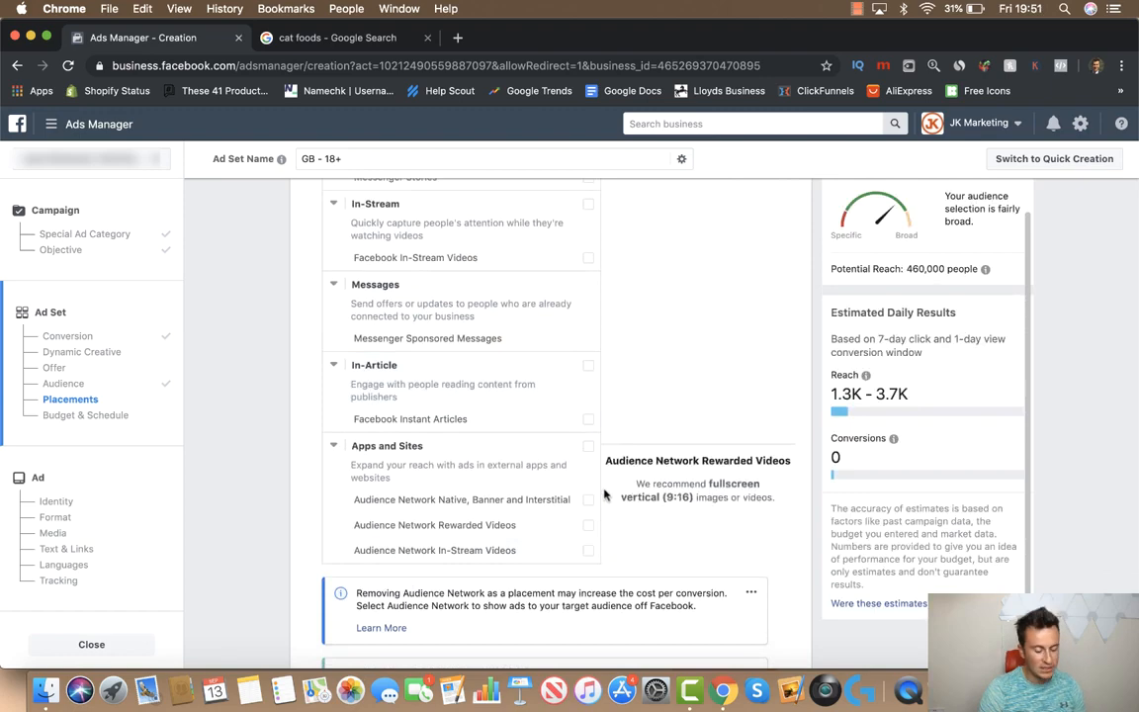
scroll(605, 494, "up", 12)
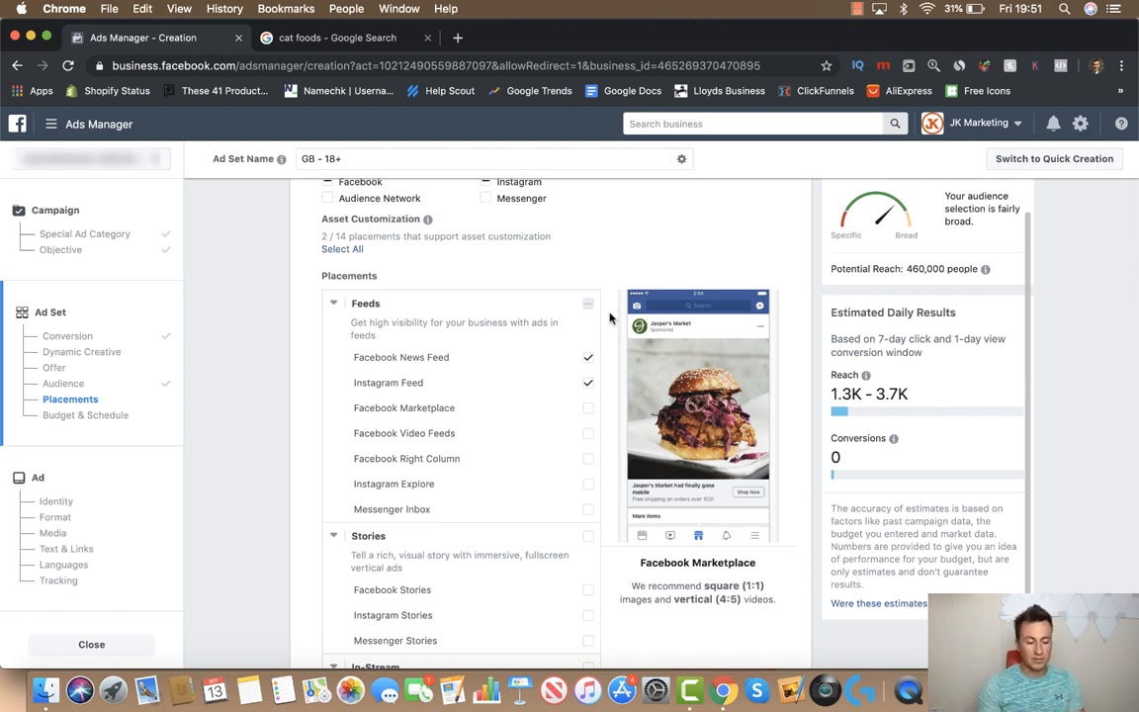
Leave only Facebook News Feed and Instagram Feed ticked under Feeds
left_click(589, 358)
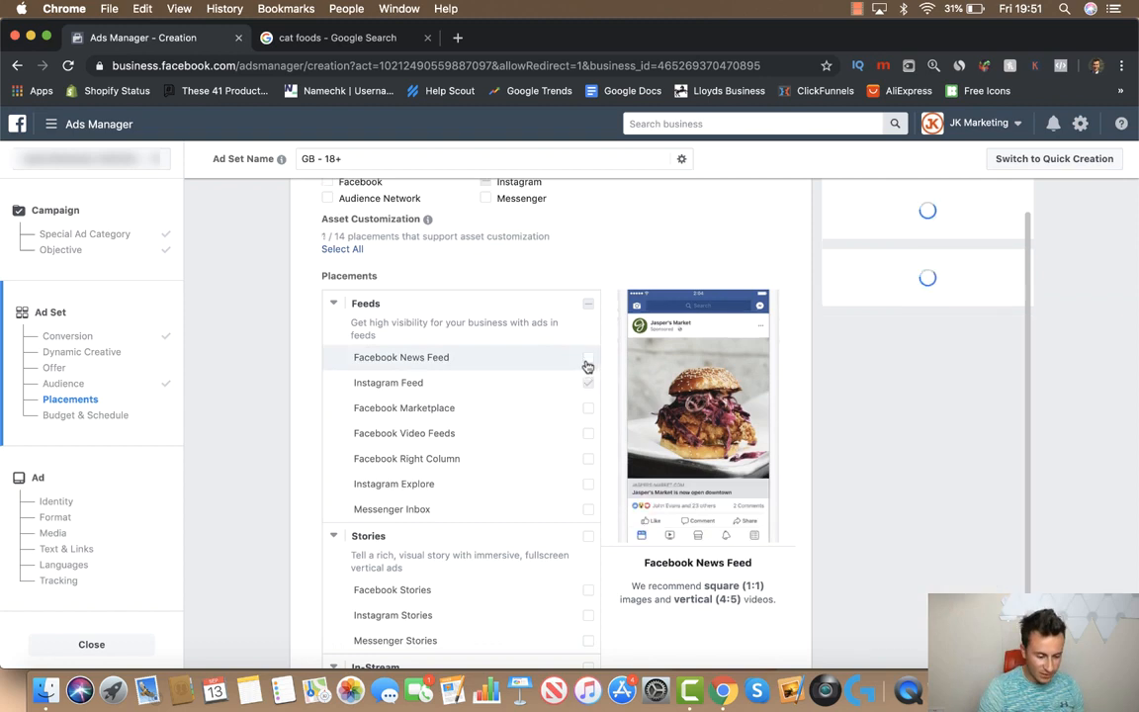
left_click(590, 359)
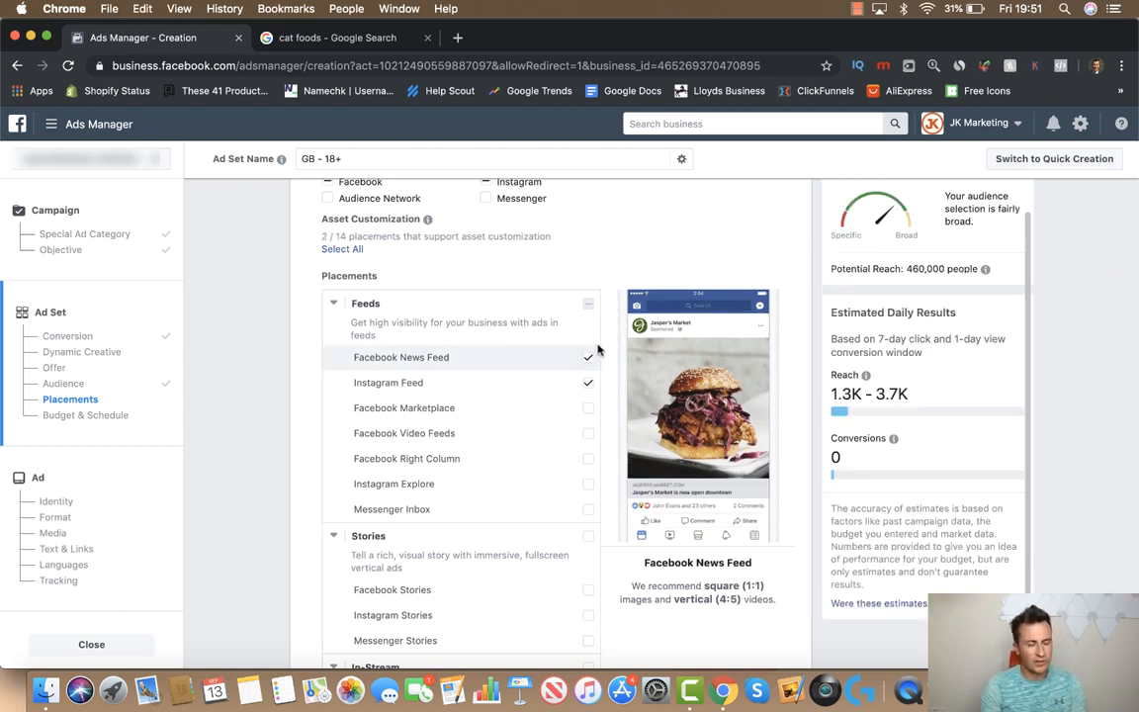
left_click(589, 383)
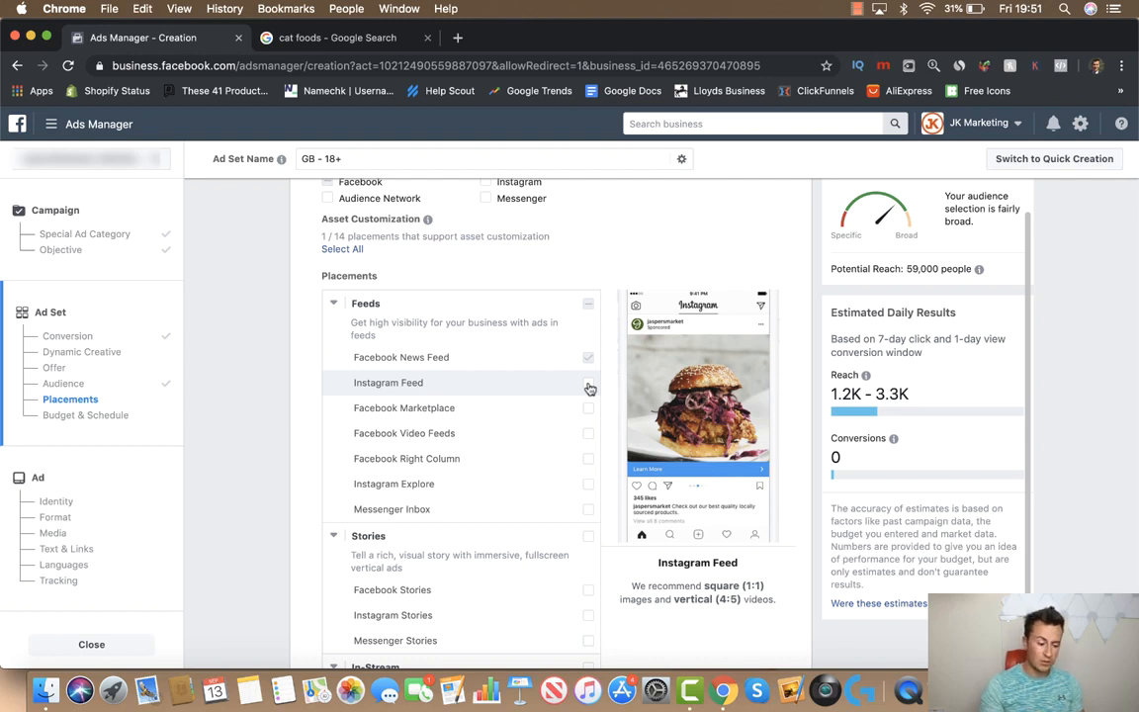
left_click(589, 384)
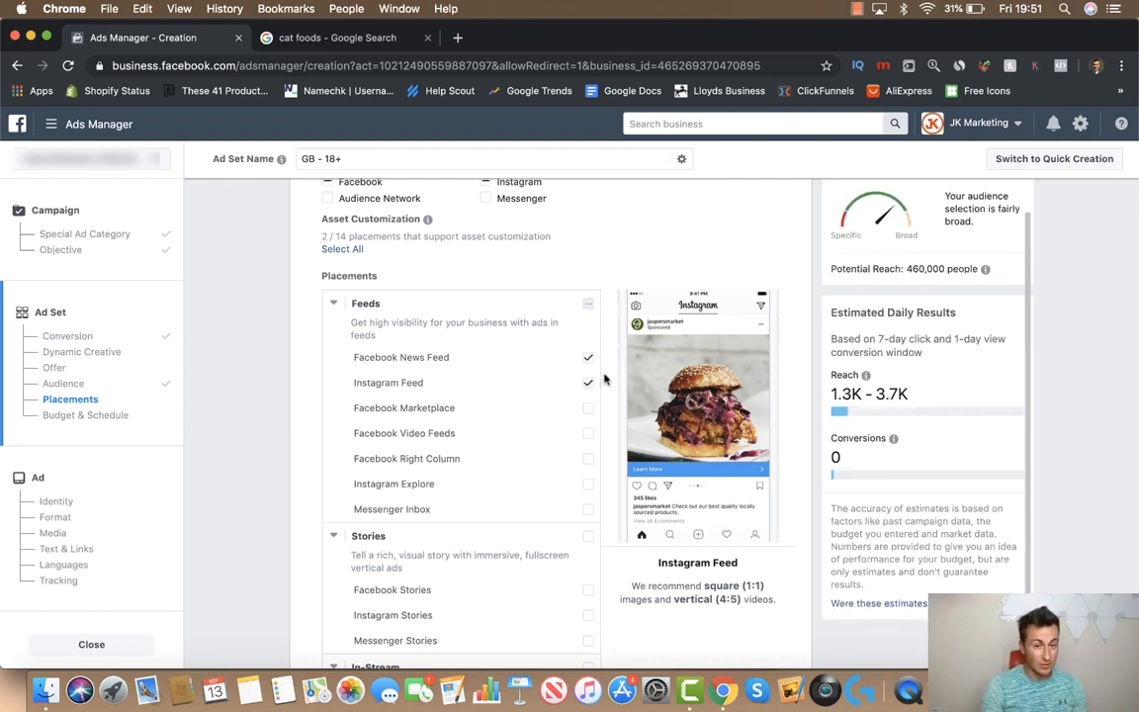
scroll(604, 379, "down", 10)
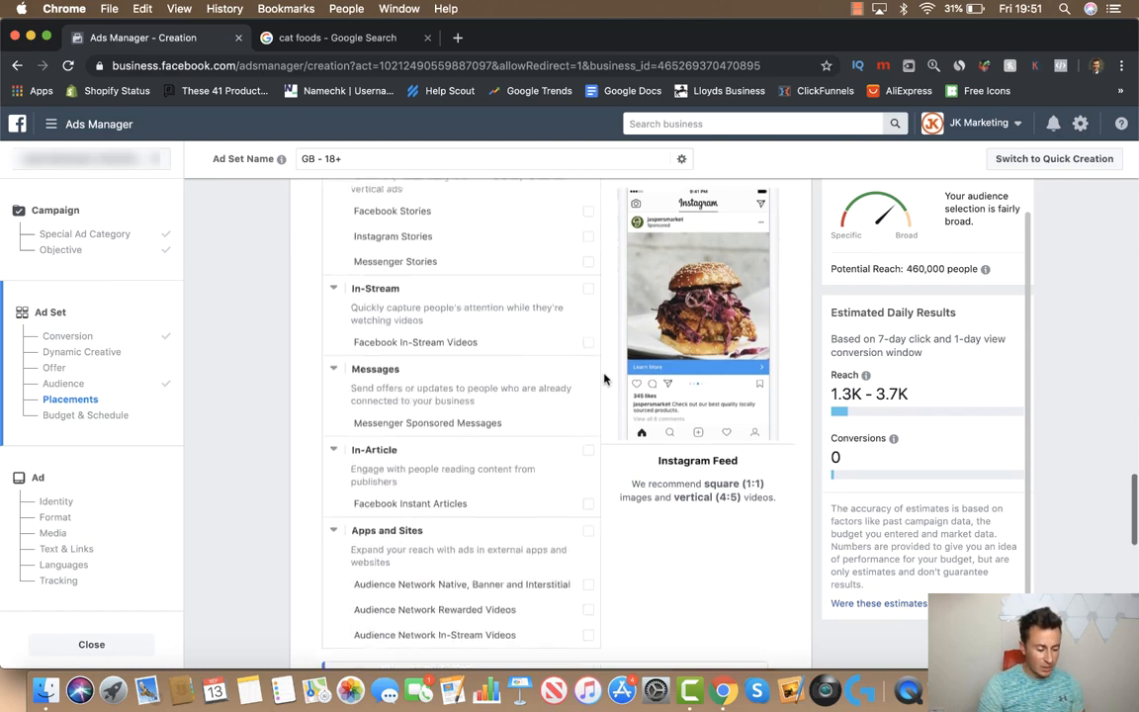
scroll(606, 377, "down", 3)
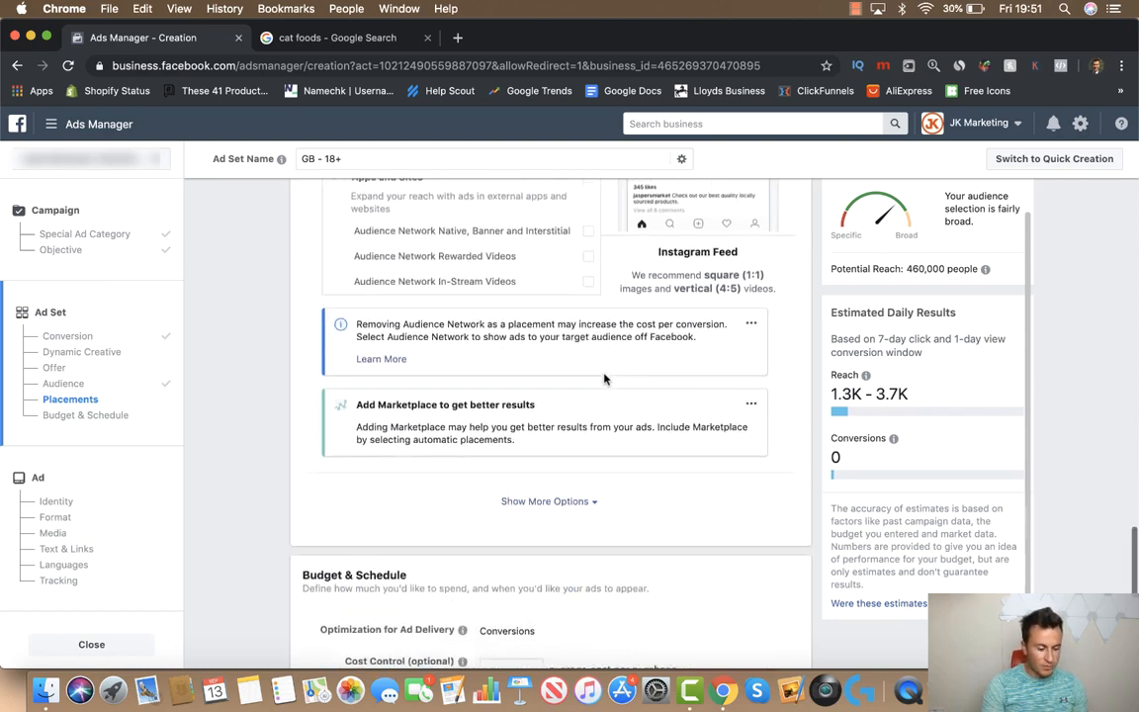
scroll(288, 414, "down", 3)
scroll(285, 406, "down", 4)
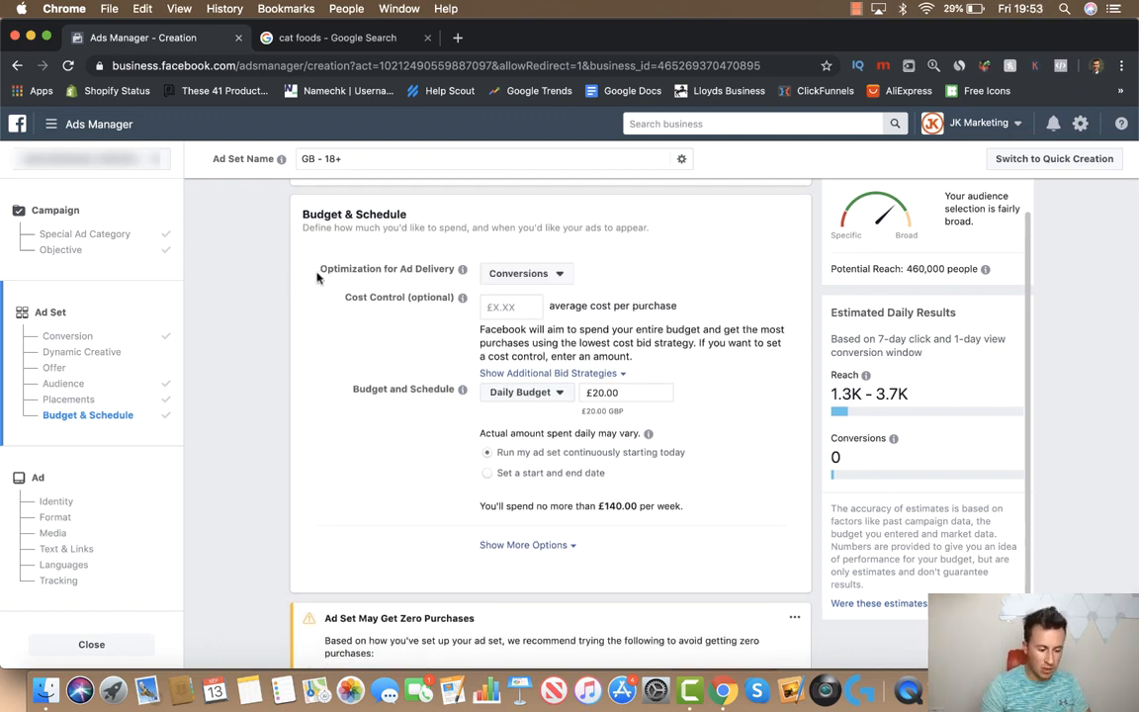
left_click(540, 274)
left_click(500, 240)
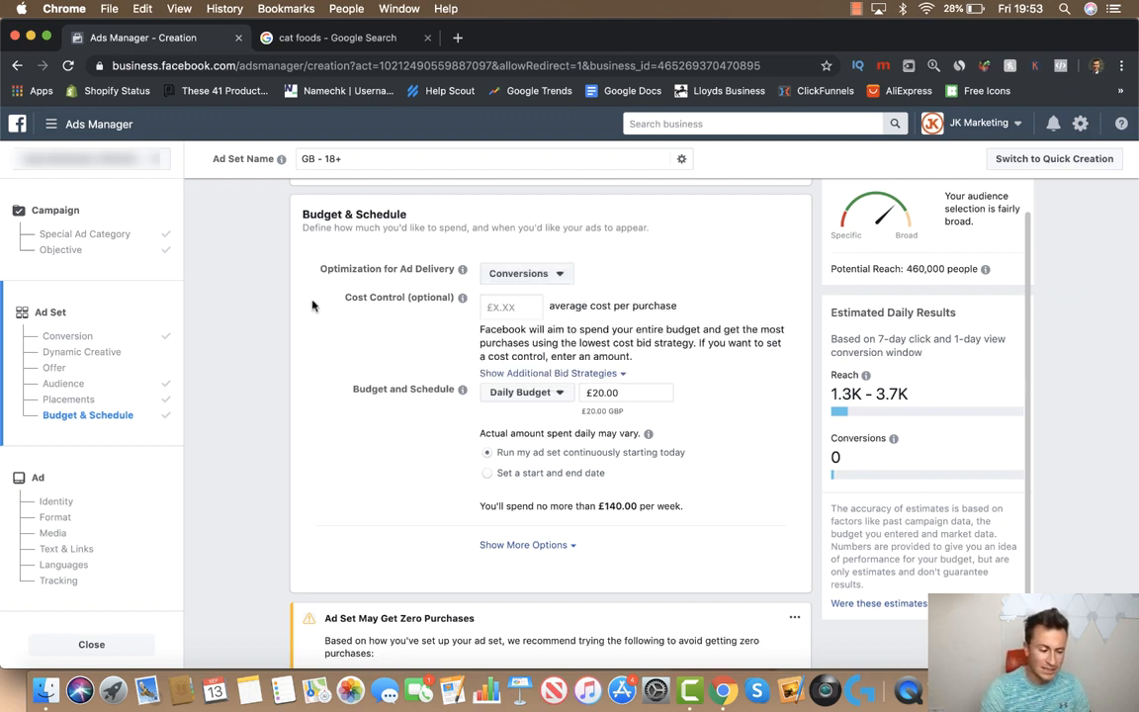
scroll(307, 287, "down", 1)
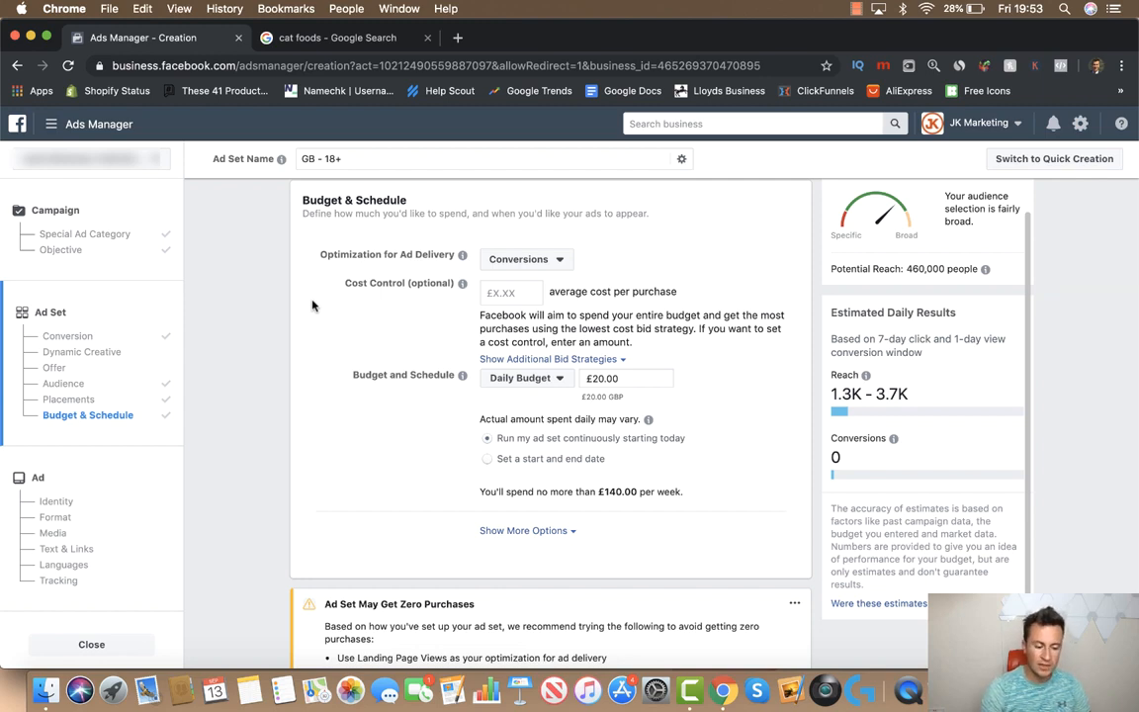
left_click(555, 360)
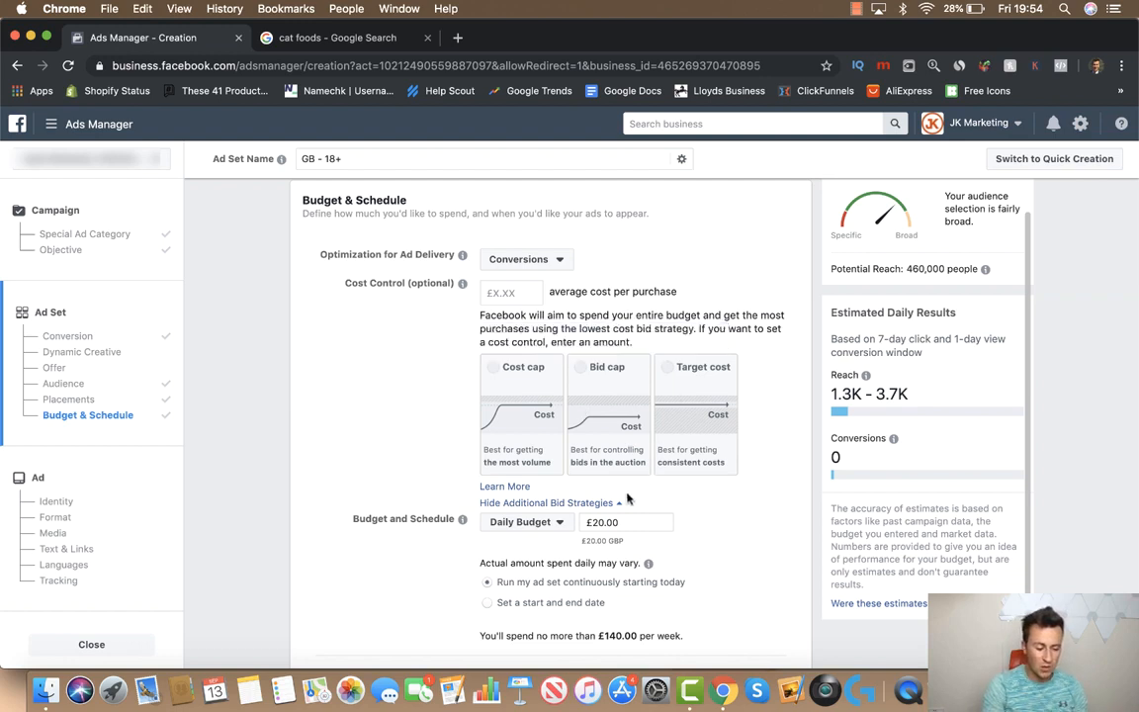
left_click(549, 502)
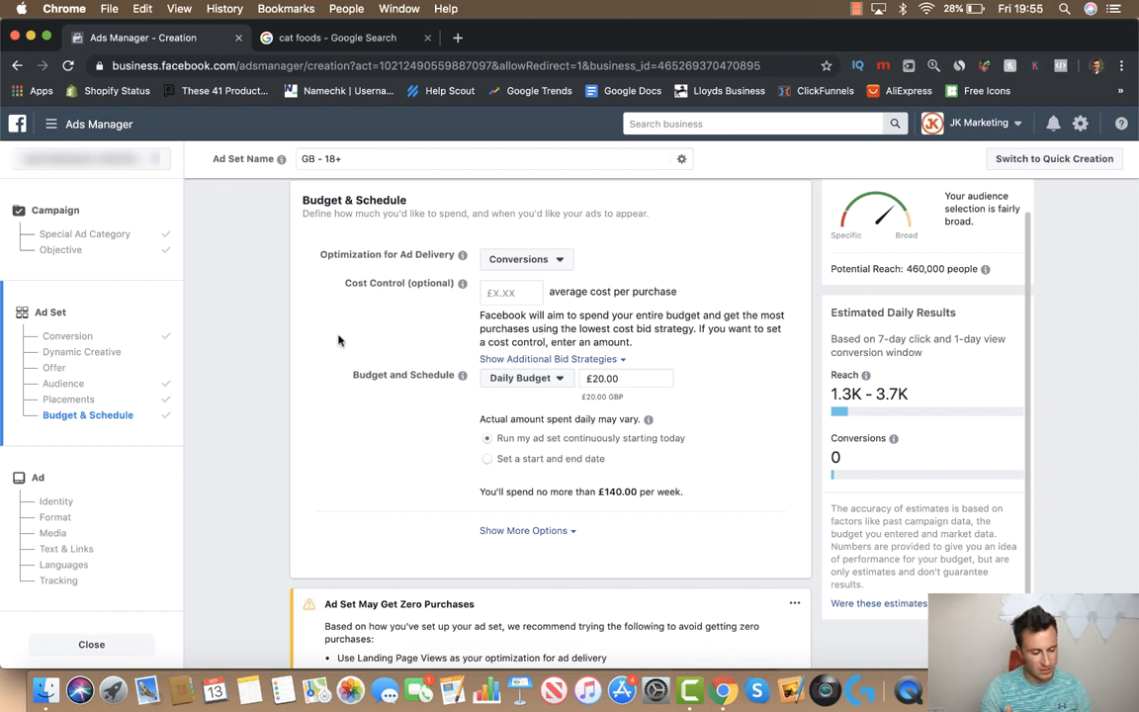
Keep Daily Budget and change the amount from £20.00 to £15.00
left_click(558, 379)
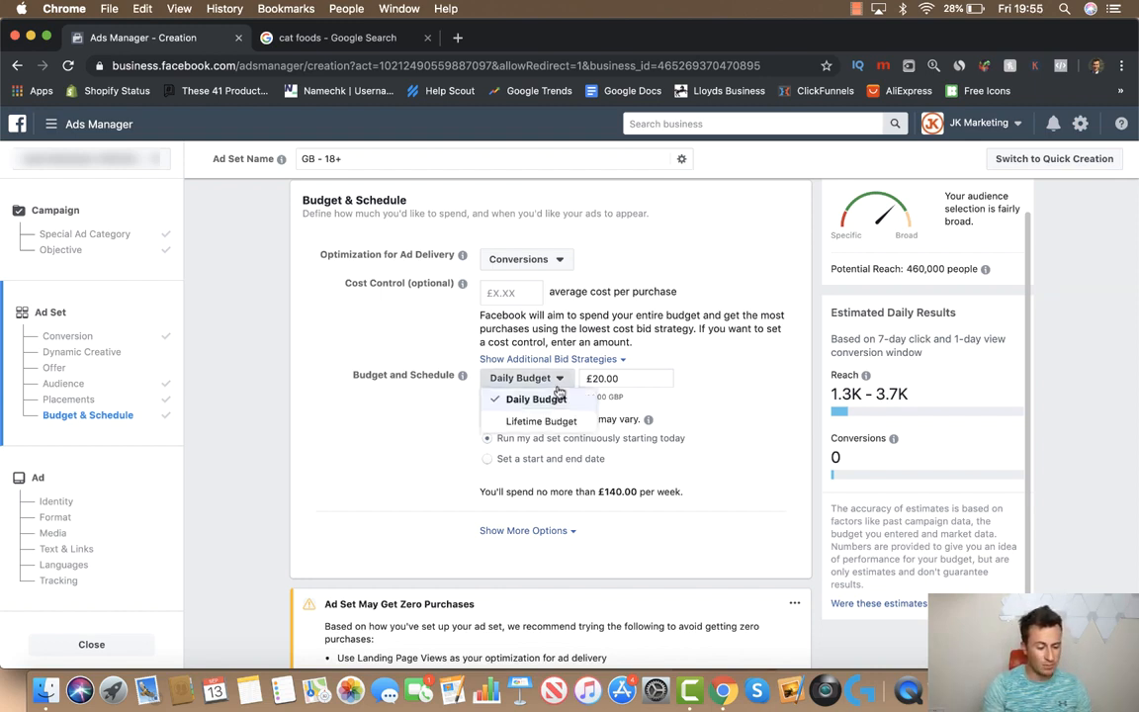
left_click(550, 400)
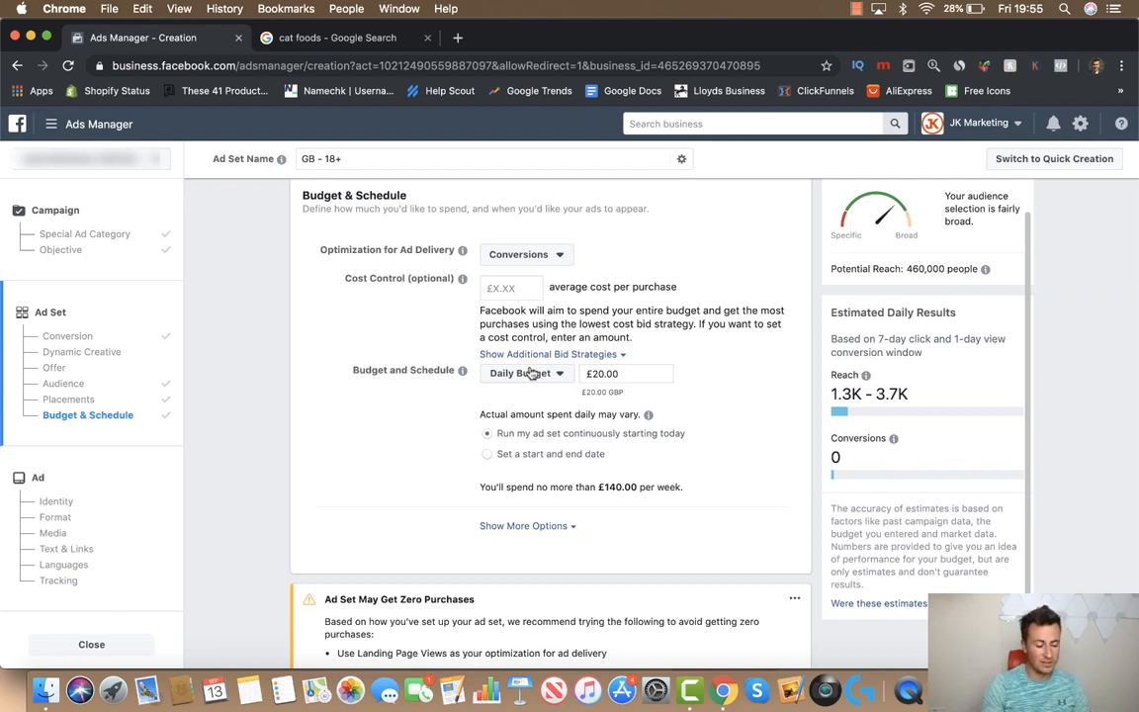
left_click_drag(624, 374, 585, 375)
type("£15")
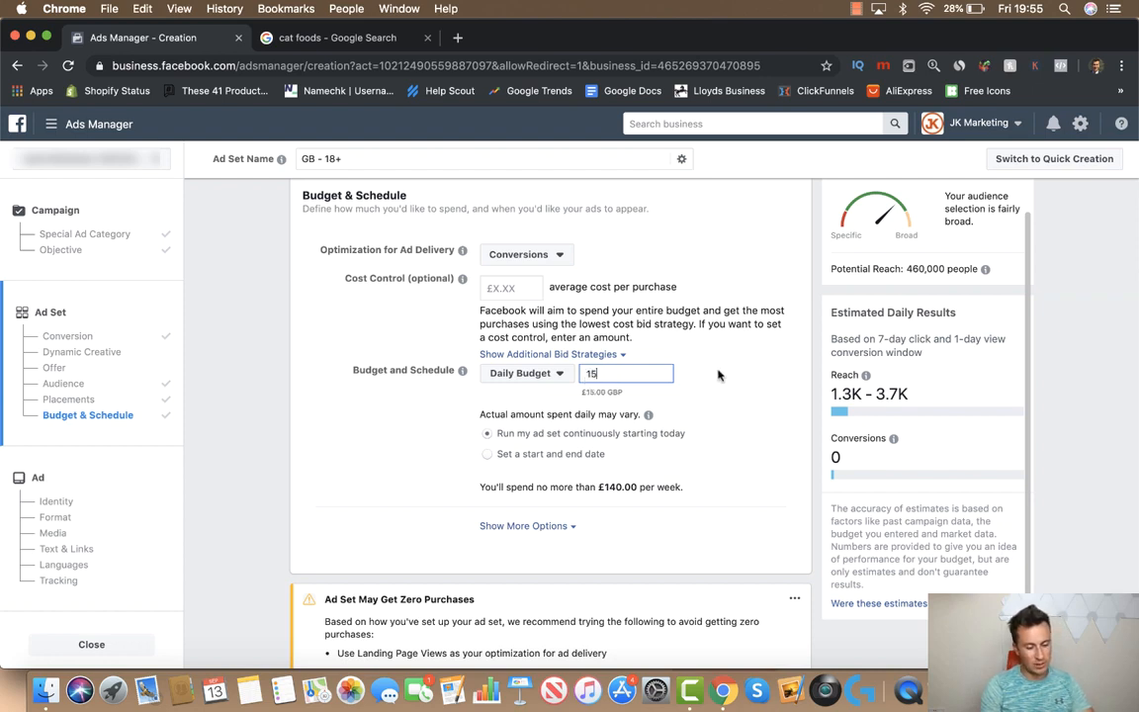
left_click(737, 371)
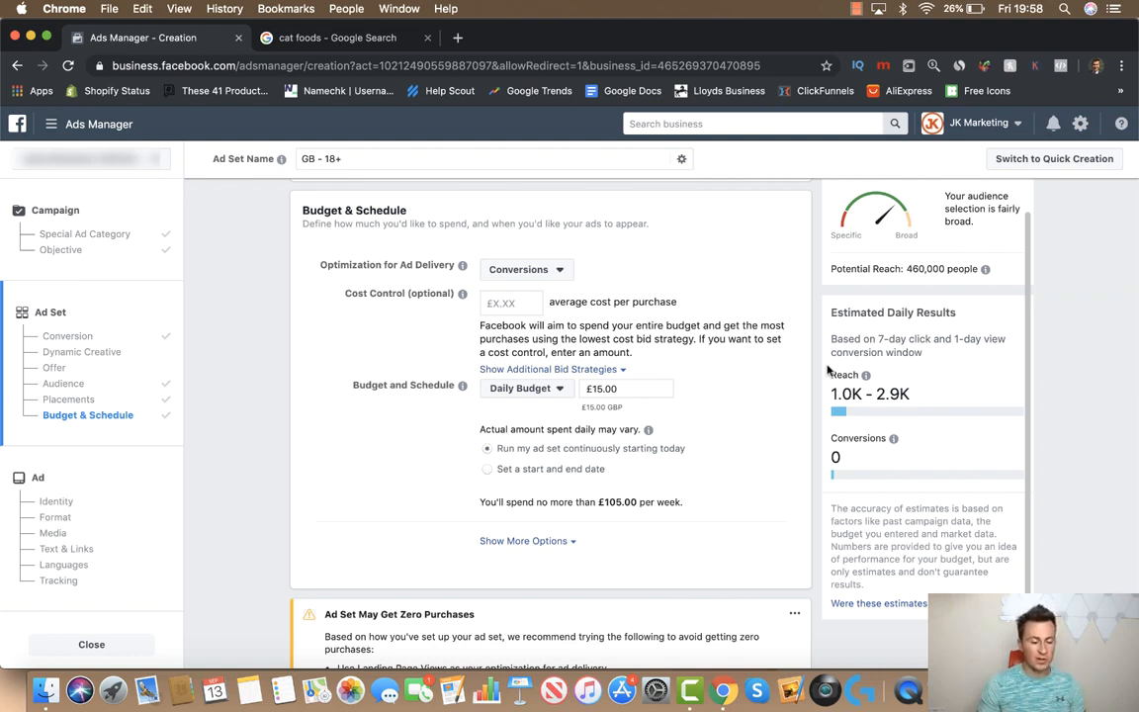
scroll(256, 431, "up", 1)
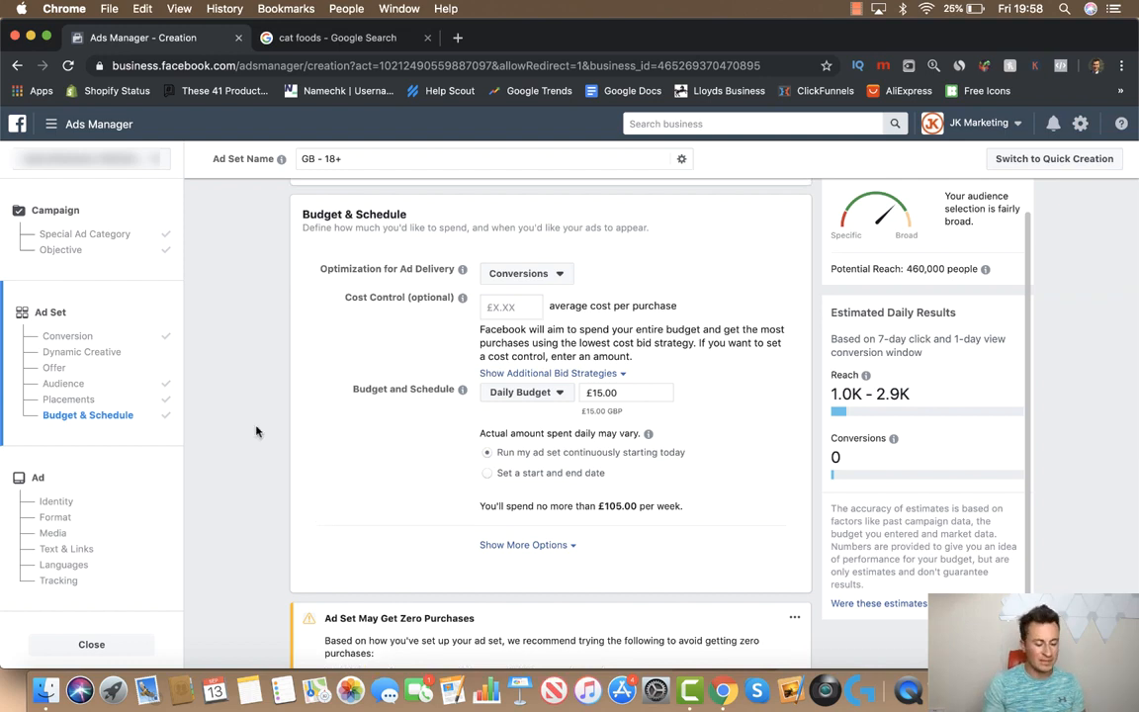
Reveal the 7-day click/1-day view conversion window, Impression charging and Standard delivery settings
left_click(532, 546)
scroll(340, 500, "down", 5)
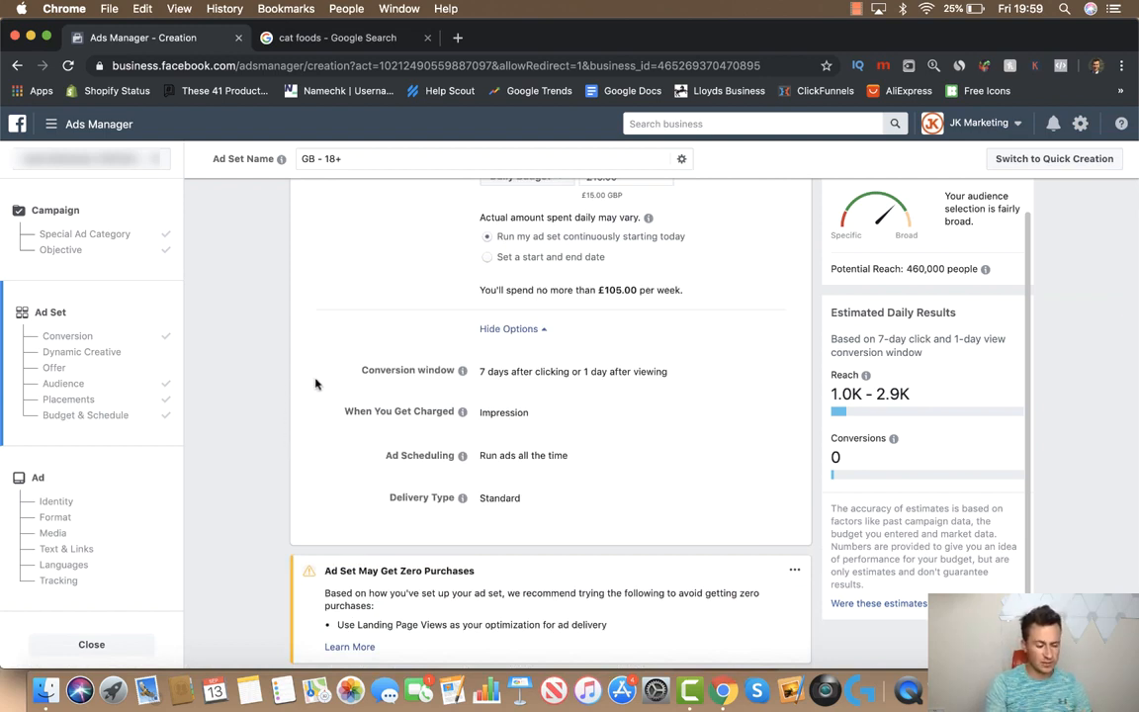
mouse_move(462, 371)
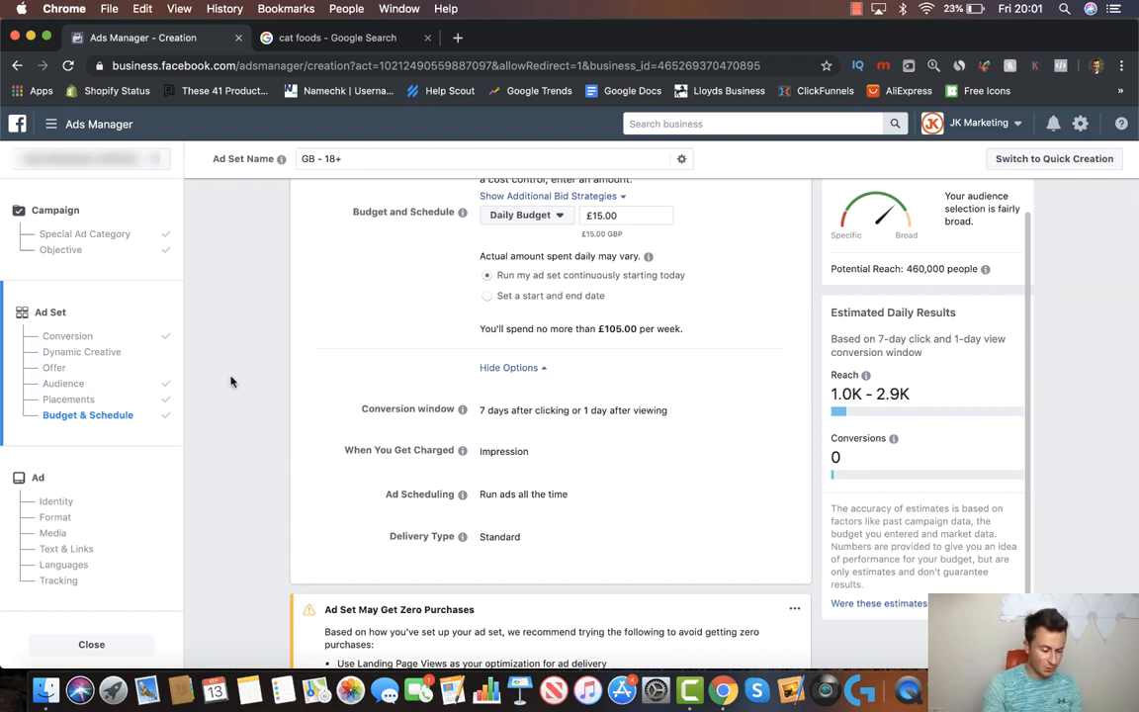
scroll(231, 381, "down", 3)
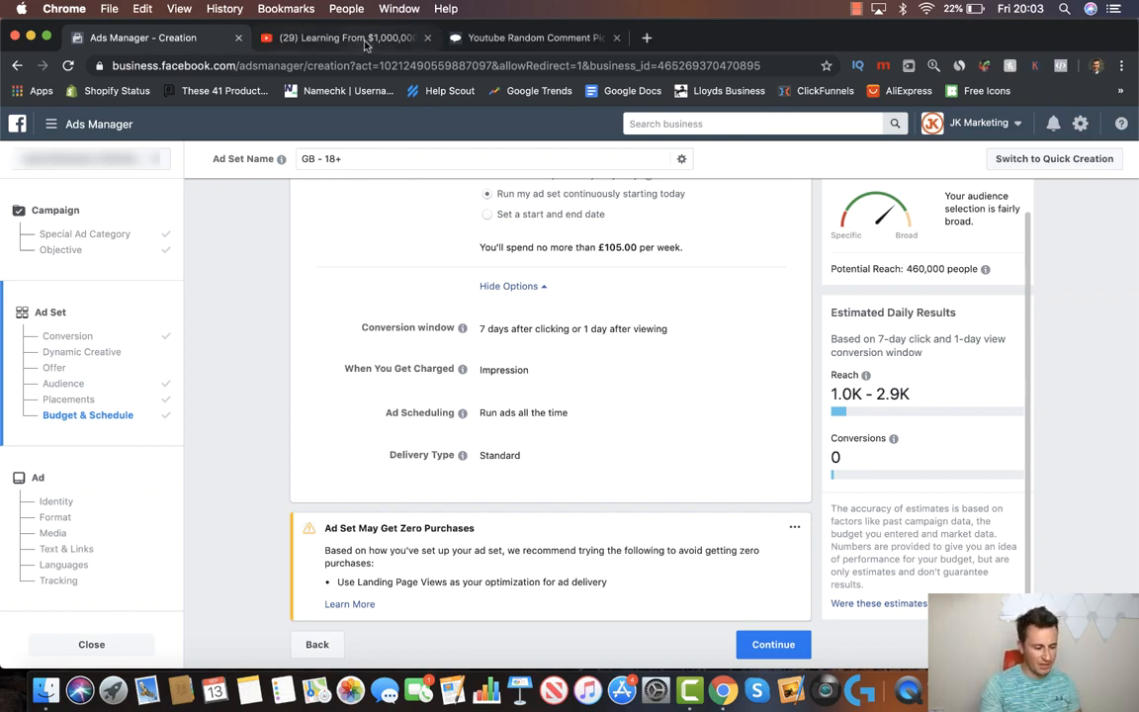
Paste the Learning From $1,000,000 Dropshipping Stores video's URL into Comment Picker's URL field
left_click(333, 37)
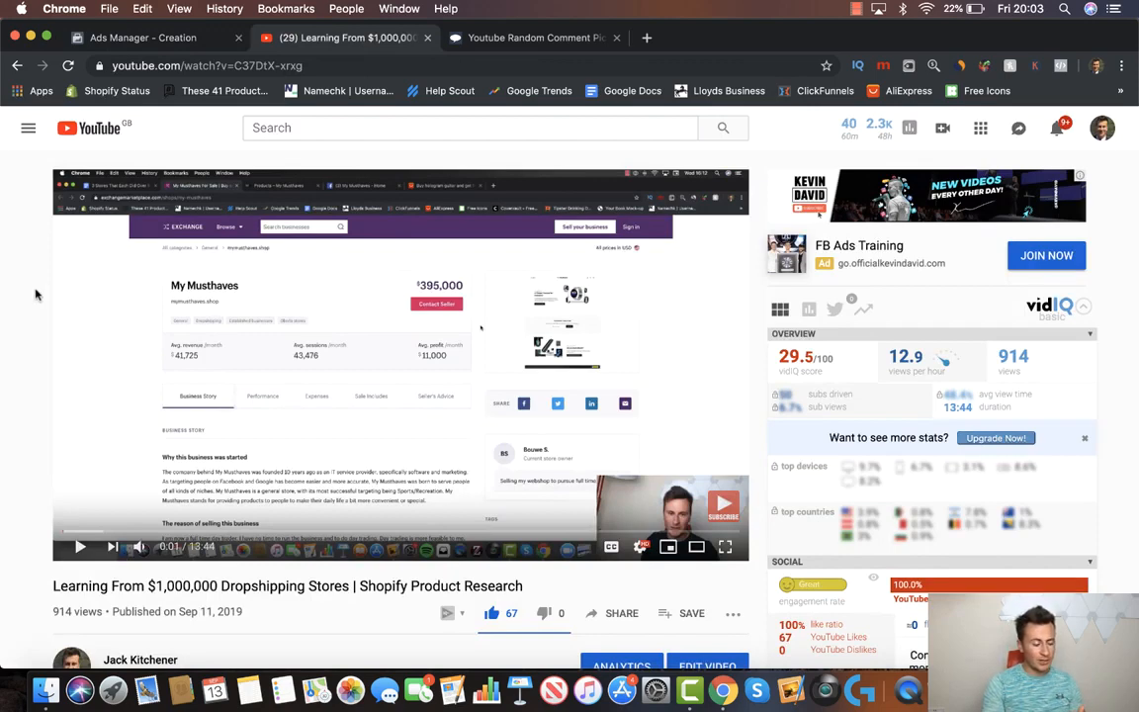
left_click(213, 68)
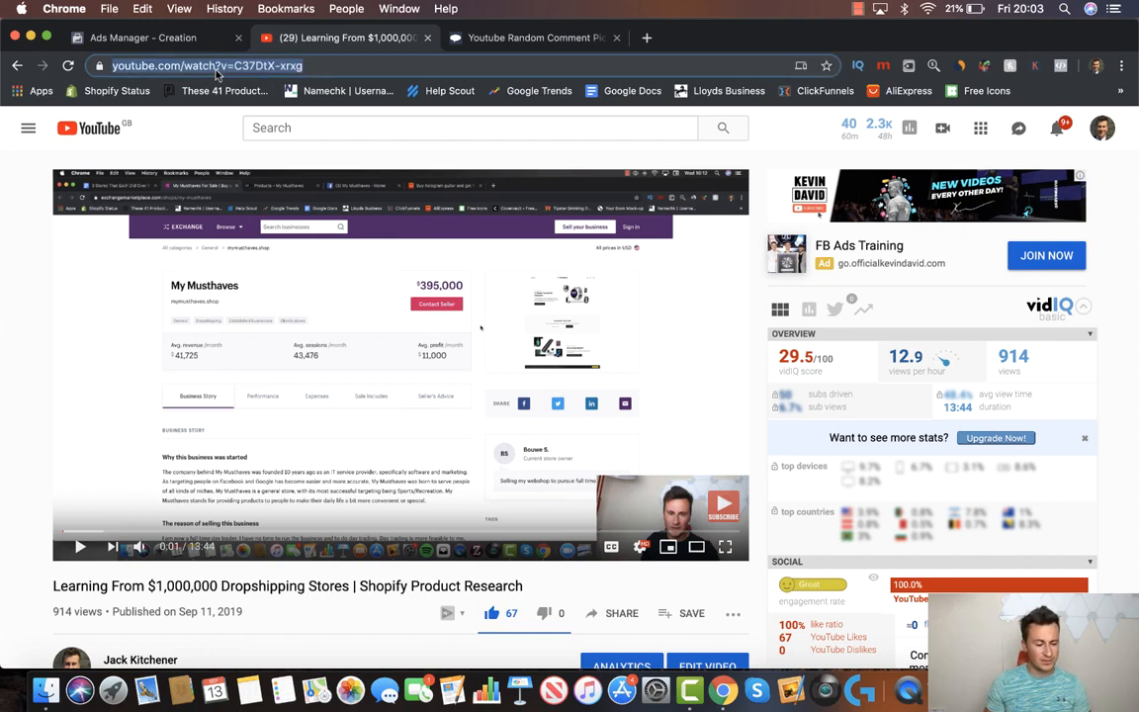
left_click(498, 38)
left_click(627, 489)
key("super+v")
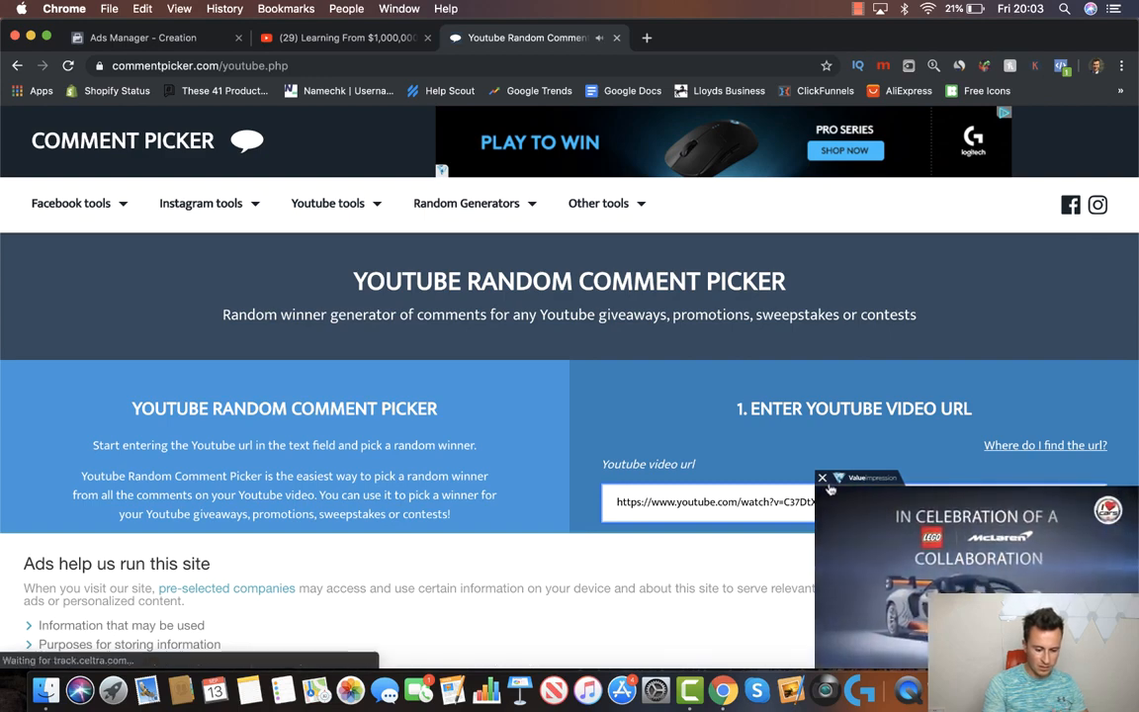
Close the pop-up ad, load comments from 34 unique commenters, and draw a random winner
left_click(846, 478)
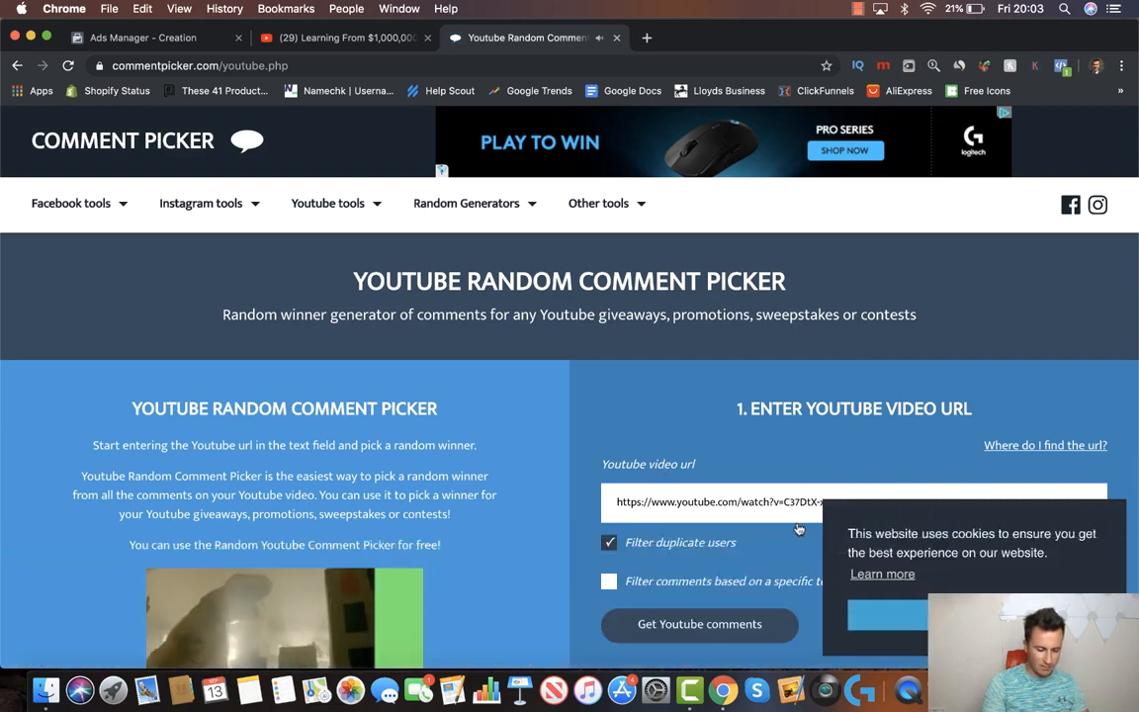
left_click(648, 621)
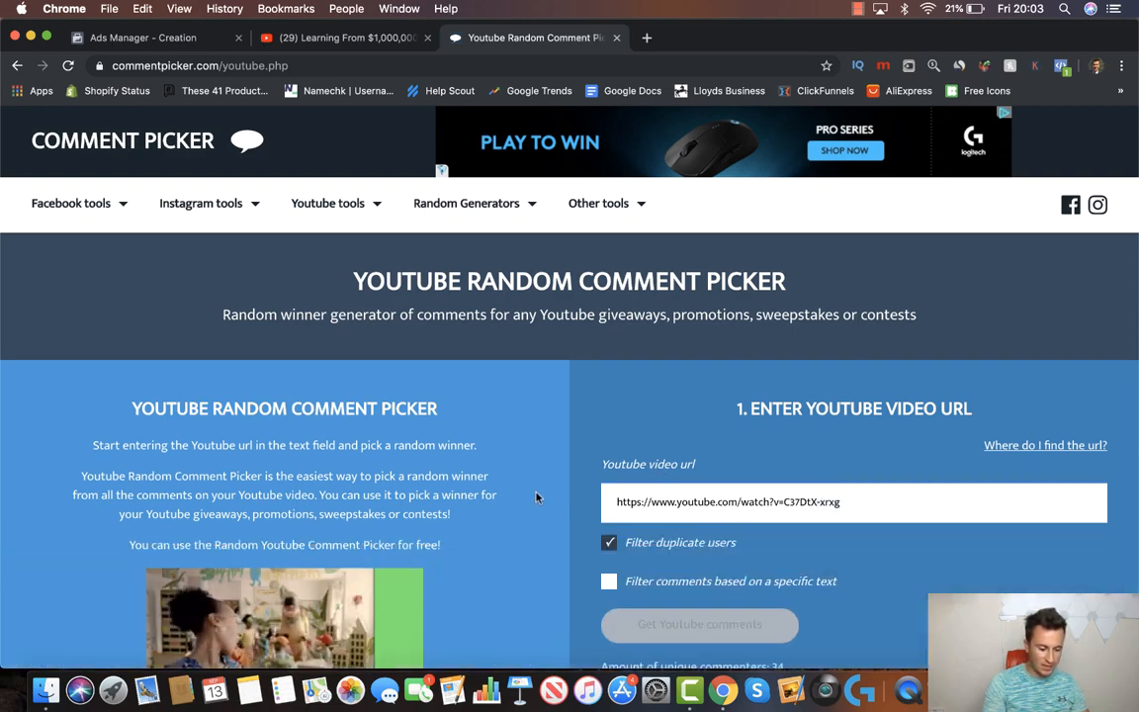
scroll(537, 499, "down", 4)
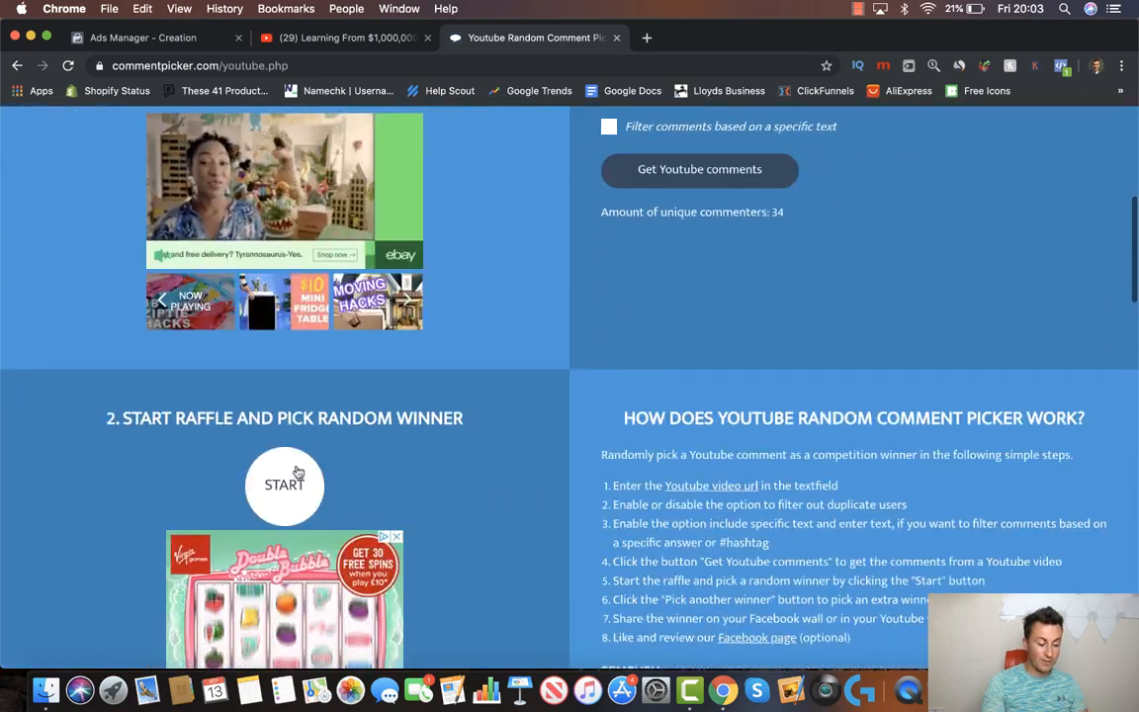
left_click(294, 473)
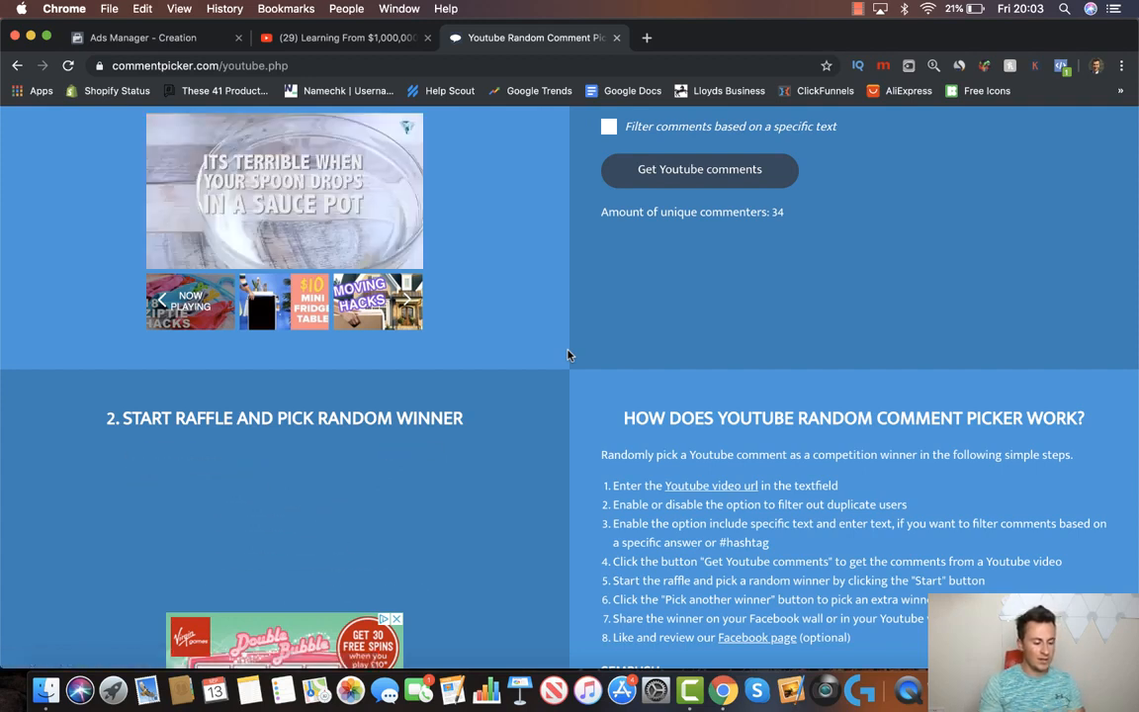
scroll(569, 354, "down", 1)
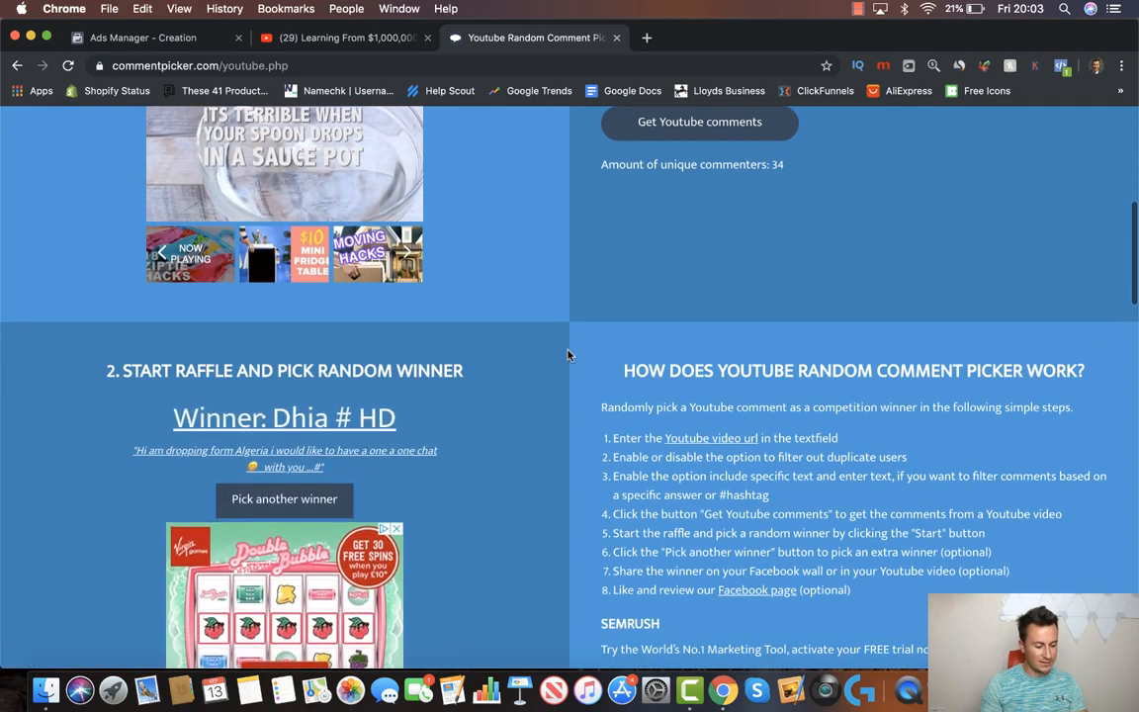